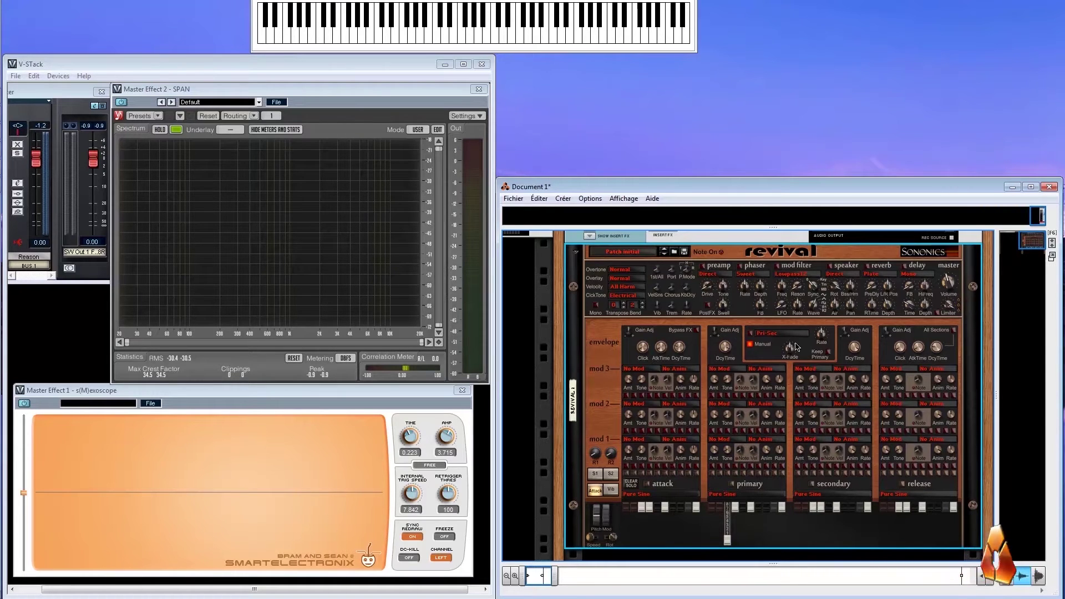
Step: Switch the Primary/Secondary crossfade from manual to automatic and view the available crossfade modes
{"action": "left_click", "coordinate": [750, 335]}
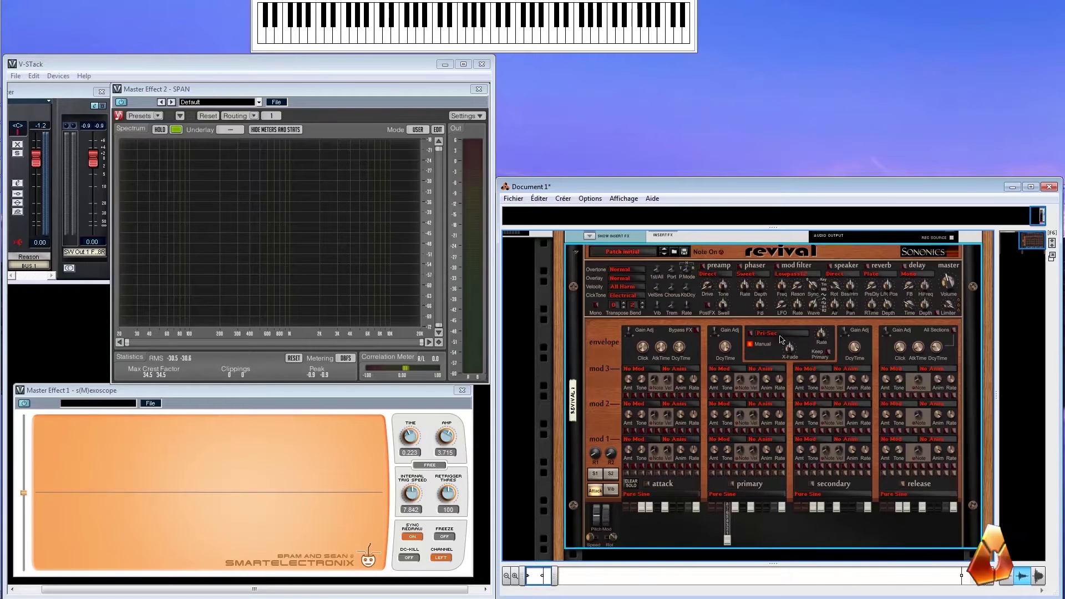
{"action": "left_click", "coordinate": [753, 335]}
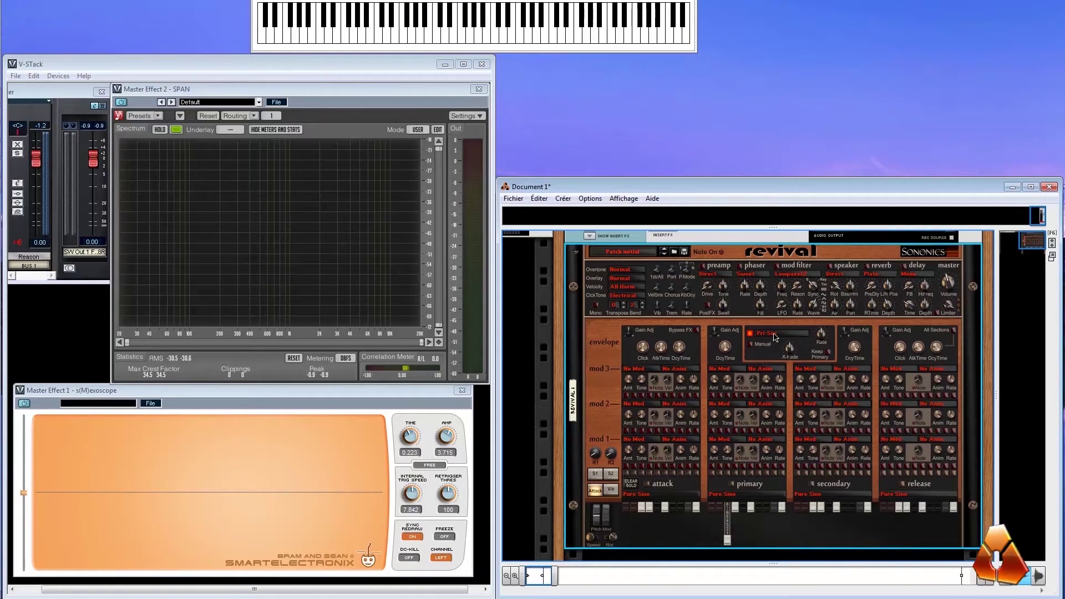
{"action": "left_click", "coordinate": [775, 337]}
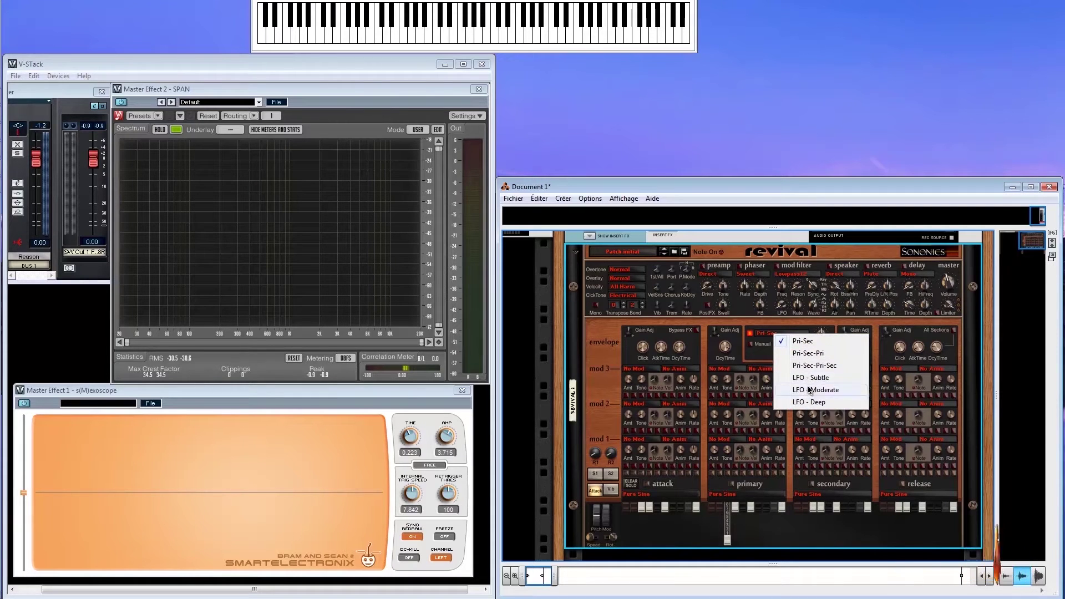
{"action": "left_click", "coordinate": [755, 337]}
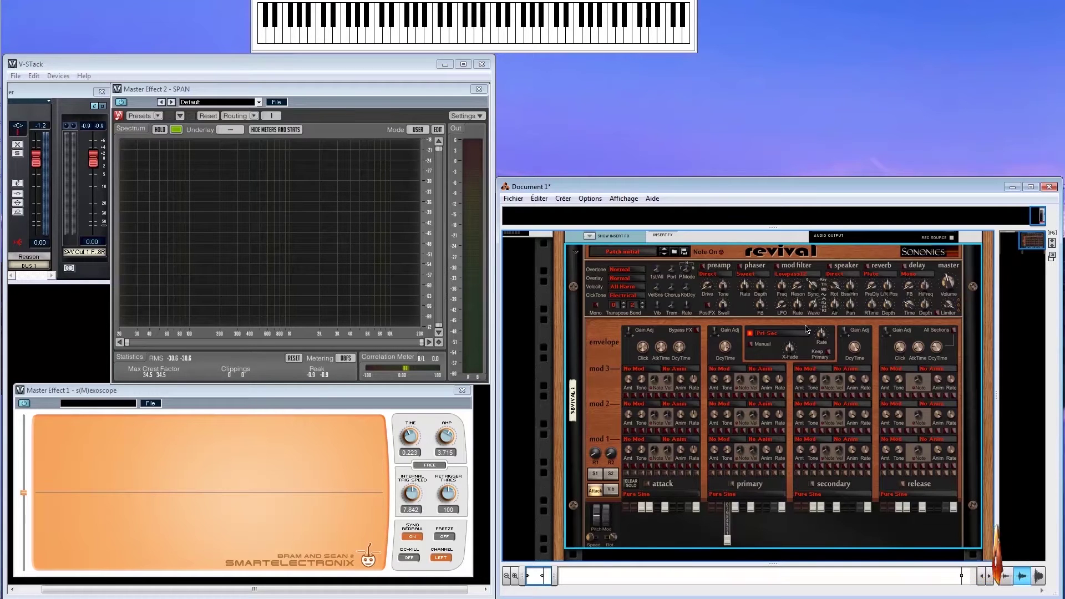
Step: Set the primary section's waveform to Sawtooth and the secondary section's waveform to Square
{"action": "left_click", "coordinate": [733, 494]}
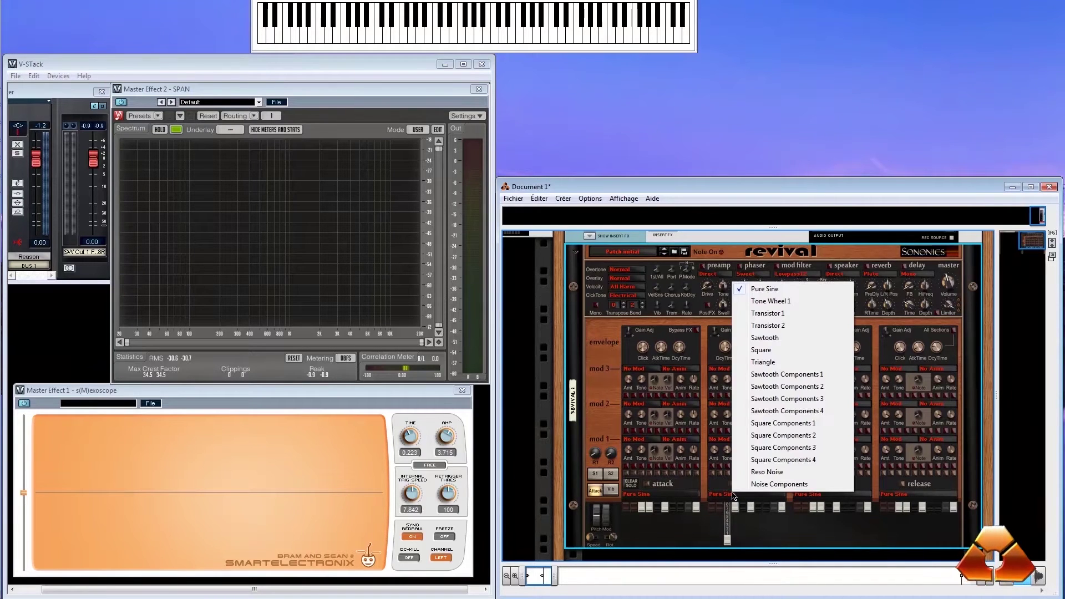
{"action": "left_click", "coordinate": [775, 340]}
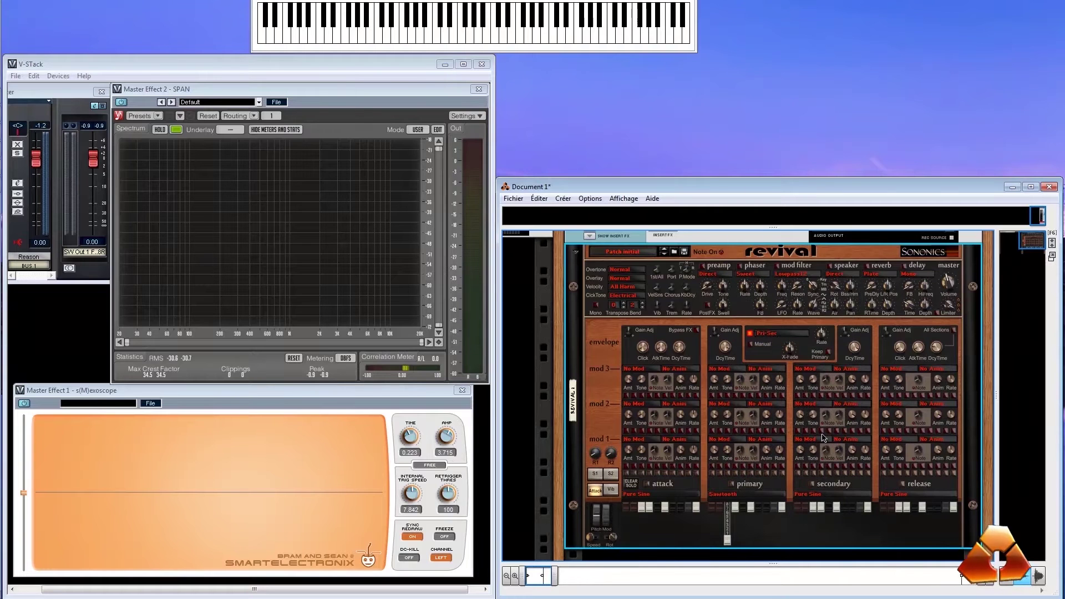
{"action": "left_click", "coordinate": [807, 494]}
{"action": "left_click", "coordinate": [834, 360]}
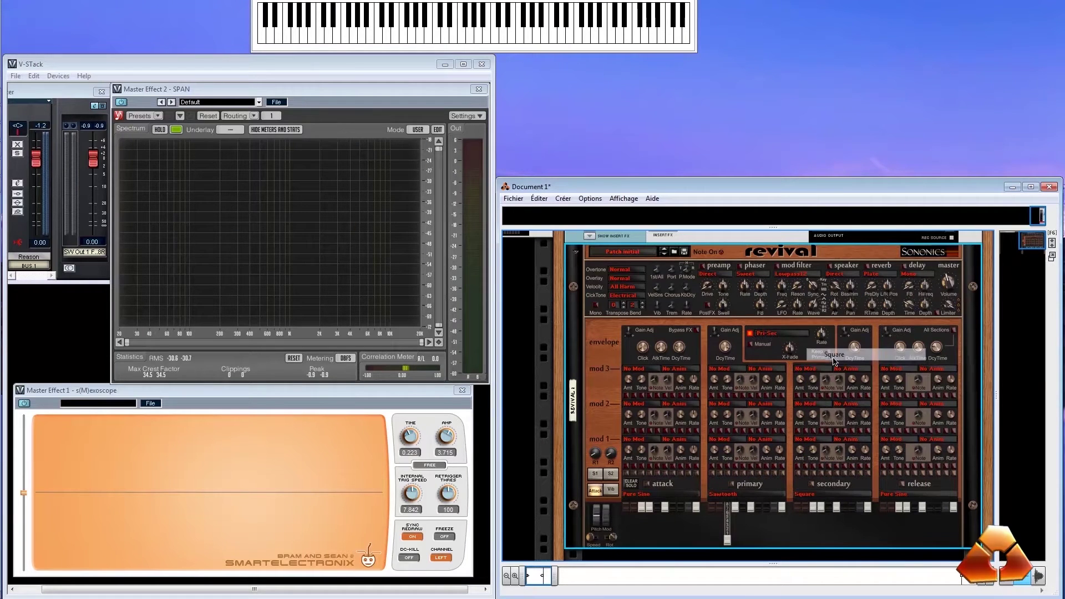
Step: Enable manual crossfade and, with the secondary fundamental (8') drawbar raised, sweep X-Fade from Primary to Secondary
{"action": "left_click", "coordinate": [754, 346]}
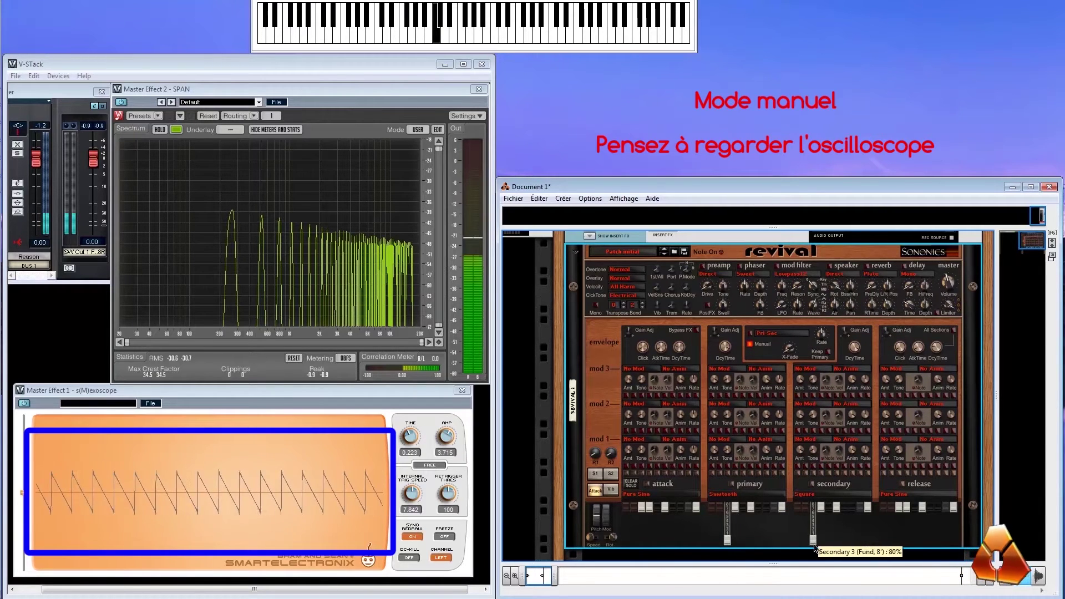
{"action": "left_click_drag", "start_coordinate": [788, 348], "coordinate": [804, 189]}
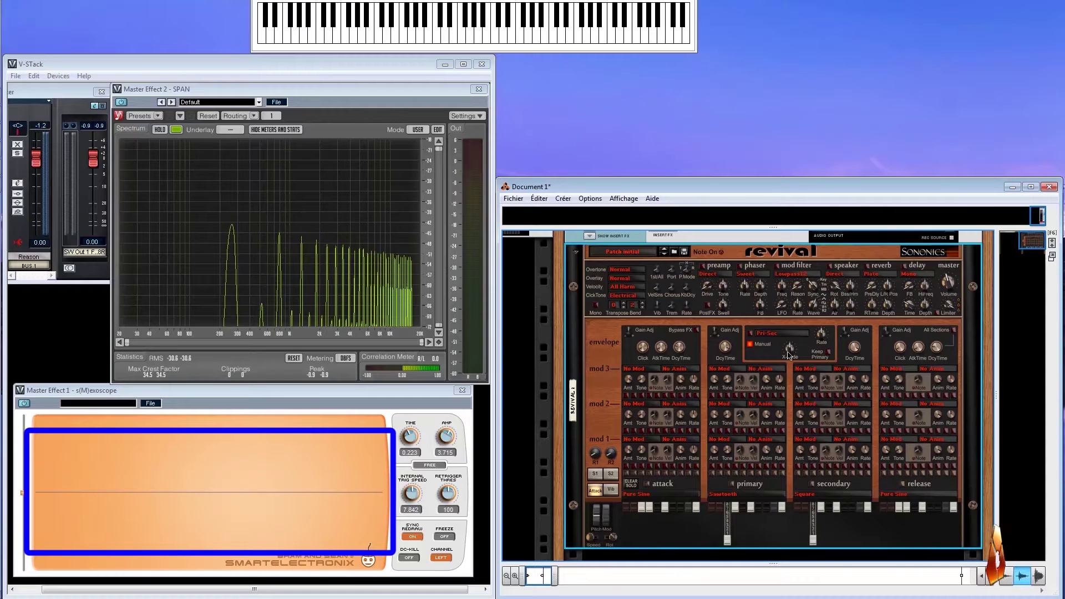
Step: Re-enable automatic crossfade to try Pri-Sec, and change its mode to Pri-Sec-Pri
{"action": "left_click", "coordinate": [766, 335]}
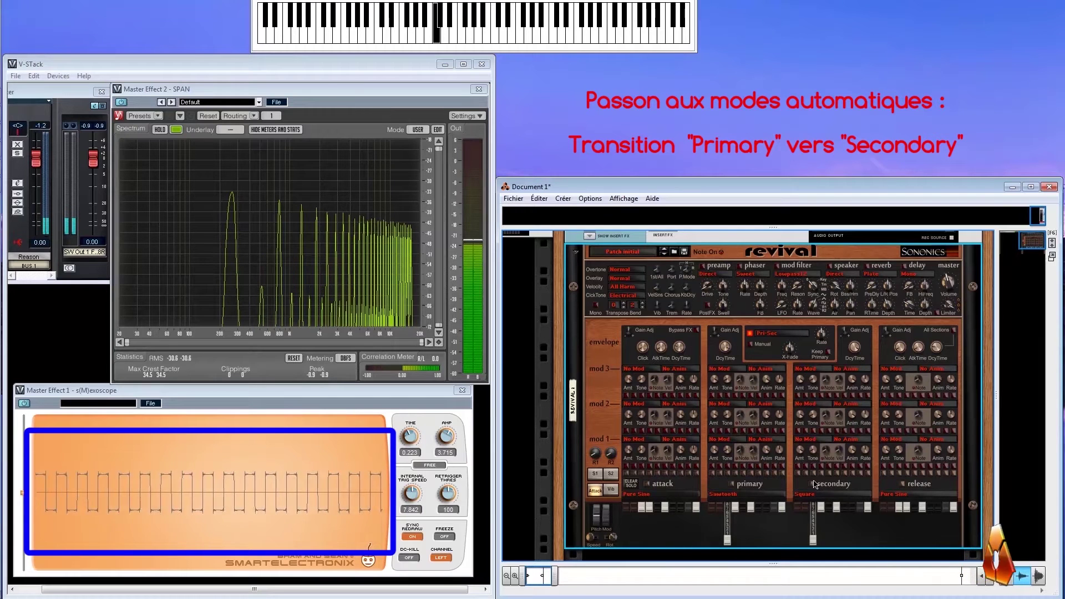
{"action": "left_click", "coordinate": [778, 334]}
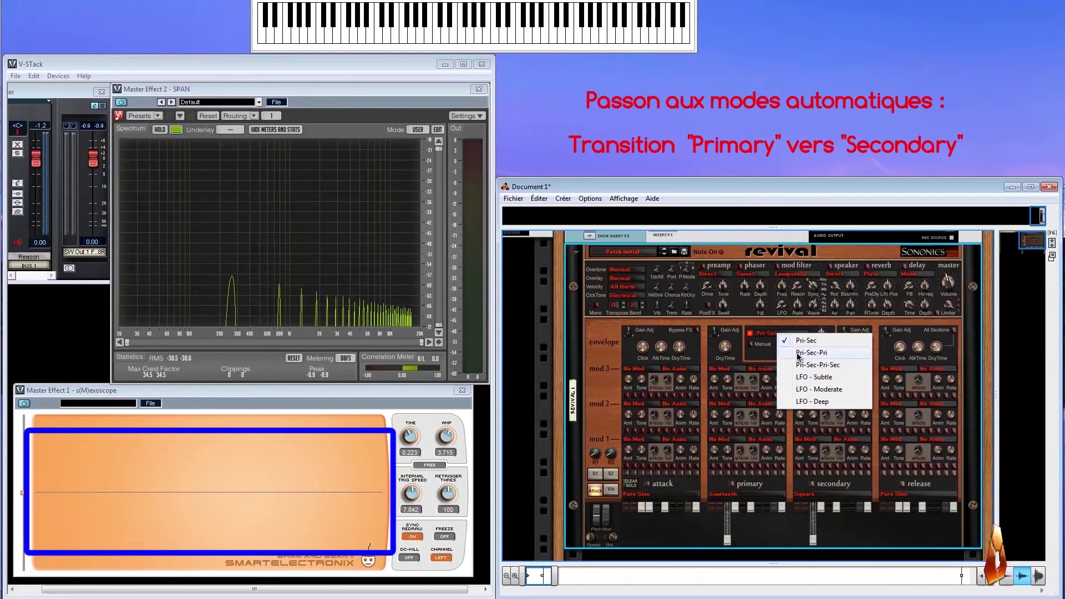
{"action": "left_click", "coordinate": [796, 358]}
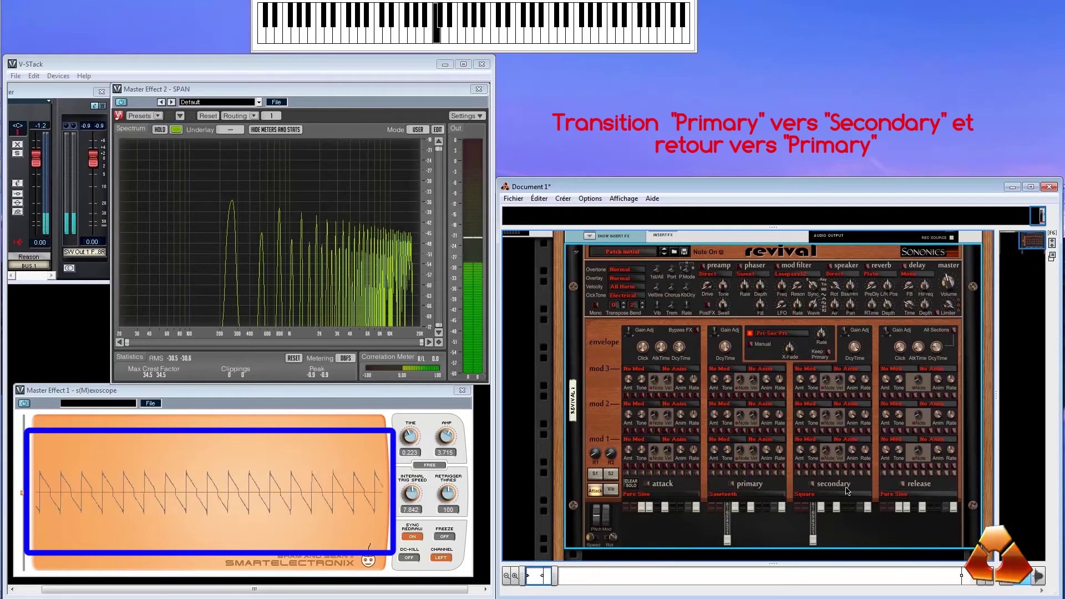
Step: Set the automatic crossfade mode to Pri-Sec-Pri-Sec and adjust the transition speed with Rate
{"action": "left_click", "coordinate": [778, 336]}
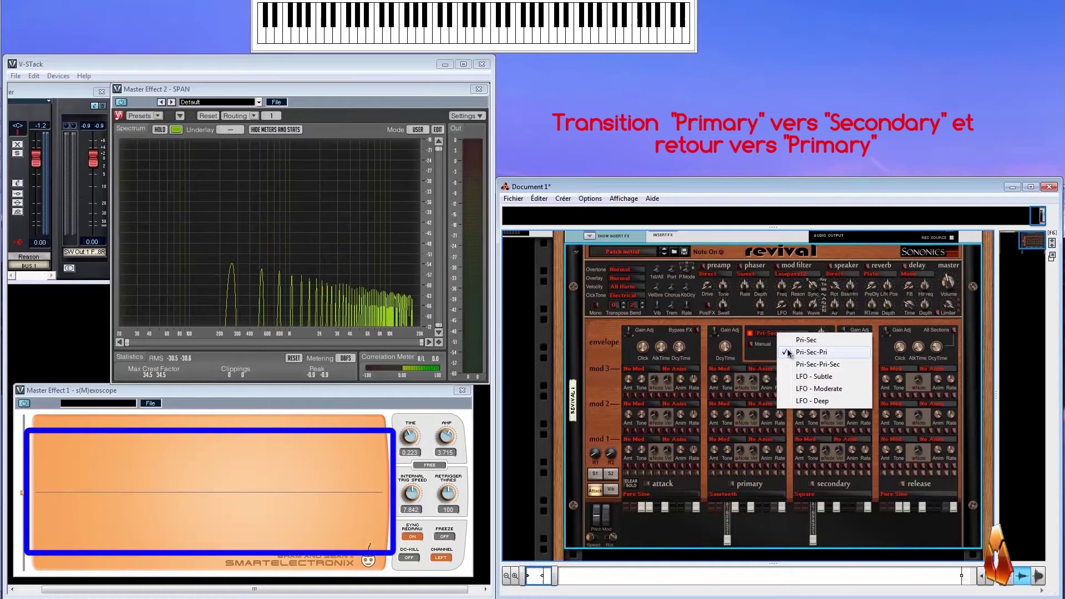
{"action": "left_click", "coordinate": [794, 372]}
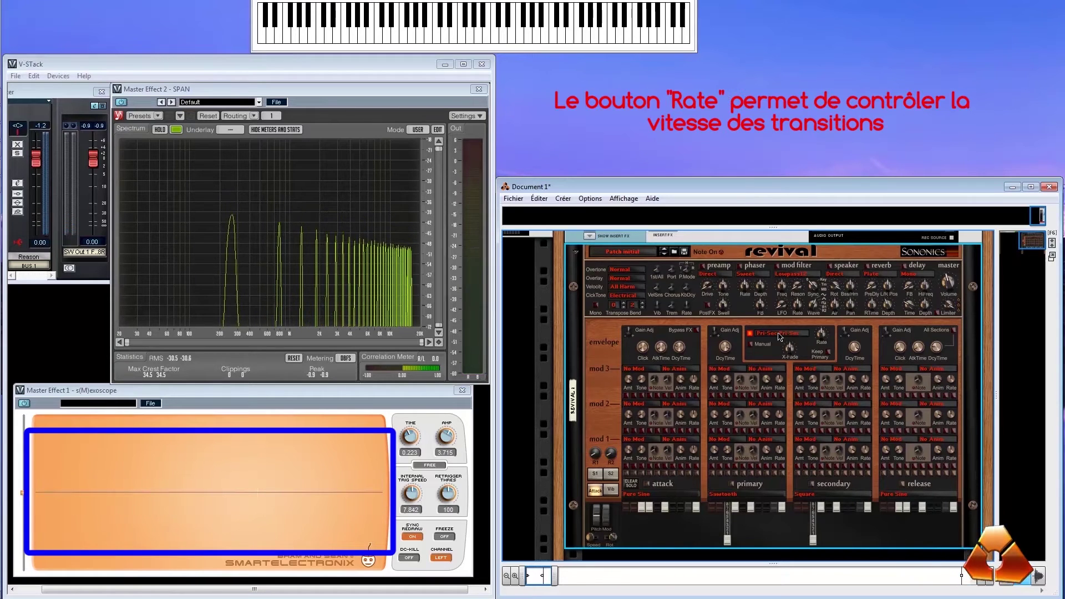
{"action": "left_click_drag", "start_coordinate": [830, 339], "coordinate": [833, 385]}
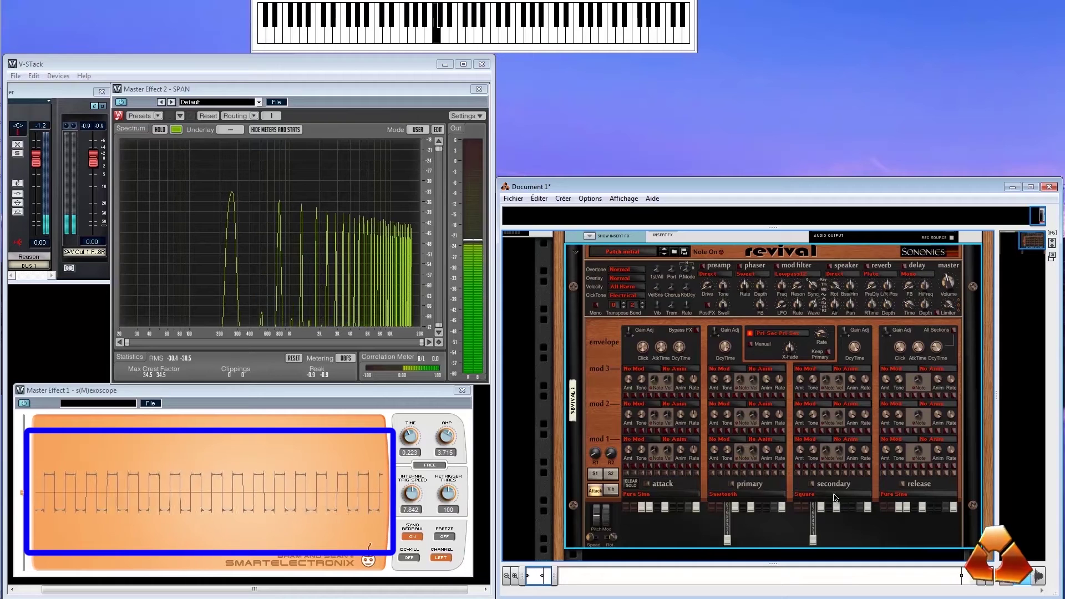
Step: Change the automatic crossfade mode to LFO - Subtle and adjust its Rate
{"action": "left_click", "coordinate": [794, 334]}
{"action": "left_click", "coordinate": [801, 375]}
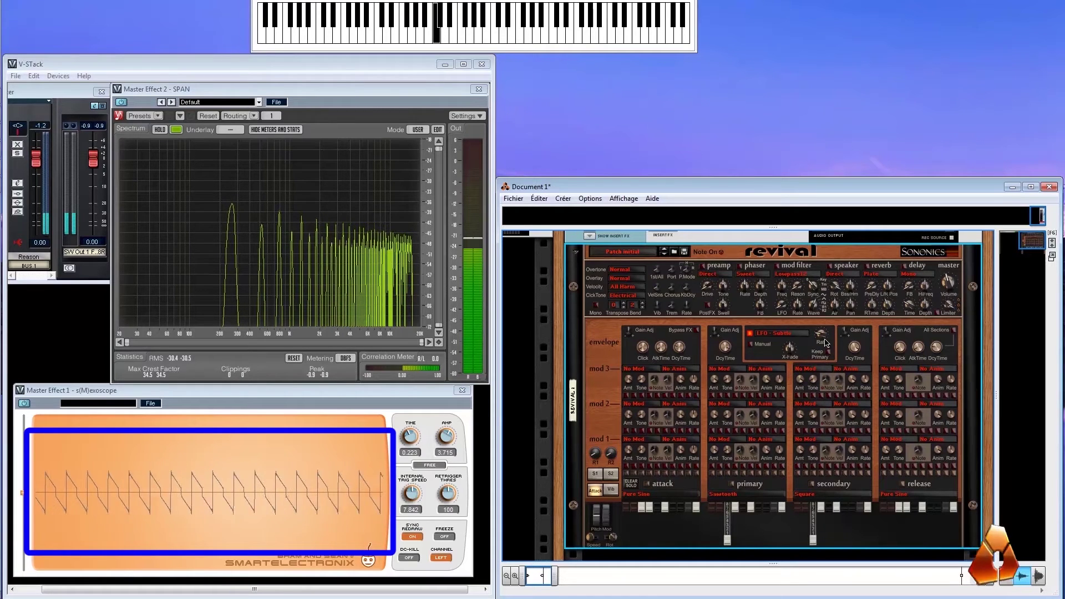
{"action": "left_click_drag", "start_coordinate": [825, 342], "coordinate": [864, 413]}
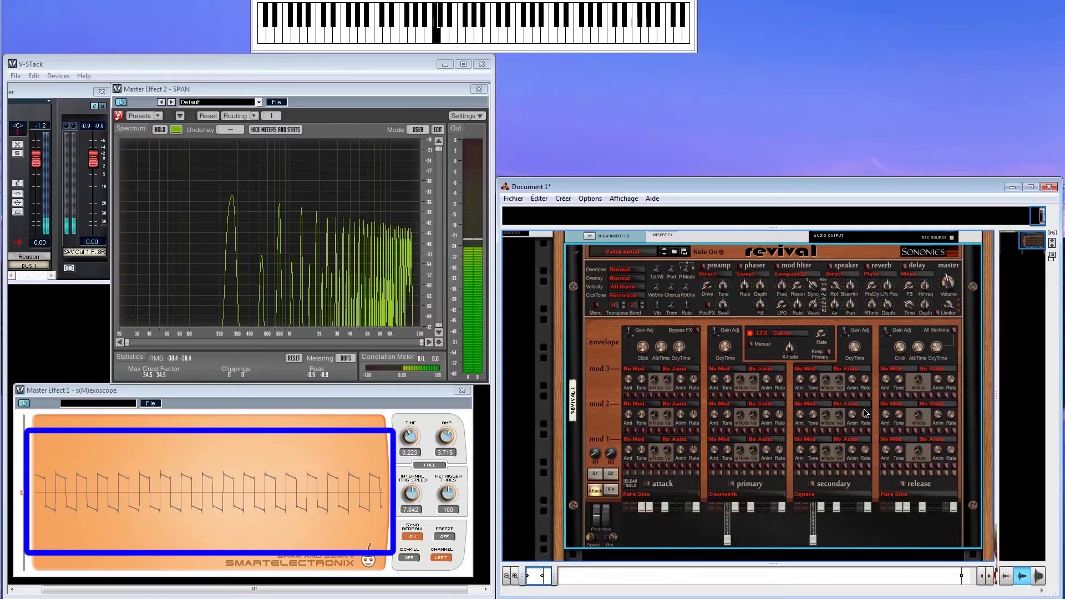
Step: Set the primary section's waveform to Pure Sine and the secondary section's waveform to Sawtooth
{"action": "left_click", "coordinate": [750, 495]}
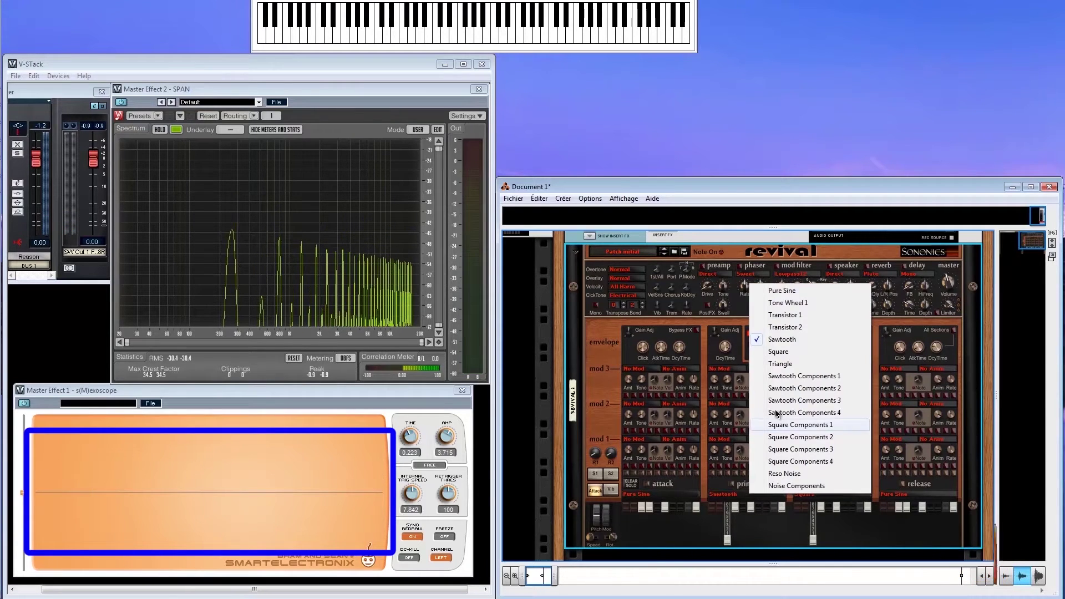
{"action": "left_click", "coordinate": [786, 291]}
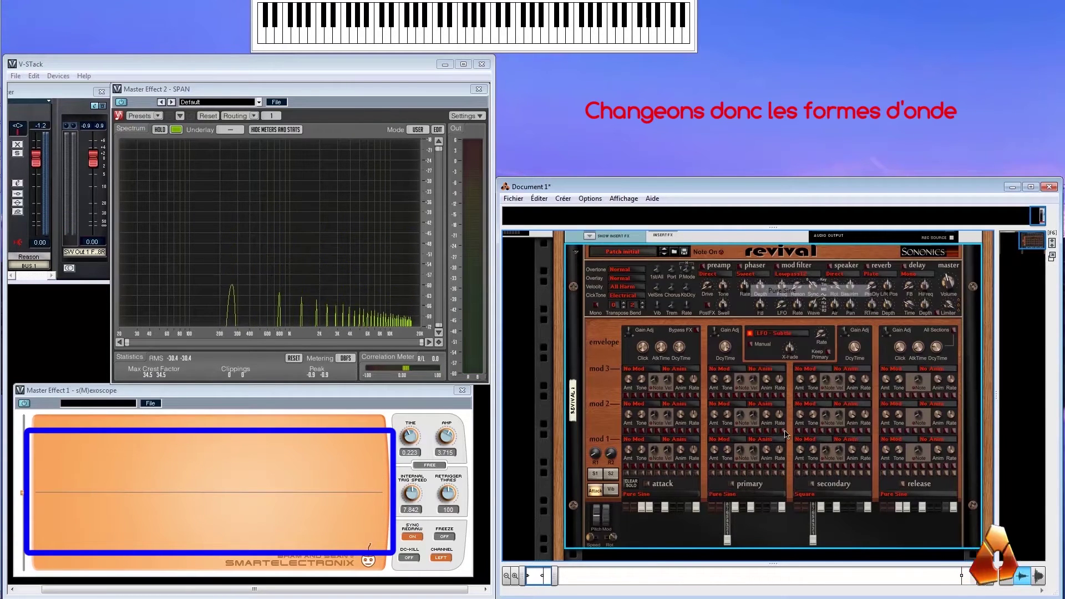
{"action": "left_click", "coordinate": [823, 502]}
{"action": "left_click", "coordinate": [851, 345]}
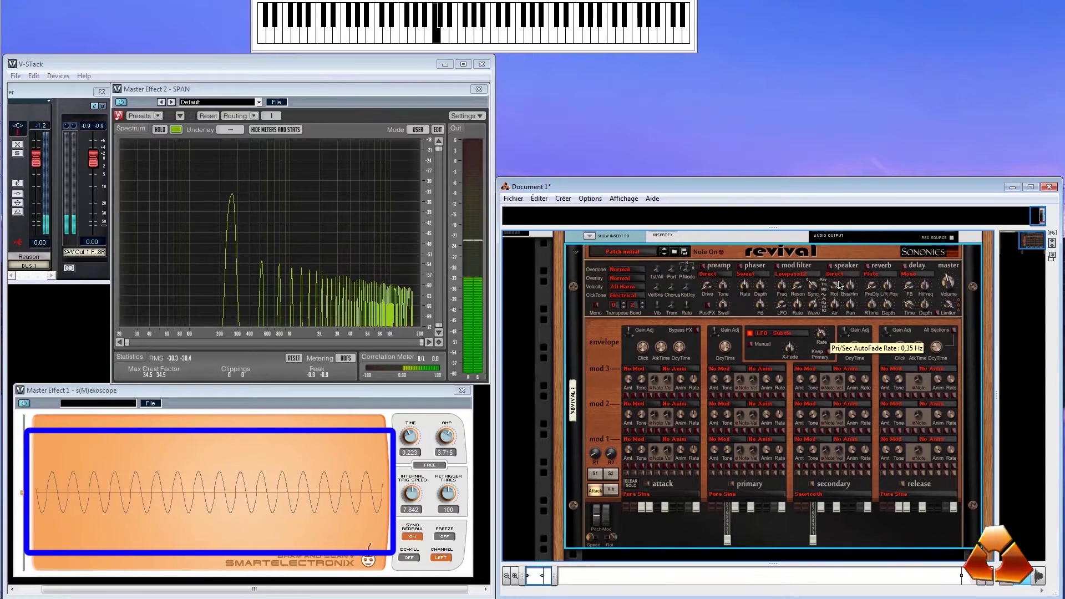
Step: Change the automatic crossfade mode to LFO - Moderate and adjust its Rate
{"action": "left_click", "coordinate": [778, 339]}
{"action": "left_click", "coordinate": [803, 392]}
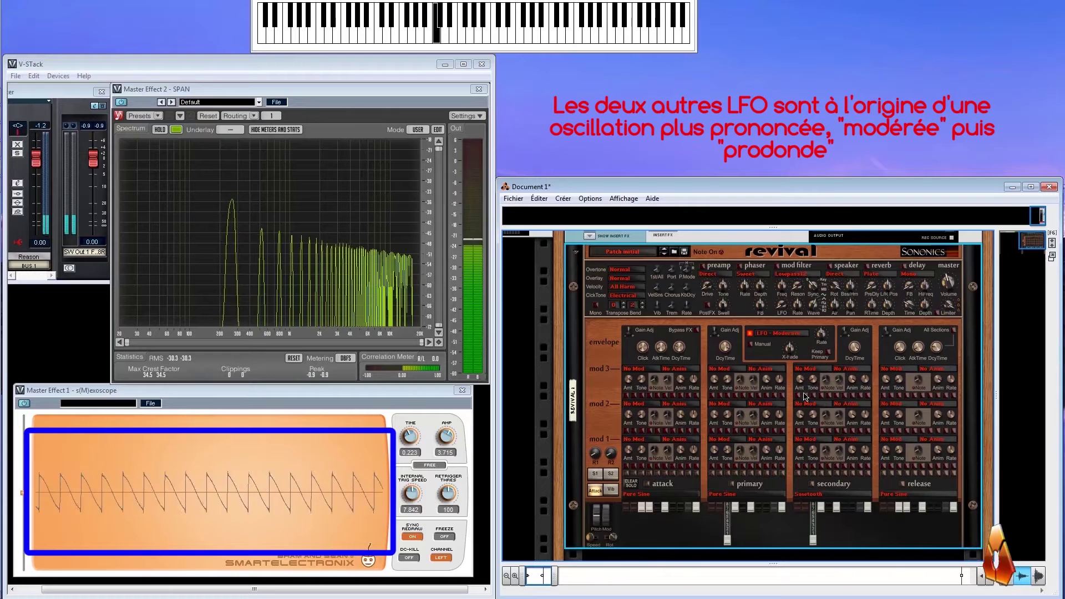
{"action": "left_click_drag", "start_coordinate": [821, 333], "coordinate": [841, 367]}
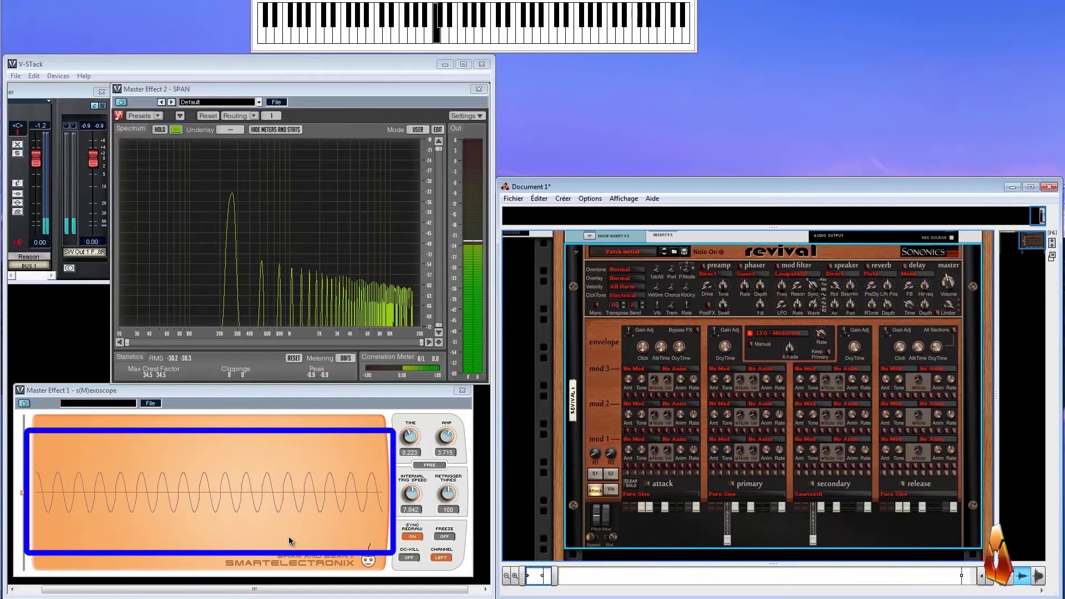
Step: Change the automatic crossfade mode to LFO - Deep with a rate of 0.48 Hz
{"action": "left_click", "coordinate": [793, 333]}
{"action": "left_click", "coordinate": [814, 401]}
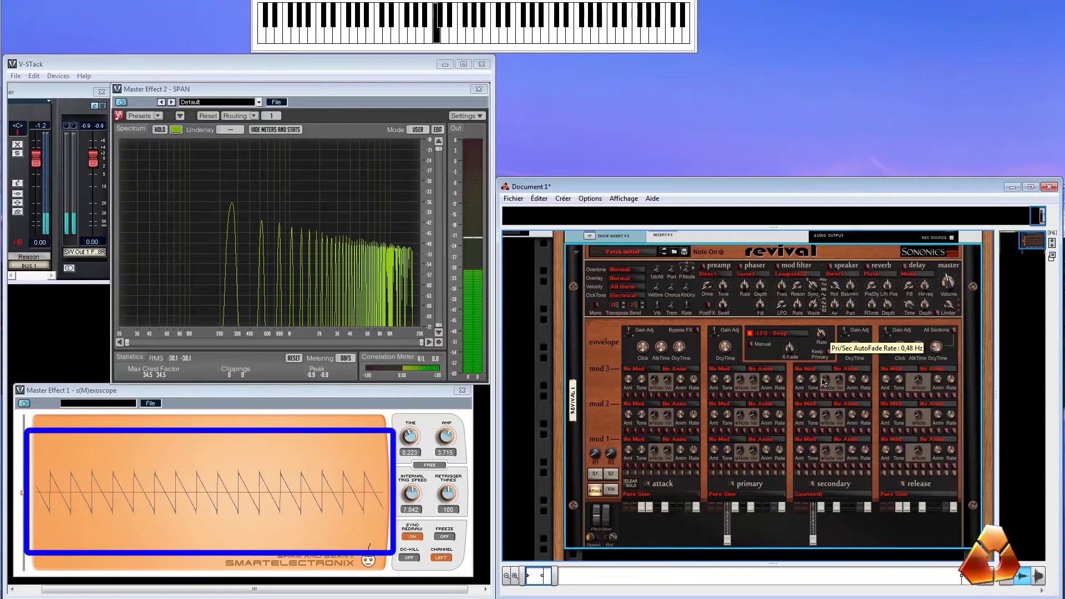
Step: Switch the crossfade to manual and turn on Keep Primary
{"action": "left_click", "coordinate": [751, 345]}
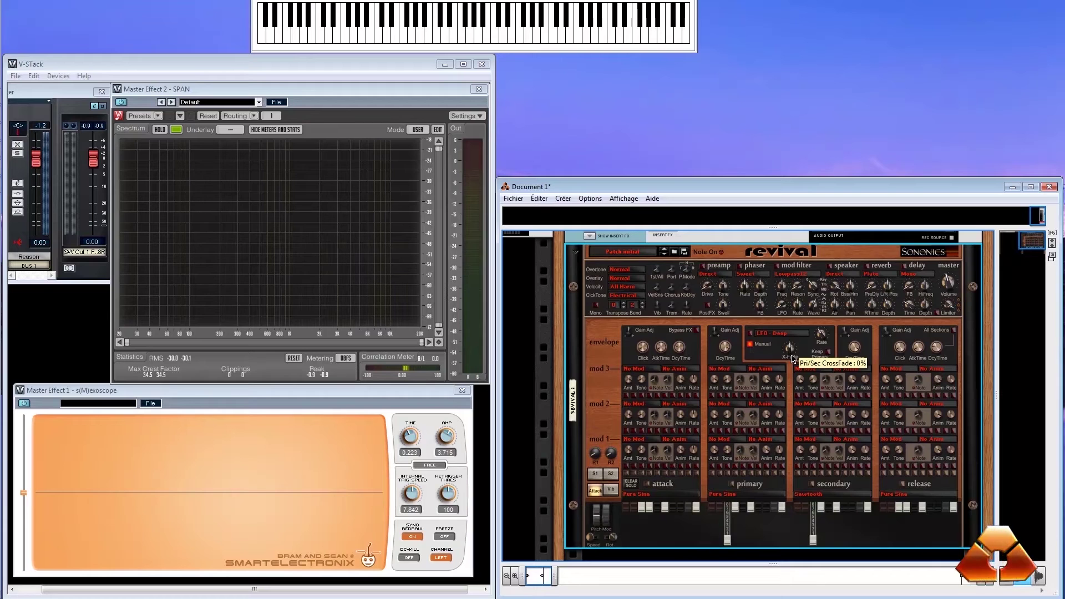
{"action": "left_click", "coordinate": [829, 353]}
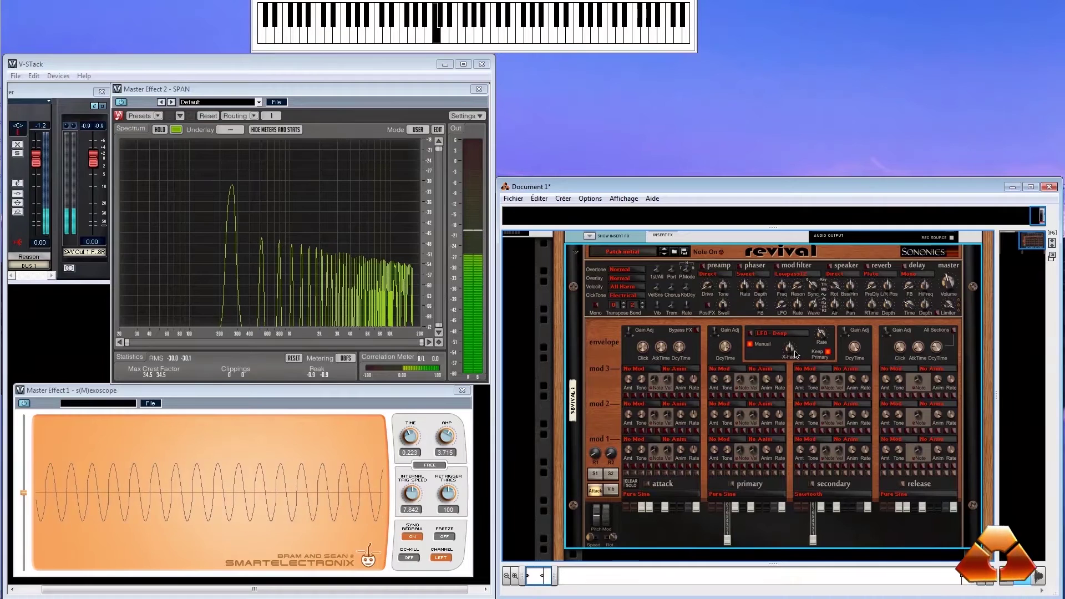
Step: Cut the secondary section's fundamental (8') drawbar and set its 4th-harmonic (2') drawbar to 100%
{"action": "left_click", "coordinate": [815, 507]}
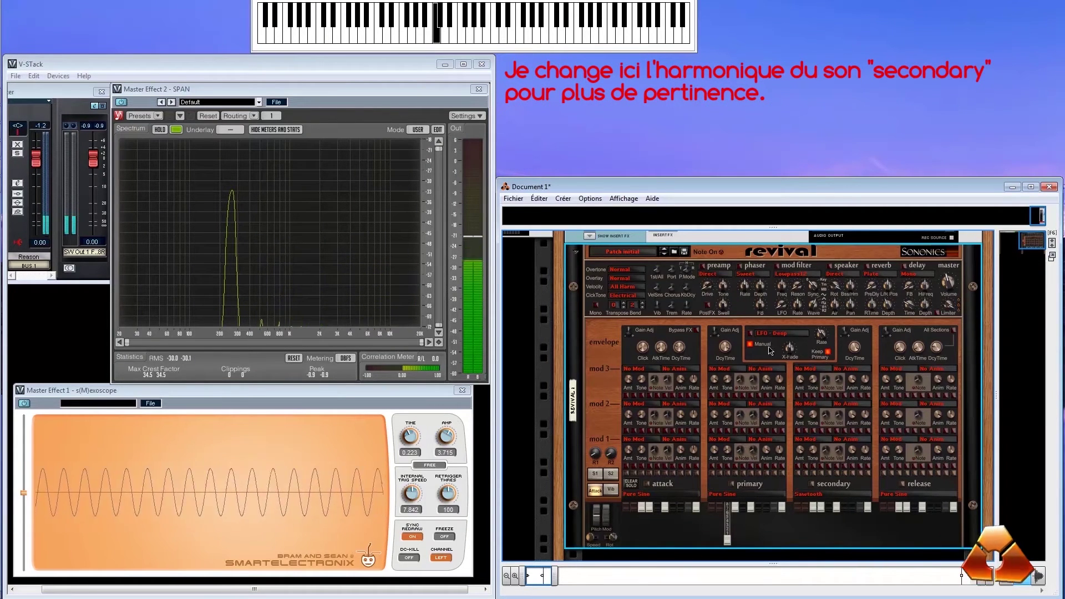
{"action": "left_click_drag", "start_coordinate": [836, 502], "coordinate": [836, 555]}
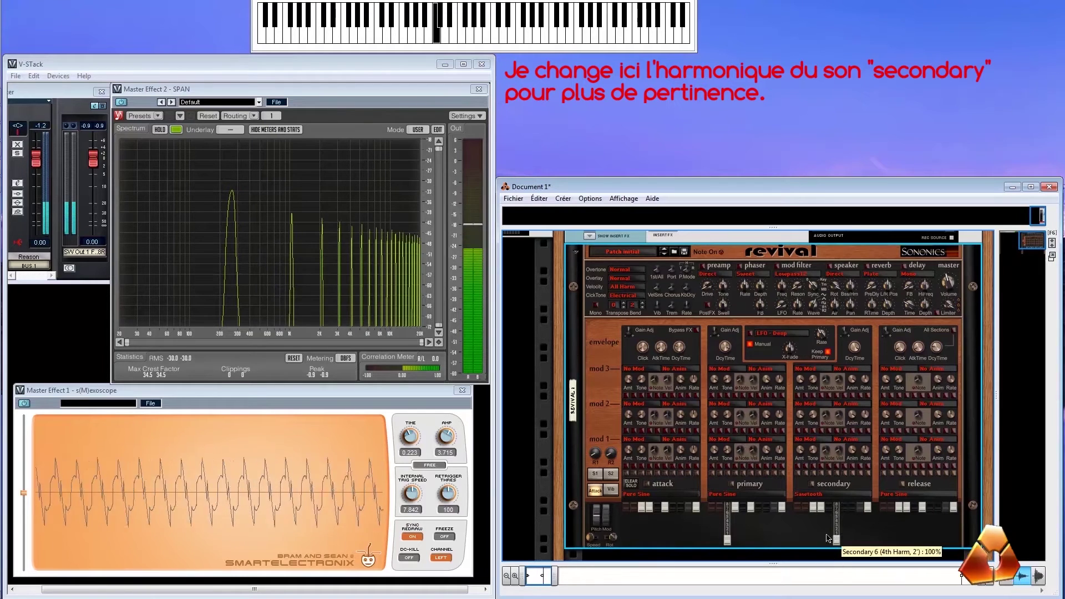
Step: Vary X-Fade with Keep Primary on and set it to 100%
{"action": "left_click_drag", "start_coordinate": [789, 348], "coordinate": [794, 355]}
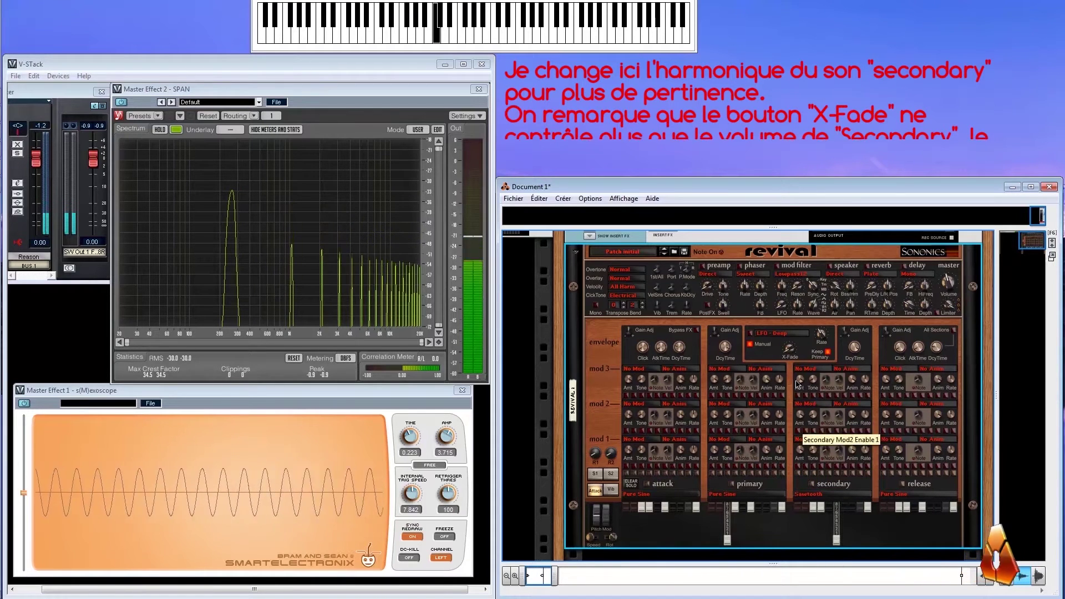
{"action": "left_click_drag", "start_coordinate": [794, 355], "coordinate": [792, 175]}
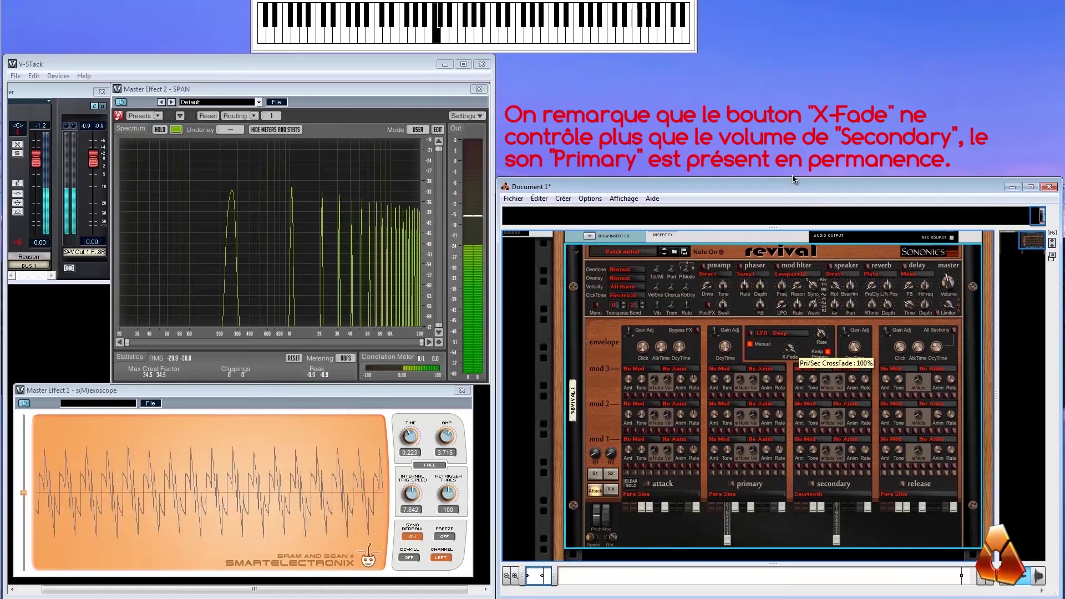
Step: Cut the secondary 4th-harmonic (2') drawbar to 0% and restore it to full level
{"action": "left_click", "coordinate": [837, 509]}
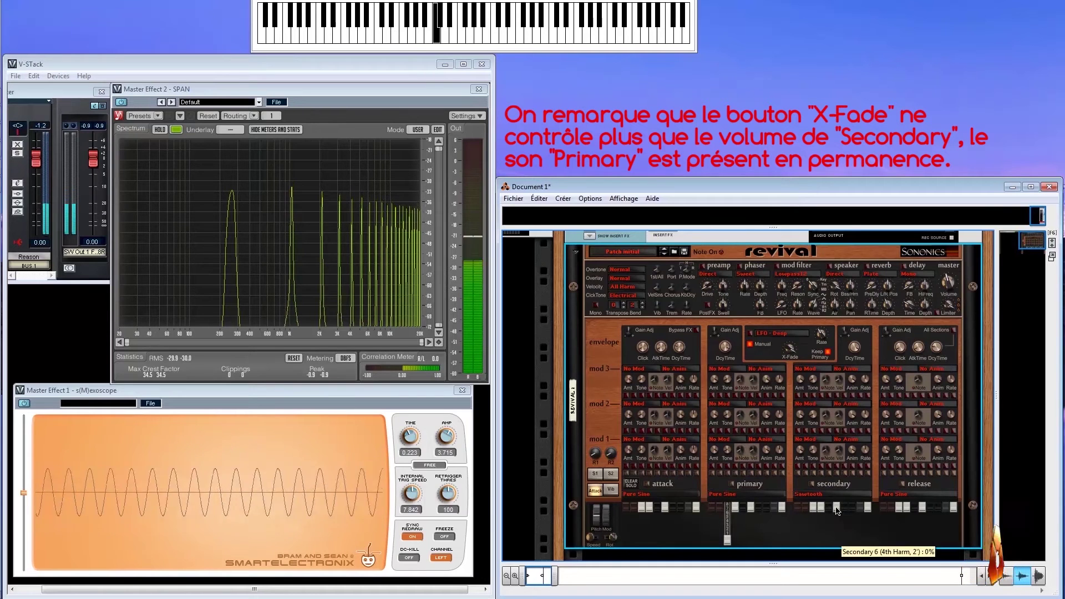
{"action": "left_click_drag", "start_coordinate": [838, 510], "coordinate": [838, 540]}
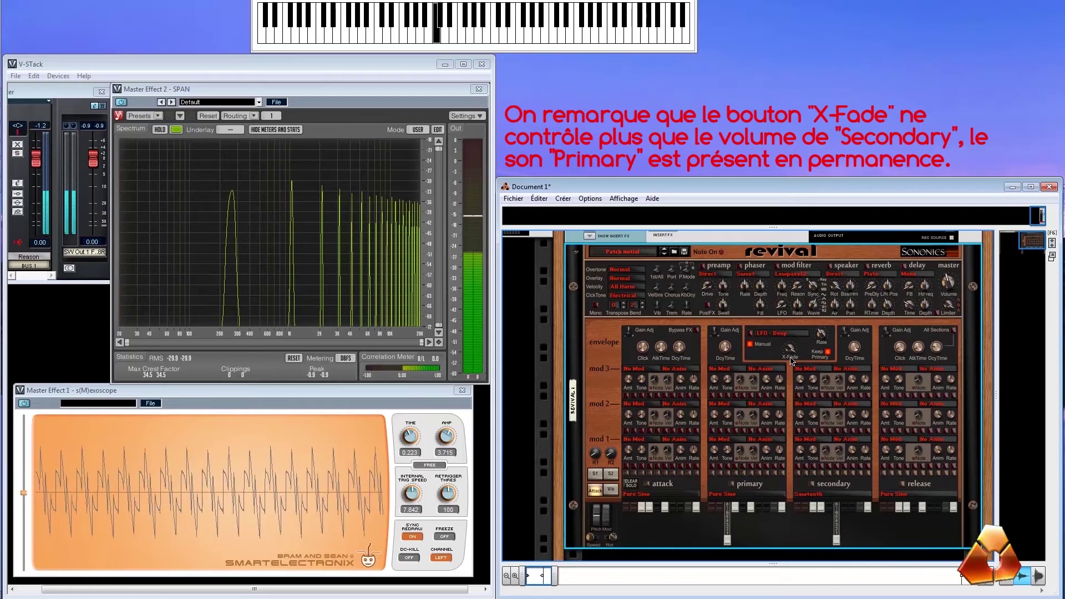
{"action": "mouse_move", "coordinate": [790, 354]}
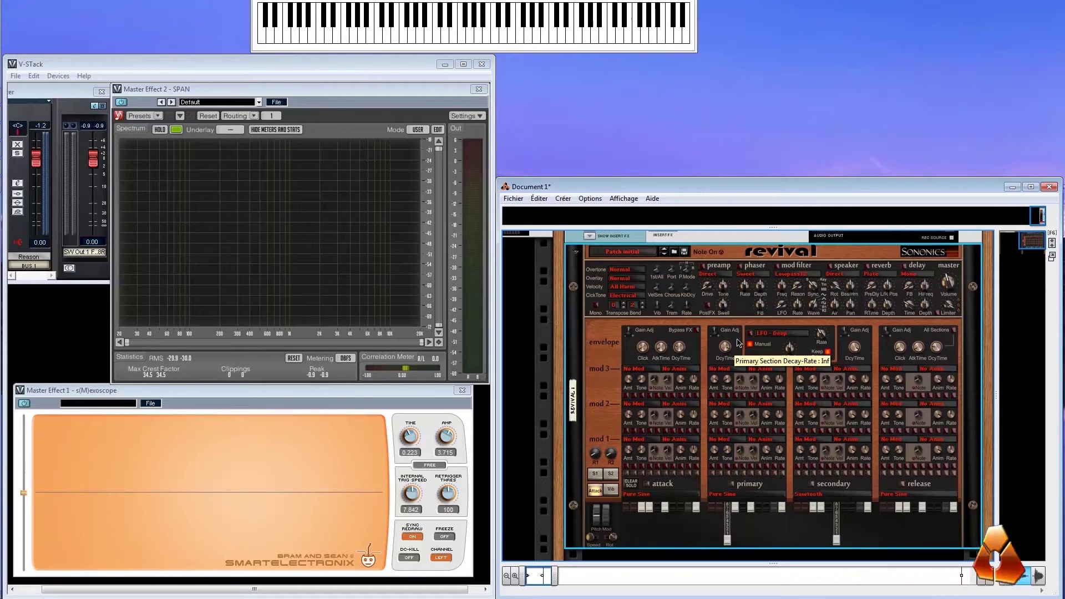
Step: Turn off Keep Primary and cut the secondary section's 4th-harmonic (2') drawbar
{"action": "left_click", "coordinate": [825, 354]}
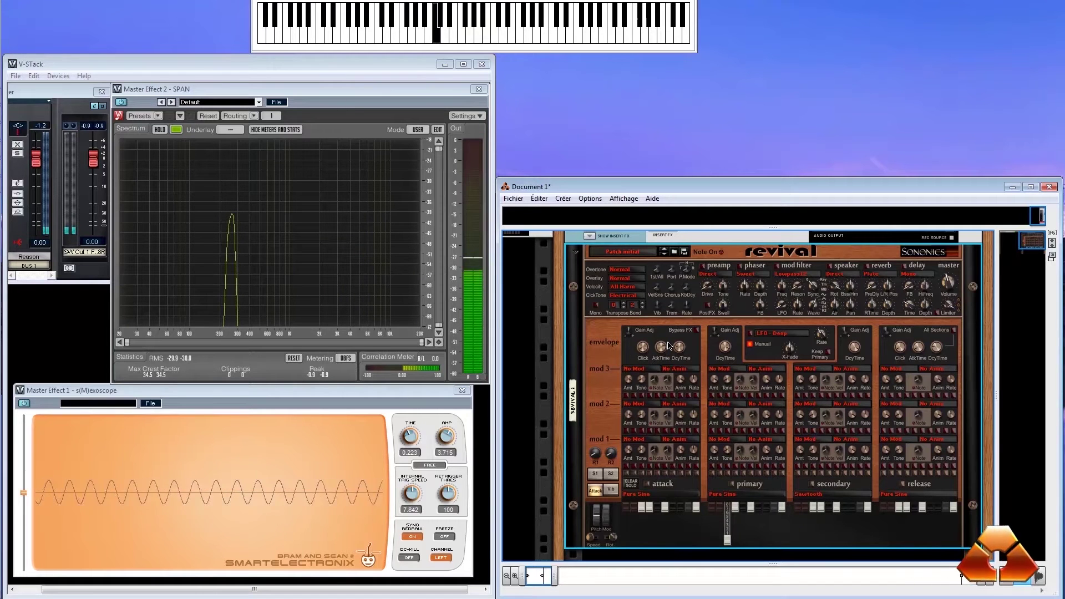
{"action": "mouse_move", "coordinate": [668, 344]}
{"action": "left_mouse_down"}
{"action": "mouse_move", "coordinate": [742, 587]}
{"action": "mouse_move", "coordinate": [683, 345]}
{"action": "left_mouse_up"}
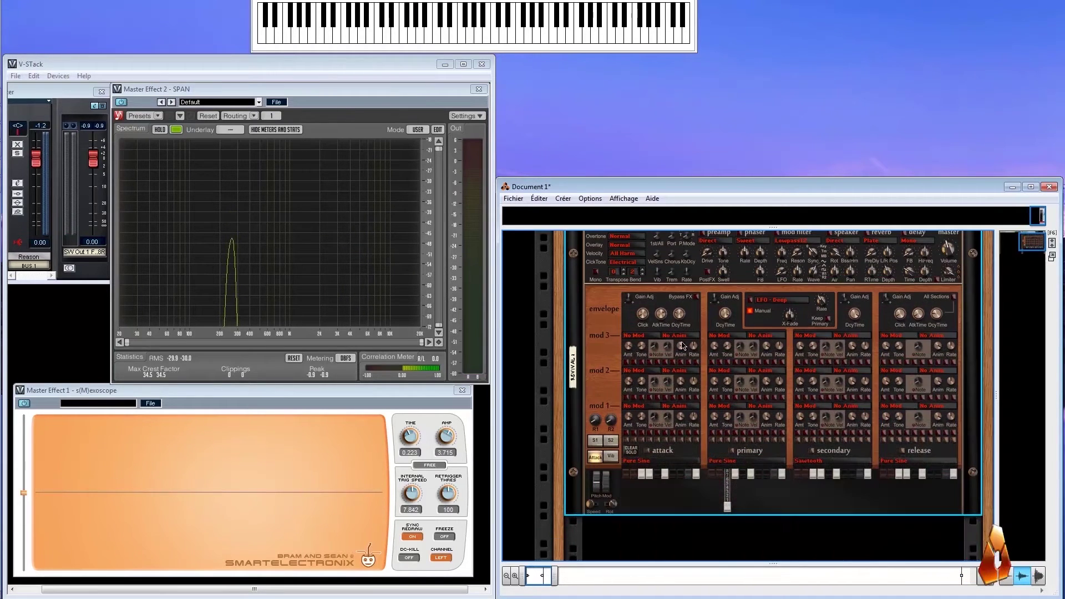
{"action": "scroll", "coordinate": [986, 372], "scroll_direction": "up", "scroll_amount": 3}
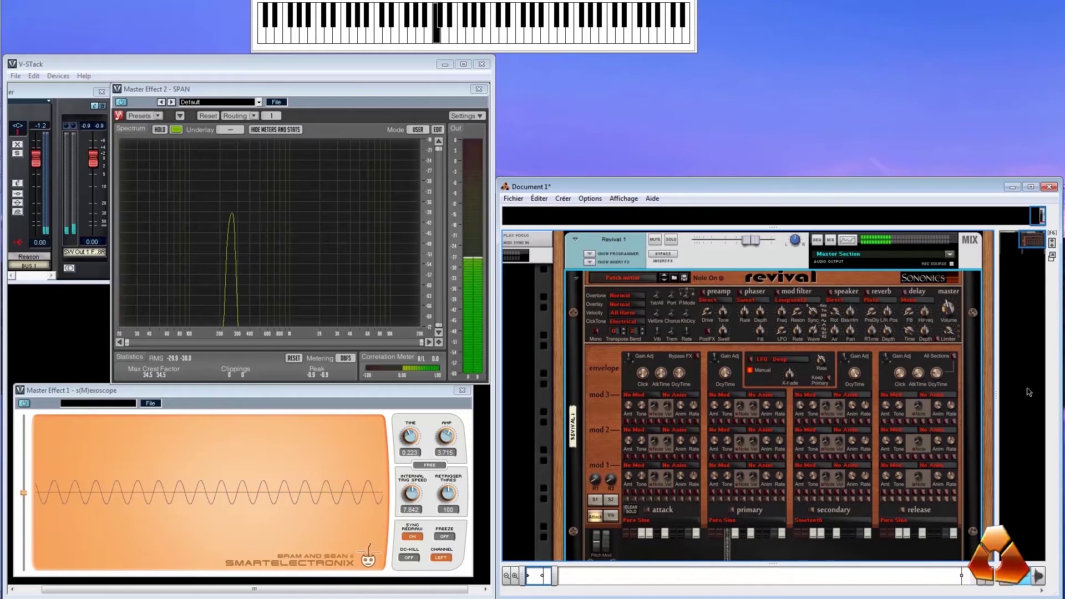
Step: Review the waveform choices of the primary section and keep Pure Sine selected
{"action": "scroll", "coordinate": [987, 372], "scroll_direction": "down", "scroll_amount": 2}
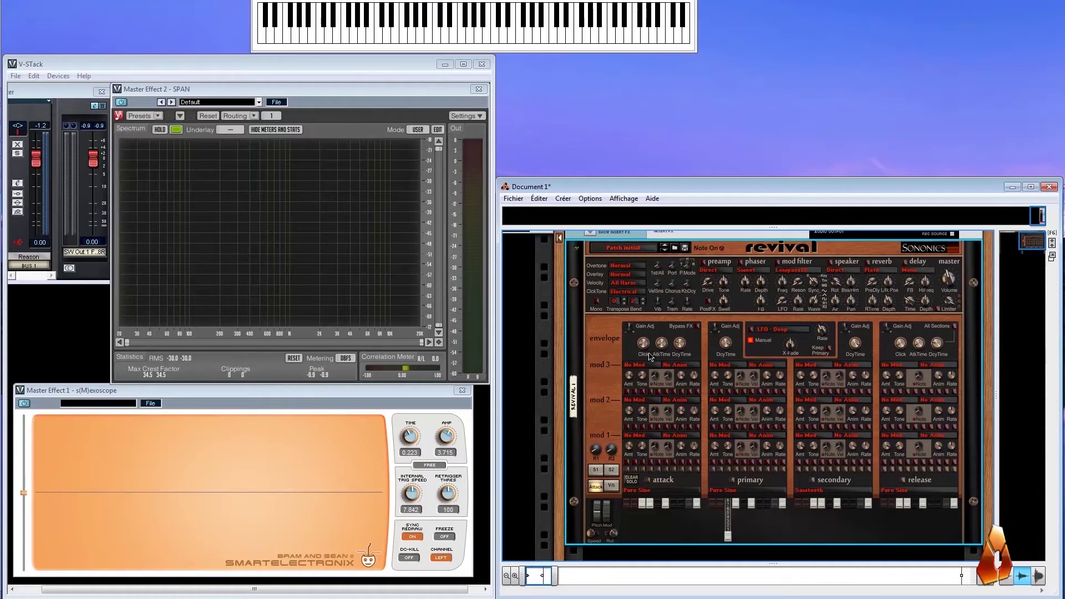
{"action": "left_click", "coordinate": [954, 326]}
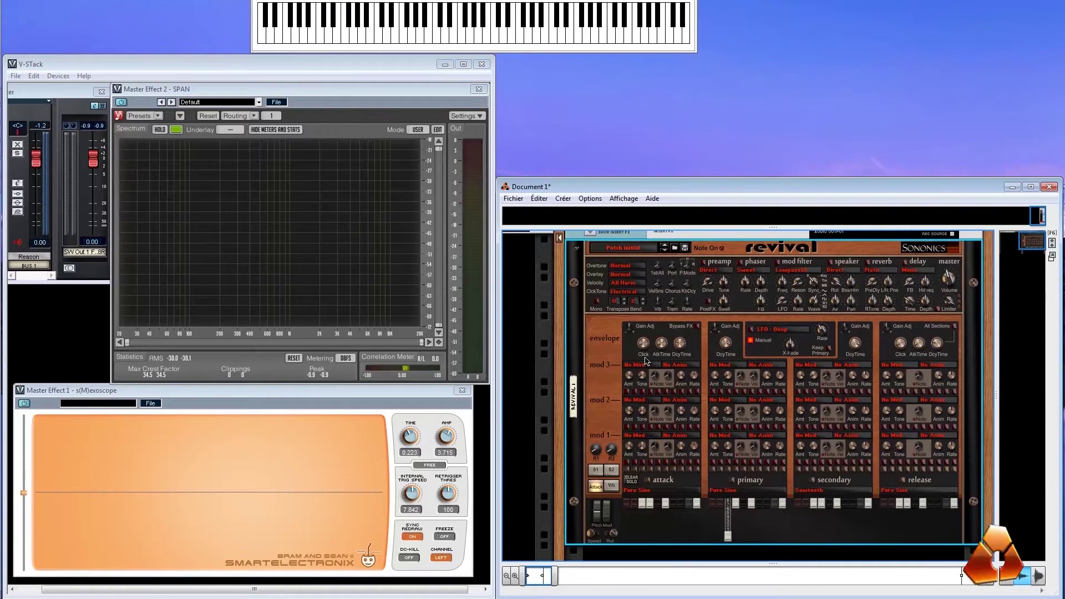
{"action": "left_click", "coordinate": [714, 491]}
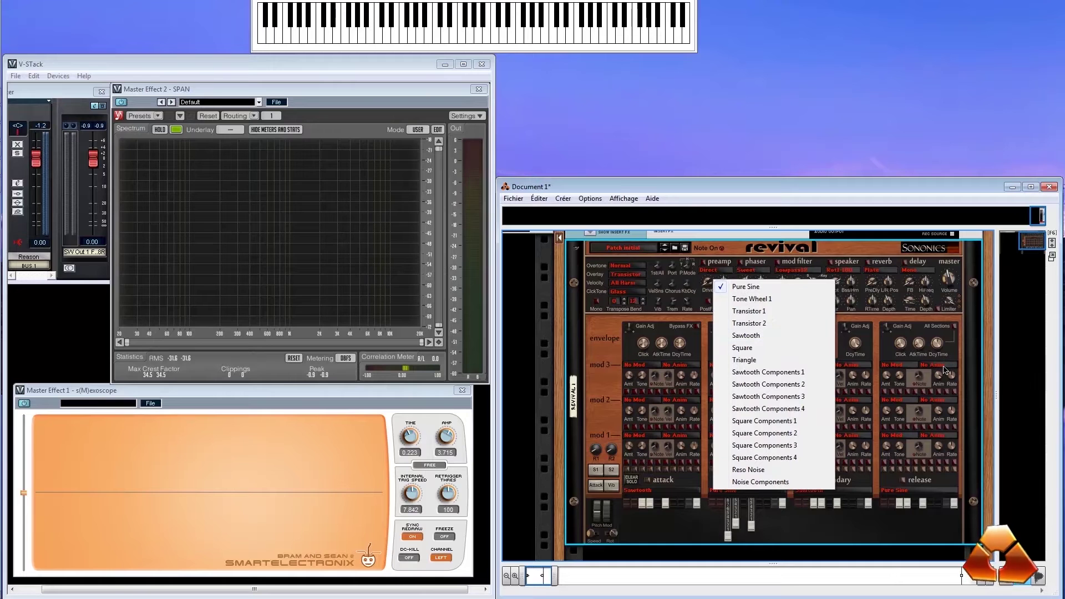
{"action": "left_click", "coordinate": [720, 504]}
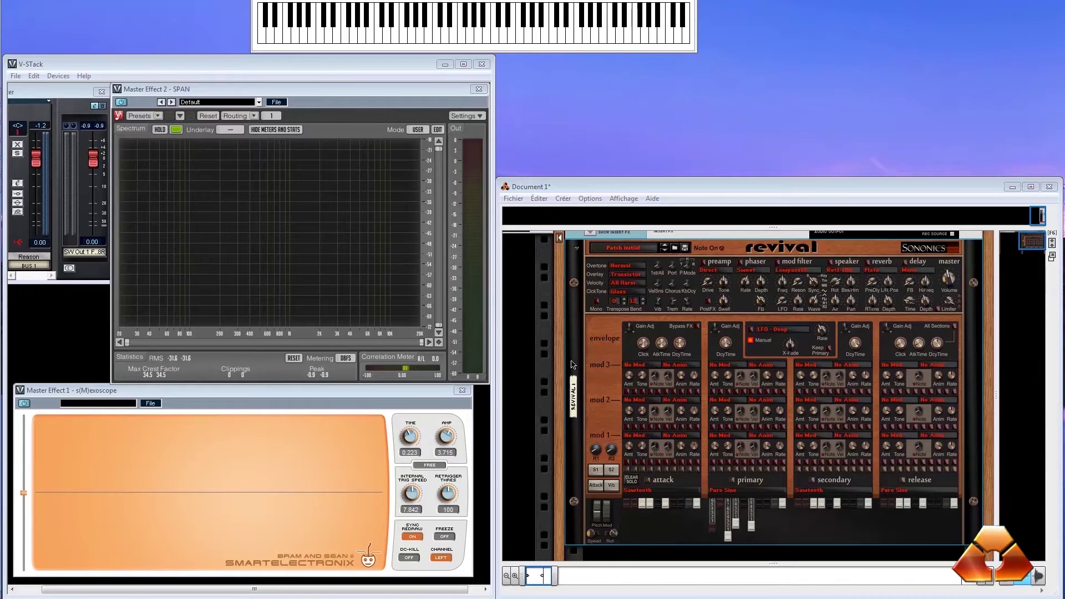
{"action": "left_click", "coordinate": [725, 490]}
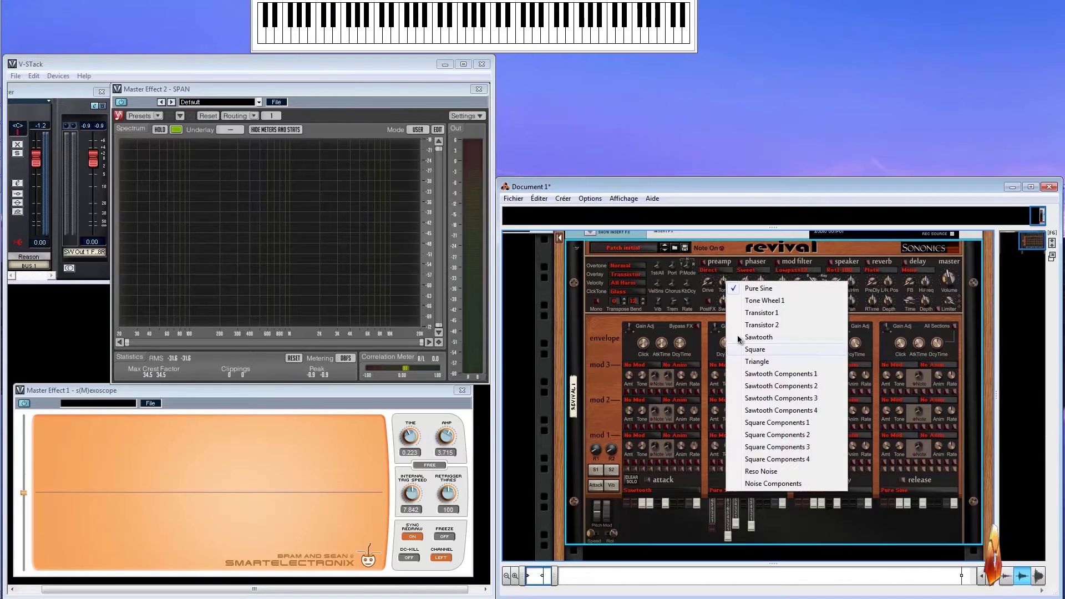
{"action": "left_click", "coordinate": [772, 290]}
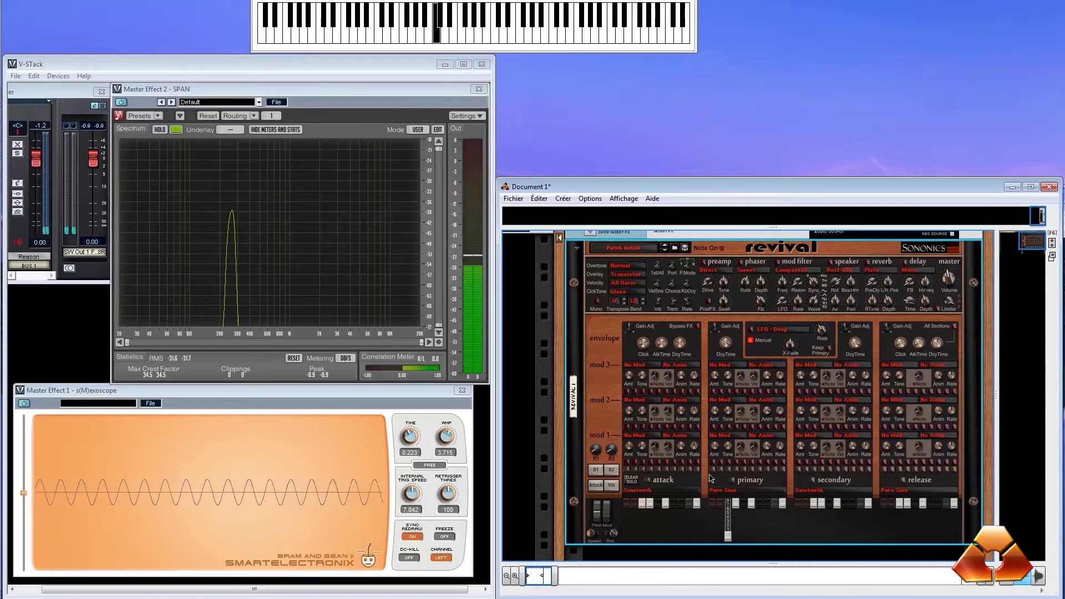
Step: Audition the Sawtooth, Triangle and Square waveforms in turn in the primary section
{"action": "left_click", "coordinate": [726, 489]}
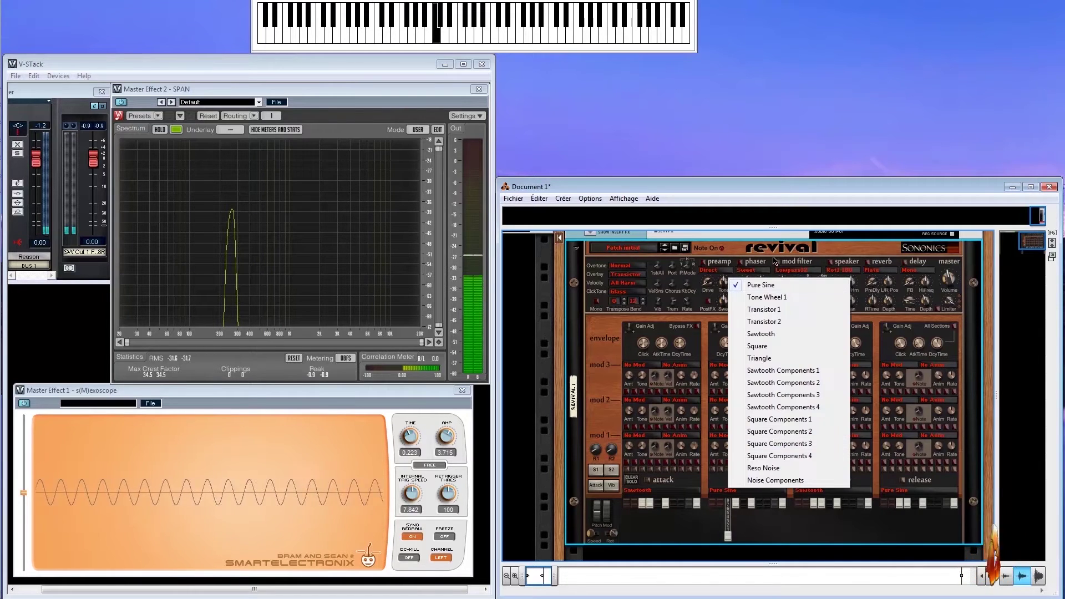
{"action": "left_click", "coordinate": [771, 334]}
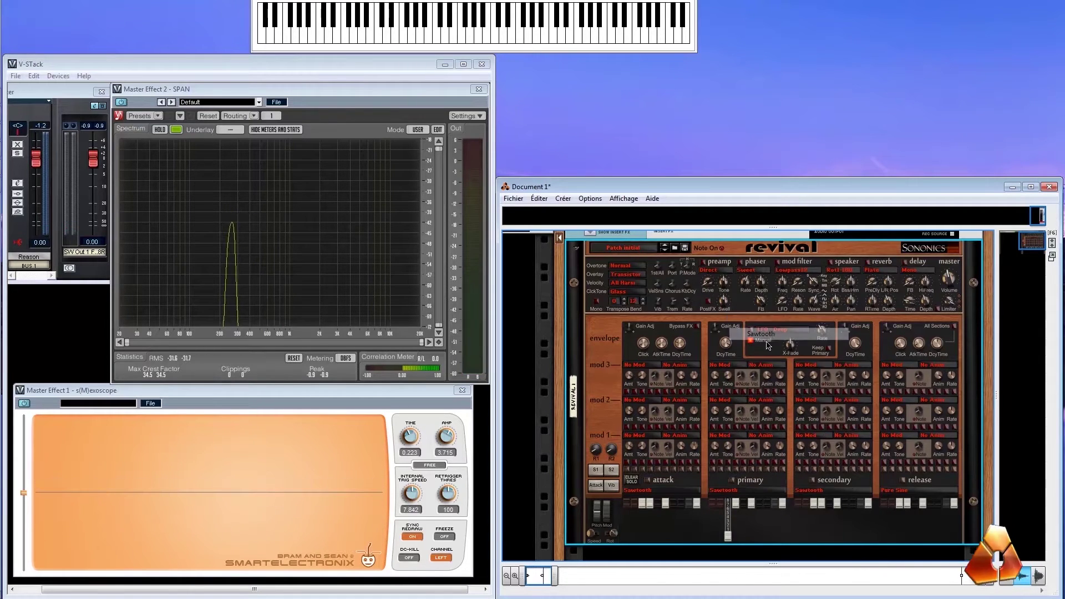
{"action": "left_click", "coordinate": [730, 490]}
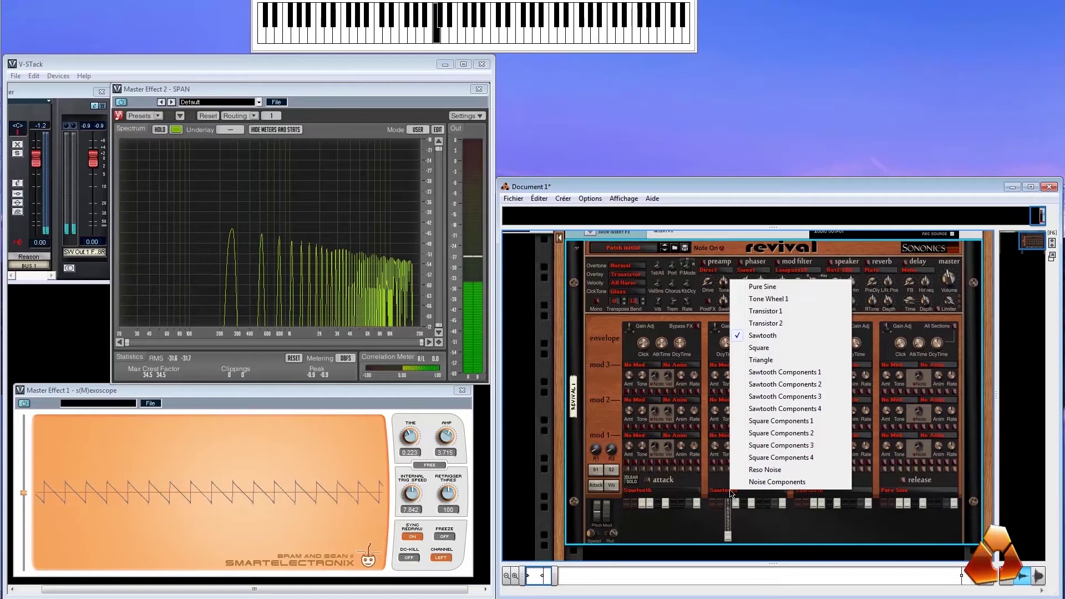
{"action": "left_click", "coordinate": [757, 360]}
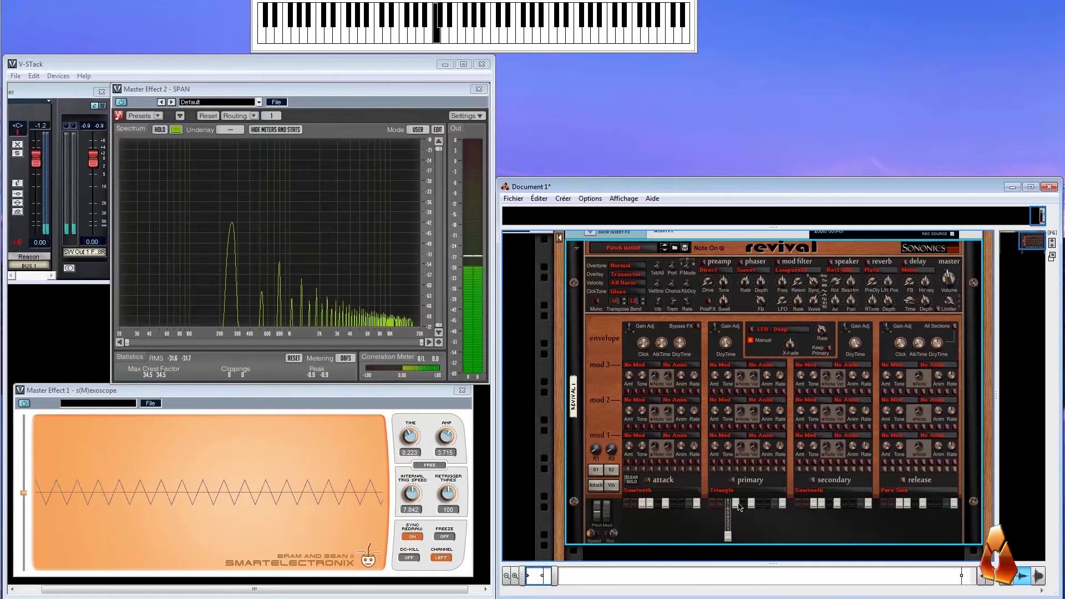
{"action": "left_click", "coordinate": [723, 490]}
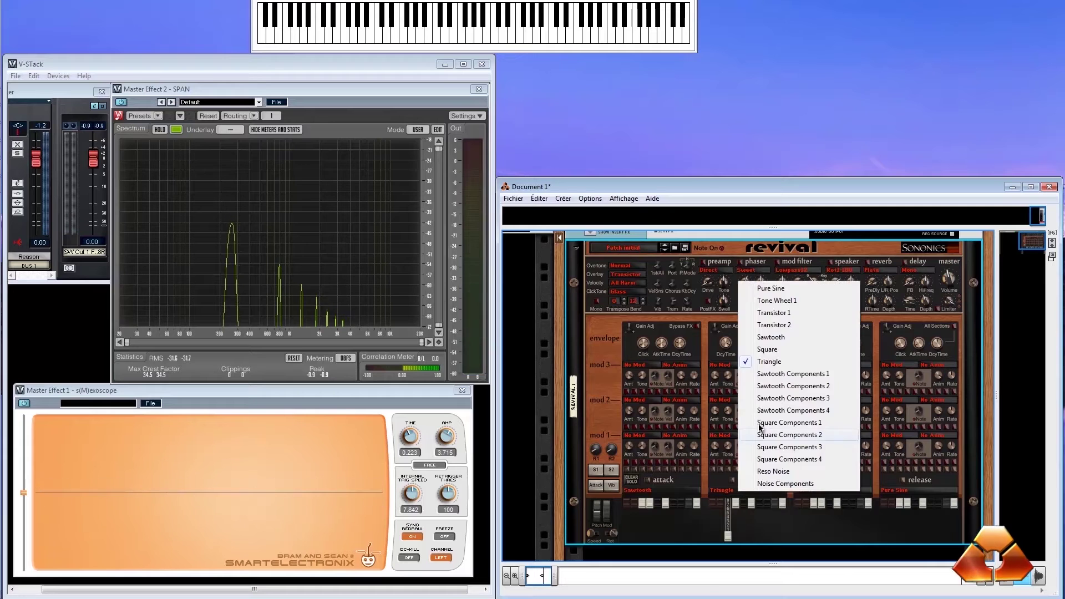
{"action": "left_click", "coordinate": [767, 349]}
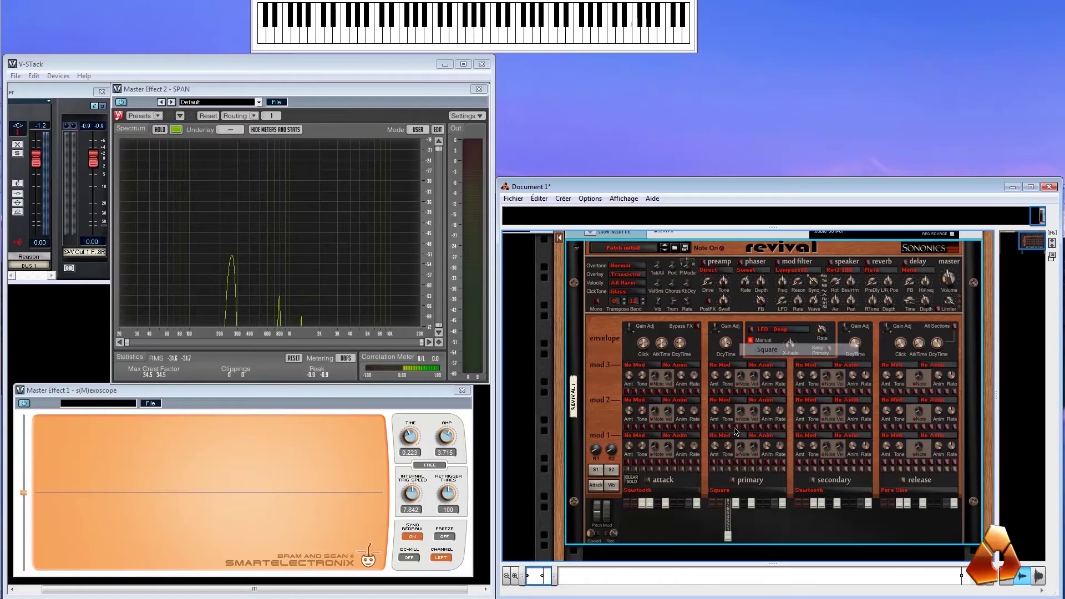
Step: Set the primary section's waveform to Tone Wheel 1 and pull its fundamental (8') drawbar out fully
{"action": "left_click", "coordinate": [730, 494]}
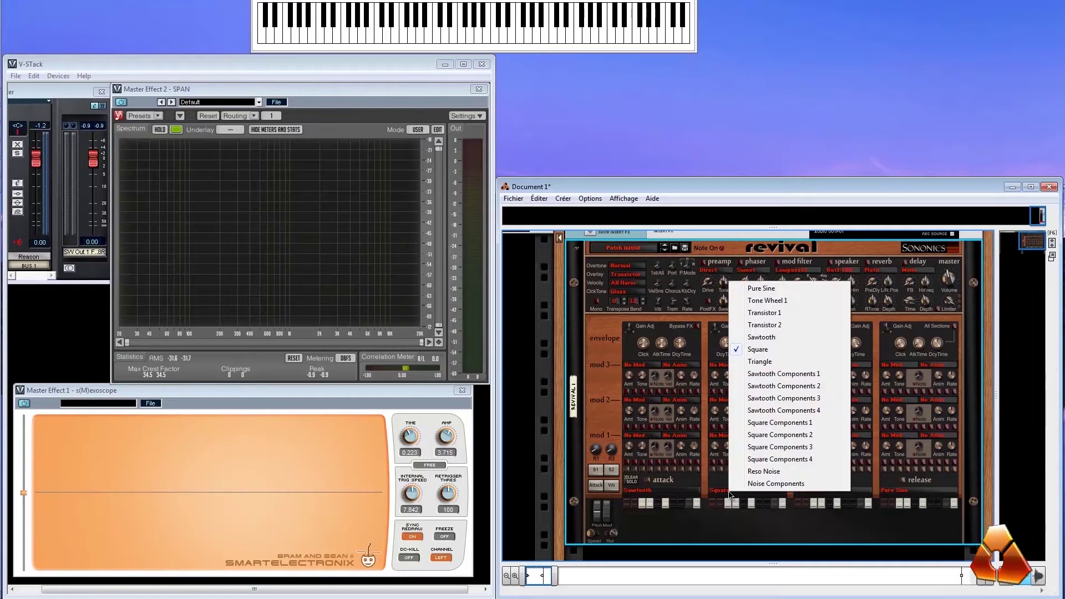
{"action": "left_click", "coordinate": [769, 301]}
{"action": "left_click_drag", "start_coordinate": [729, 505], "coordinate": [727, 537]}
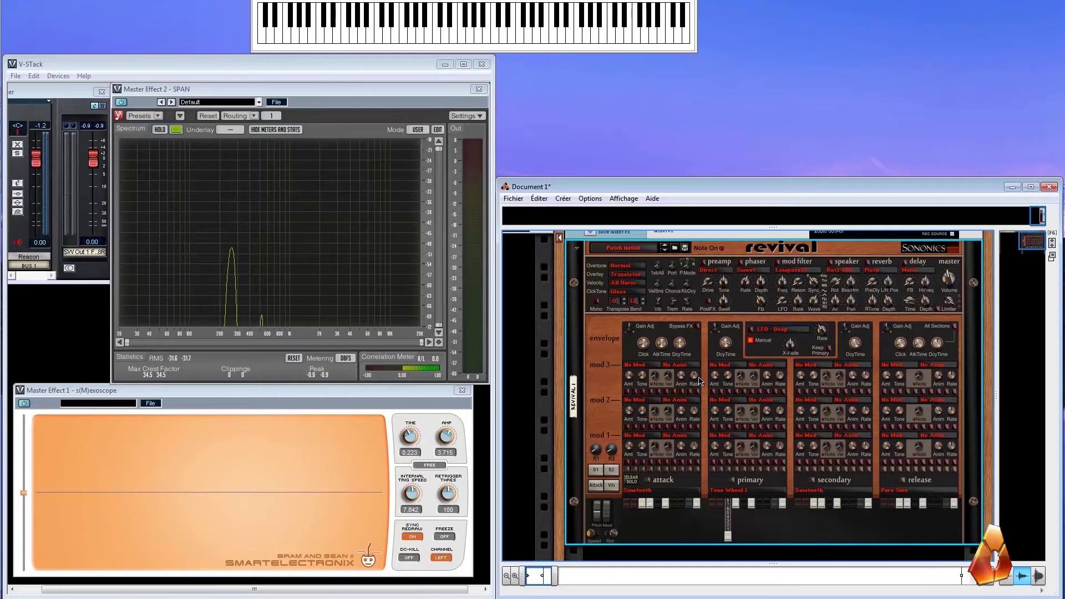
Step: Audition the Transistor 1 waveform in the primary section, followed by Transistor 2
{"action": "left_click", "coordinate": [759, 491]}
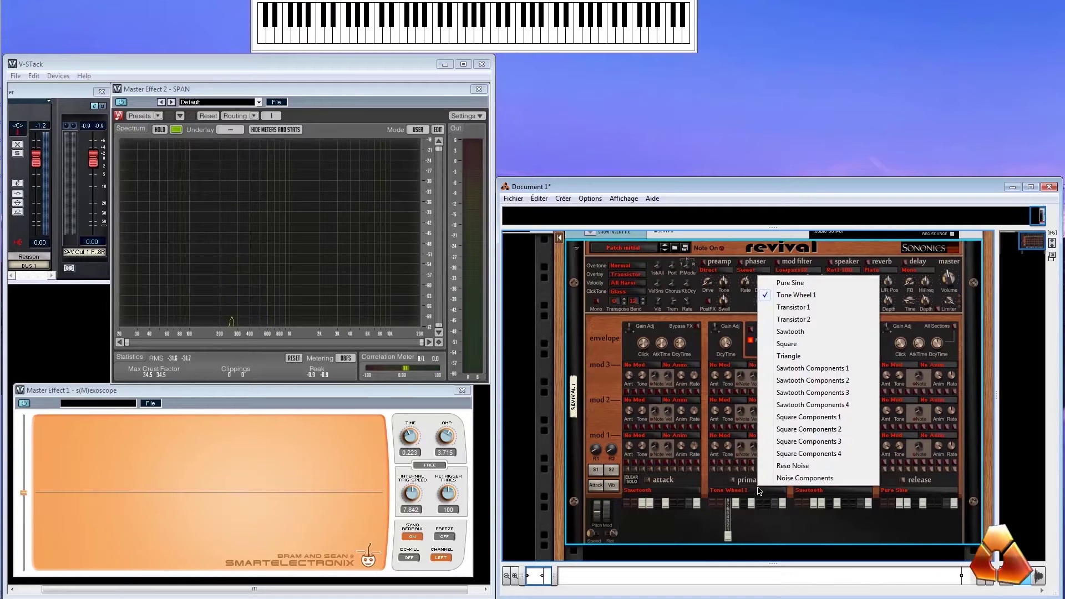
{"action": "left_click", "coordinate": [788, 308]}
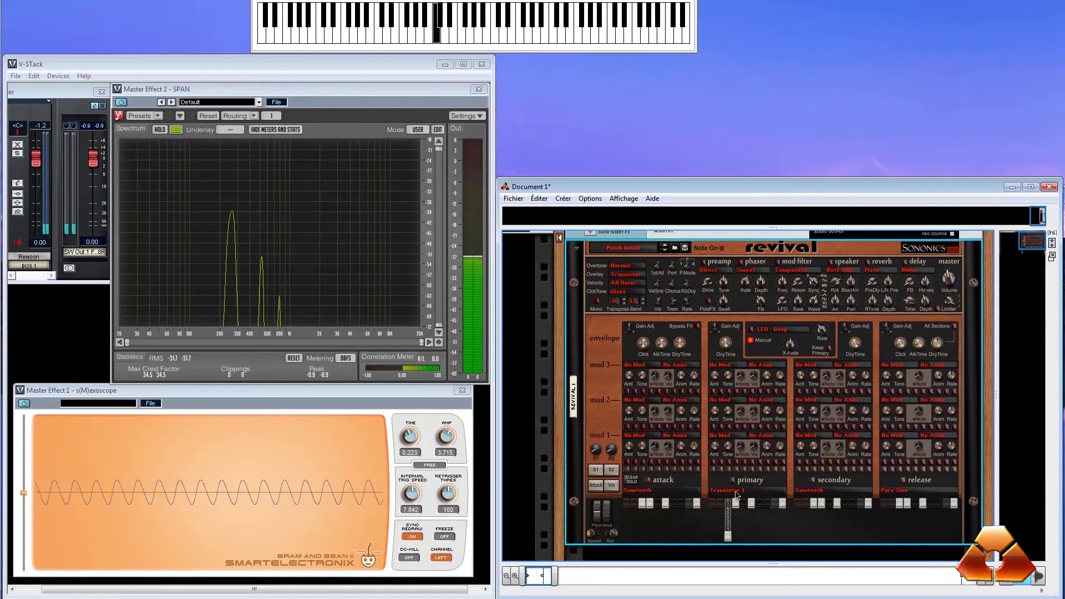
{"action": "left_click", "coordinate": [735, 495]}
{"action": "left_click", "coordinate": [749, 326]}
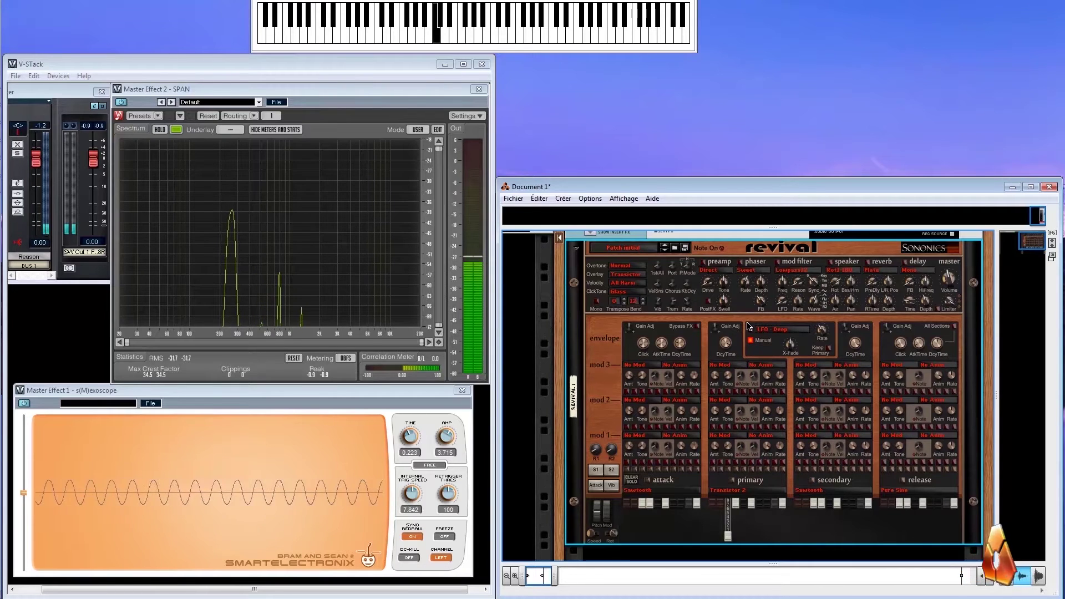
Step: Set the primary waveform to Square Components 1 and pull out the drawbars above the 8' one by one until all are fully extended
{"action": "left_click", "coordinate": [745, 491]}
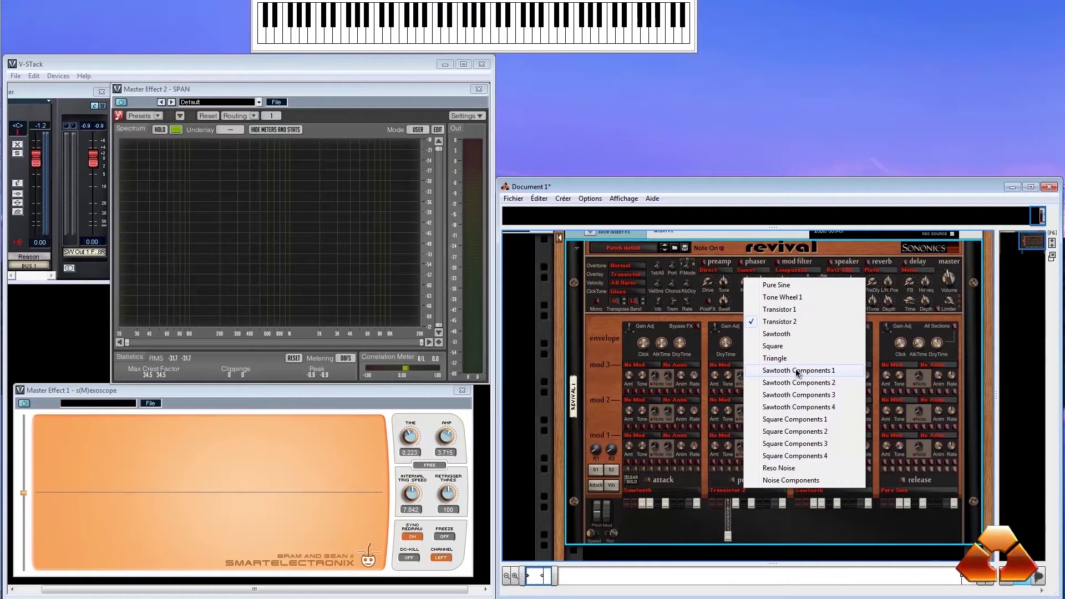
{"action": "left_click", "coordinate": [797, 420]}
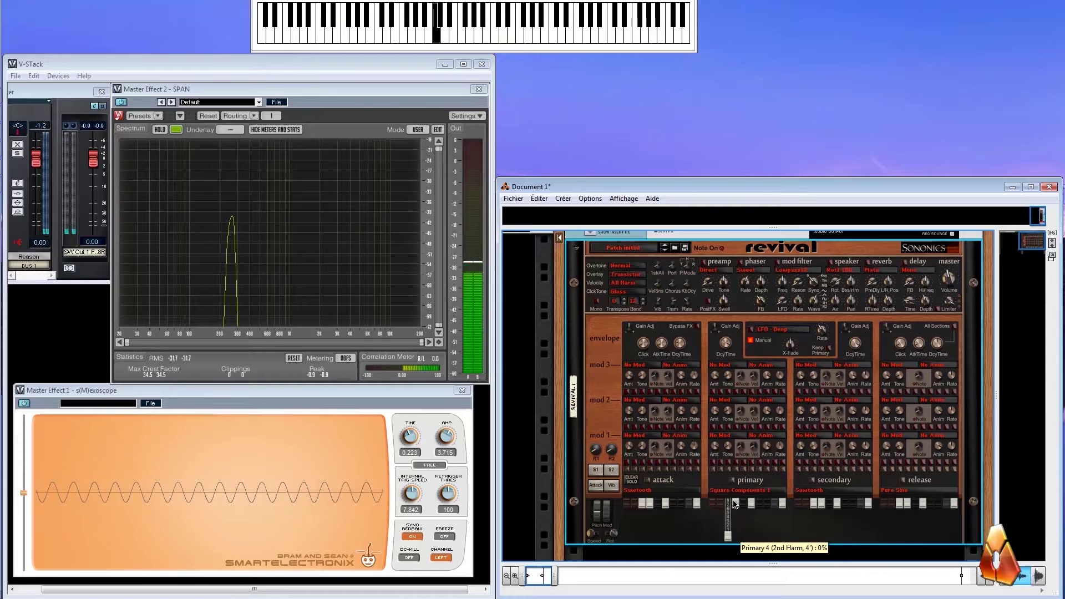
{"action": "left_click_drag", "start_coordinate": [738, 509], "coordinate": [744, 541]}
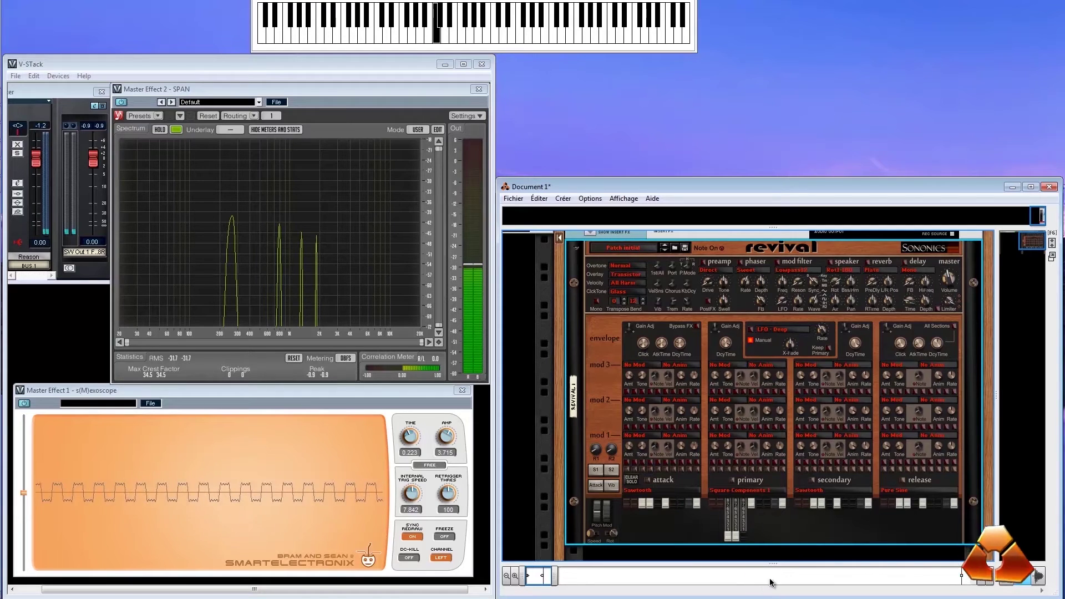
{"action": "left_click_drag", "start_coordinate": [752, 506], "coordinate": [751, 537]}
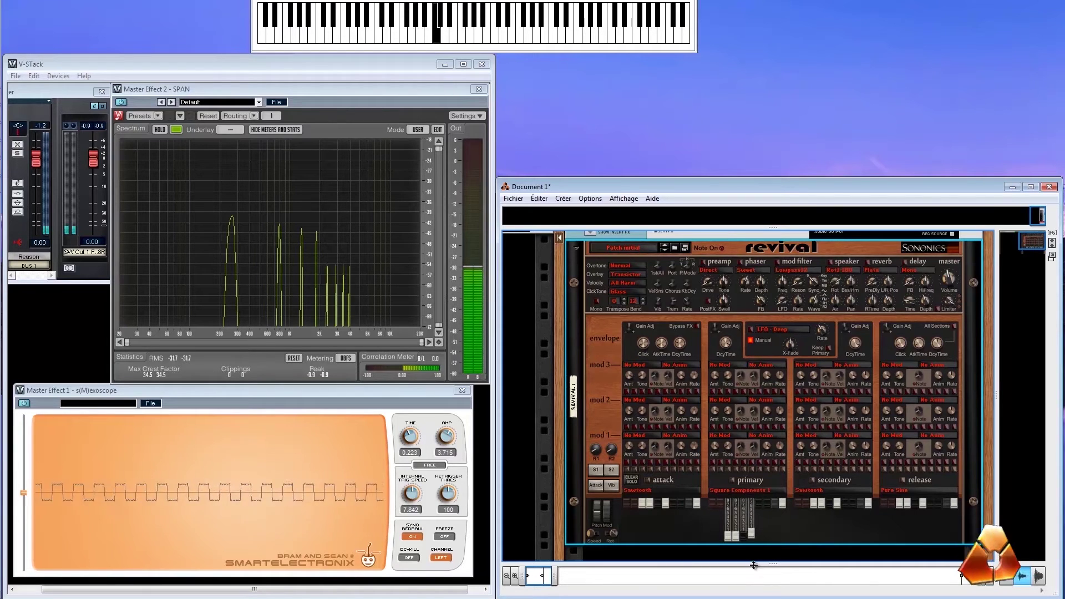
{"action": "left_click_drag", "start_coordinate": [759, 506], "coordinate": [775, 559]}
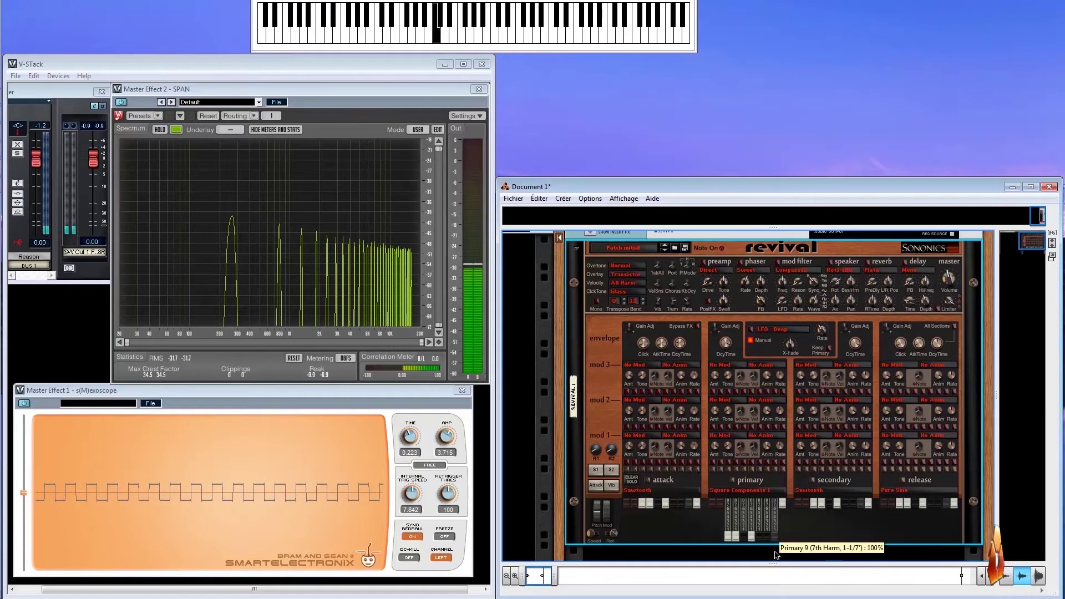
{"action": "left_click_drag", "start_coordinate": [783, 506], "coordinate": [784, 570]}
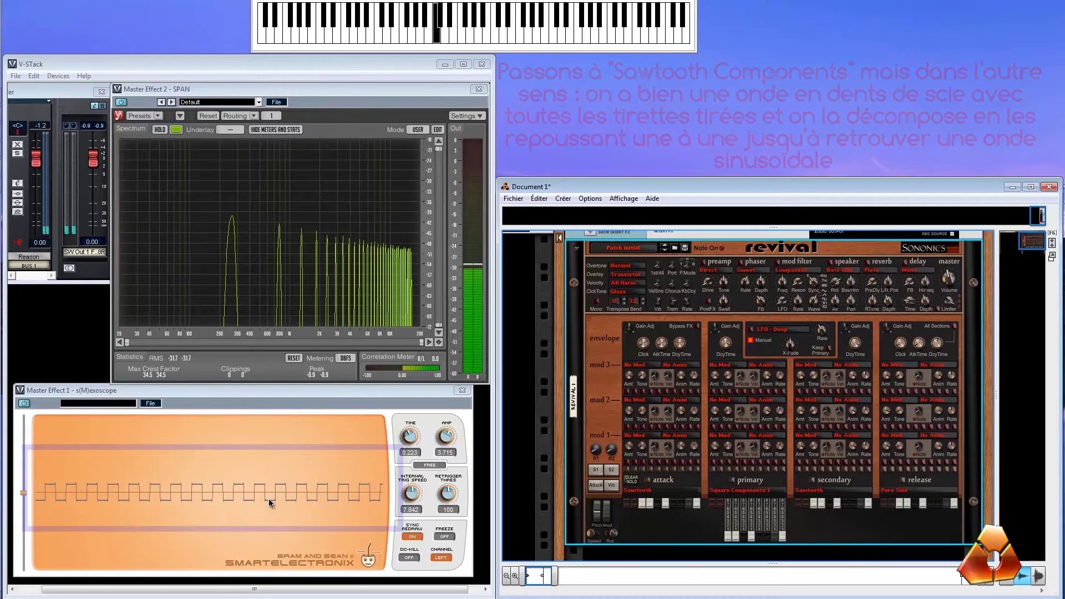
Step: Freeze the oscilloscope display to examine the resulting waveform, and unfreeze it
{"action": "left_click", "coordinate": [443, 537]}
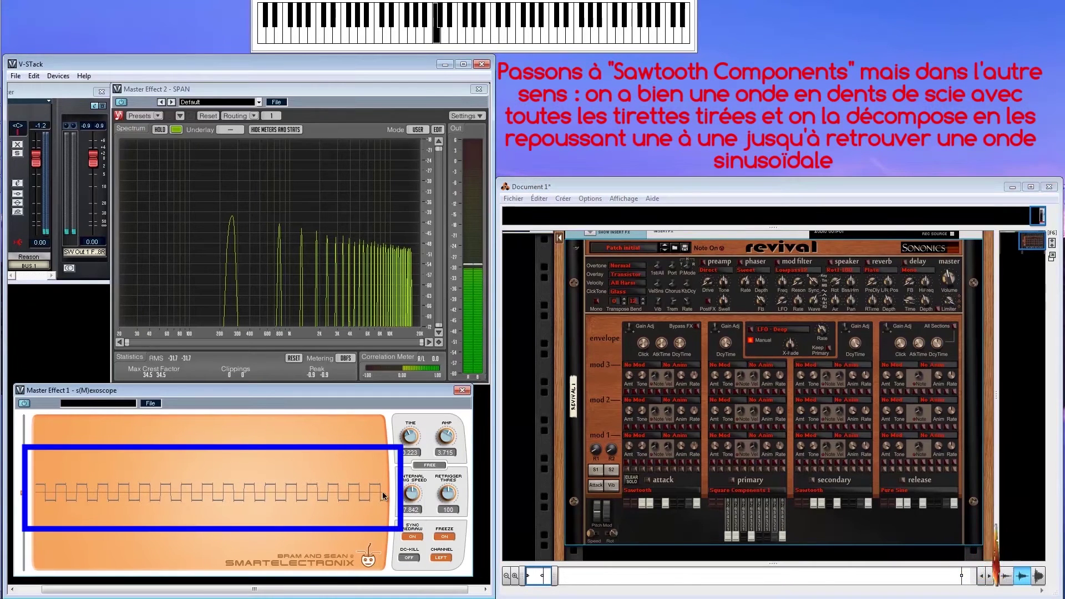
{"action": "left_click", "coordinate": [452, 536]}
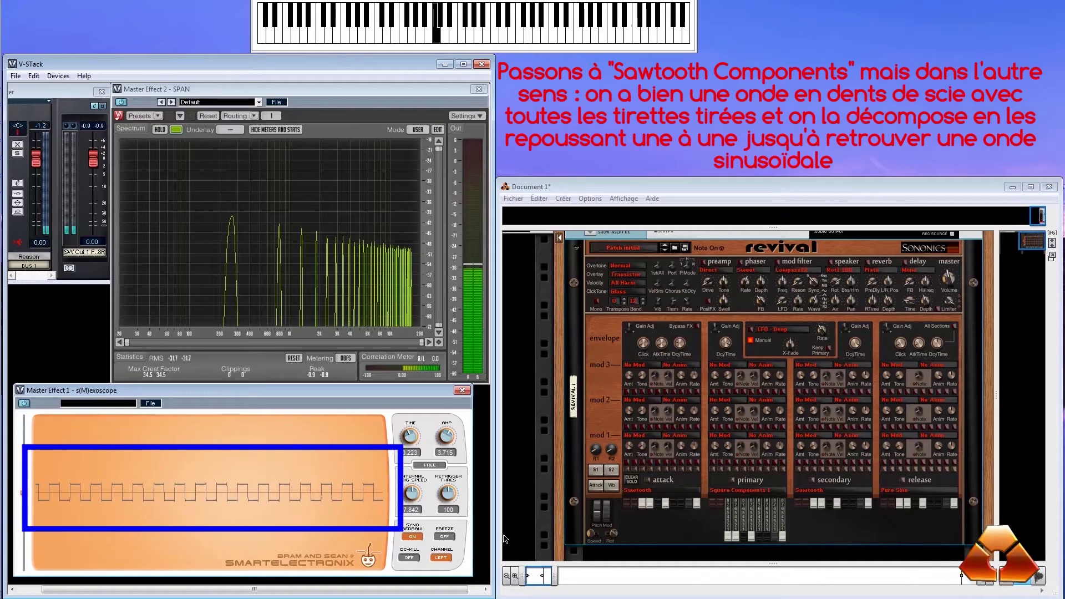
Step: Set the primary waveform to Sawtooth Components 1 and push its drawbars back in from the highest harmonic down, leaving only the 8' out
{"action": "left_click", "coordinate": [743, 491]}
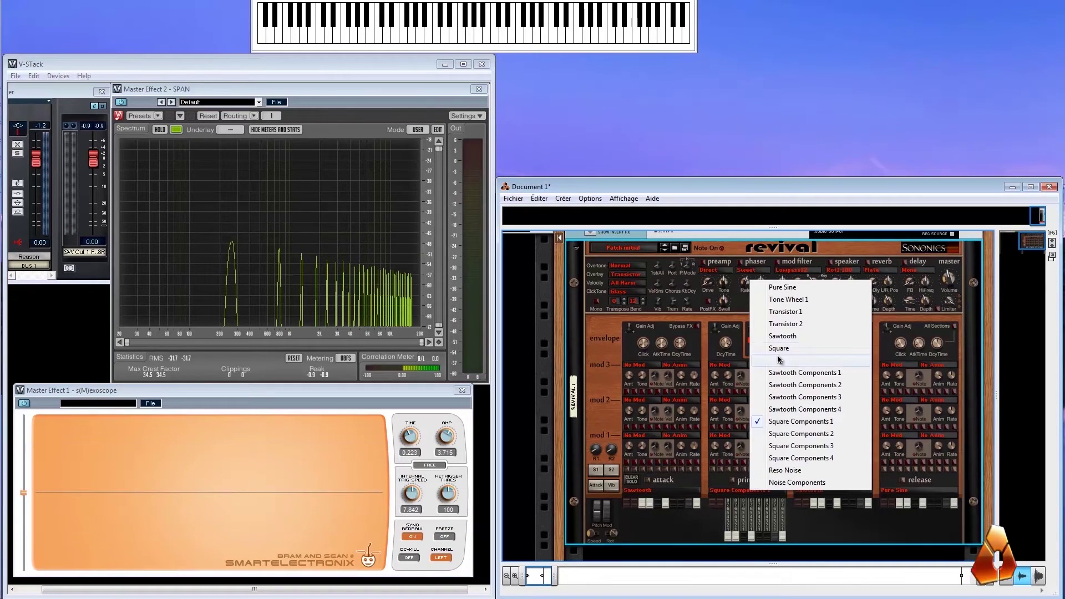
{"action": "left_click", "coordinate": [777, 372]}
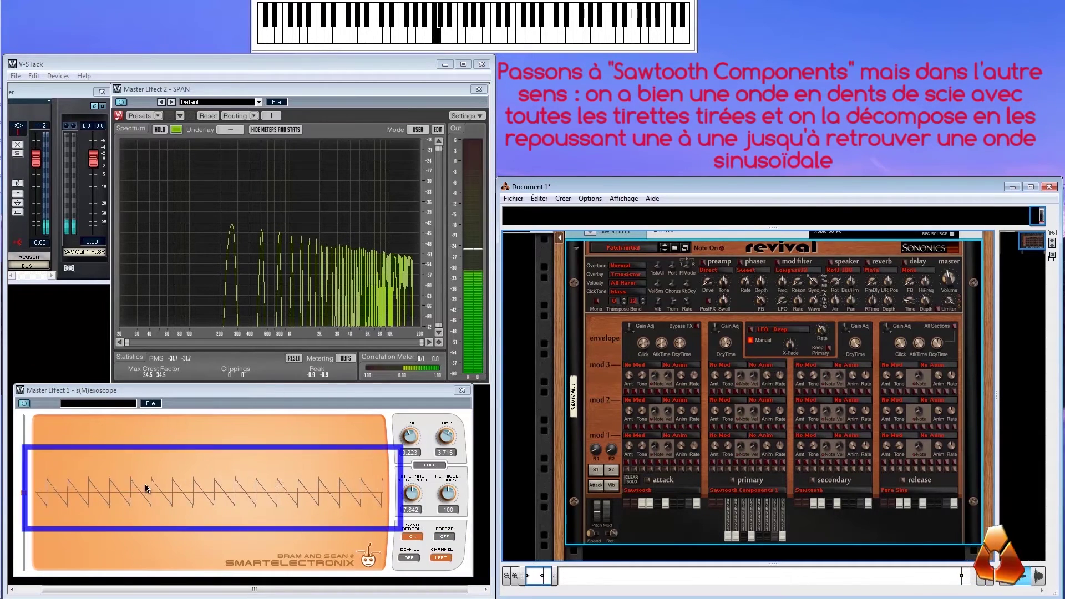
{"action": "left_click_drag", "start_coordinate": [784, 532], "coordinate": [784, 516]}
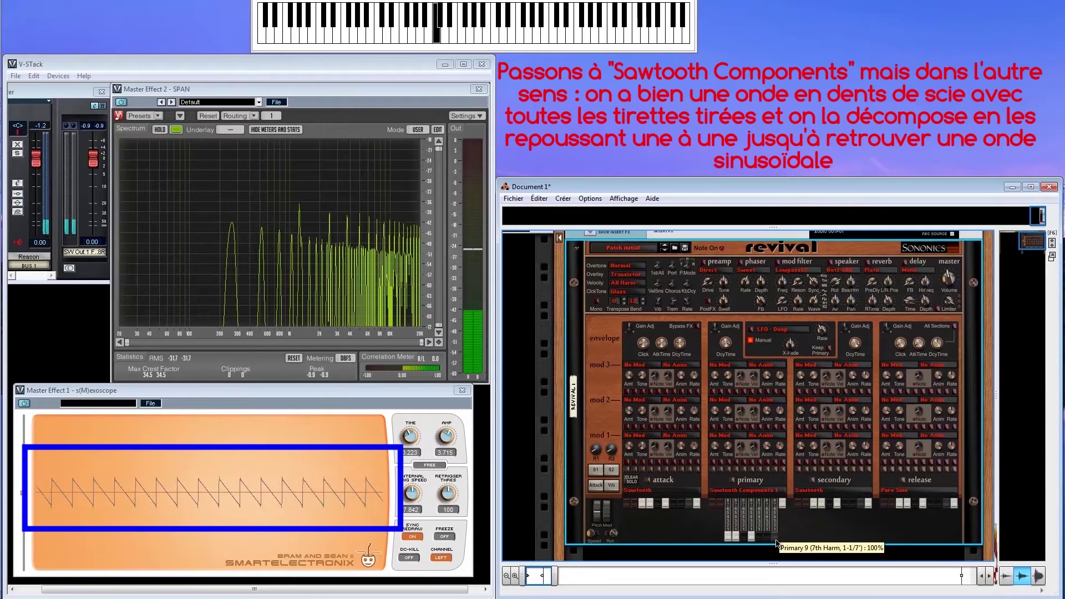
{"action": "left_click_drag", "start_coordinate": [776, 543], "coordinate": [759, 504]}
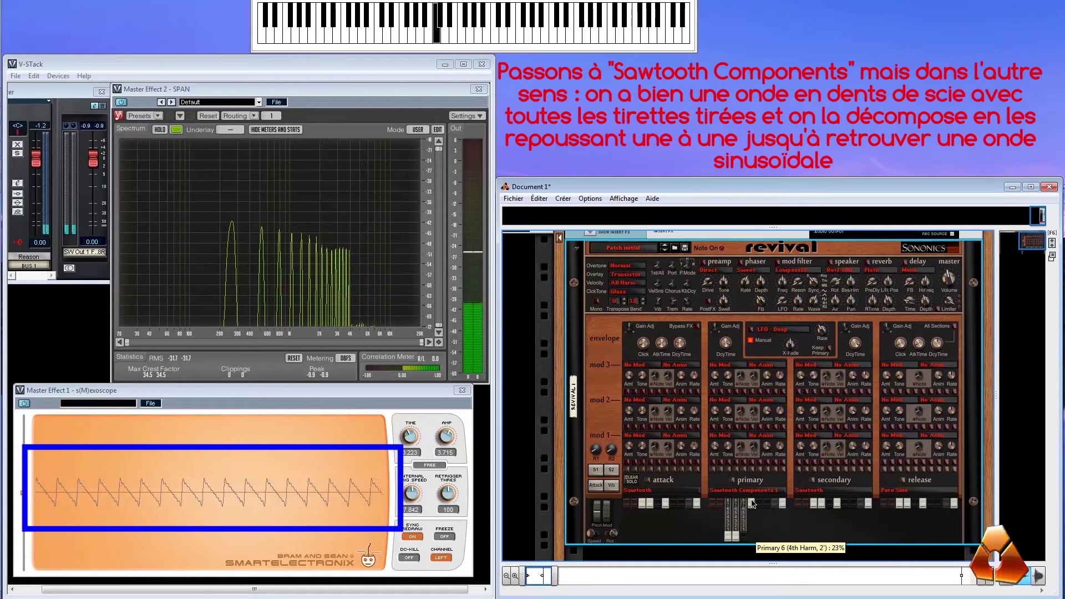
{"action": "left_click_drag", "start_coordinate": [752, 534], "coordinate": [737, 504]}
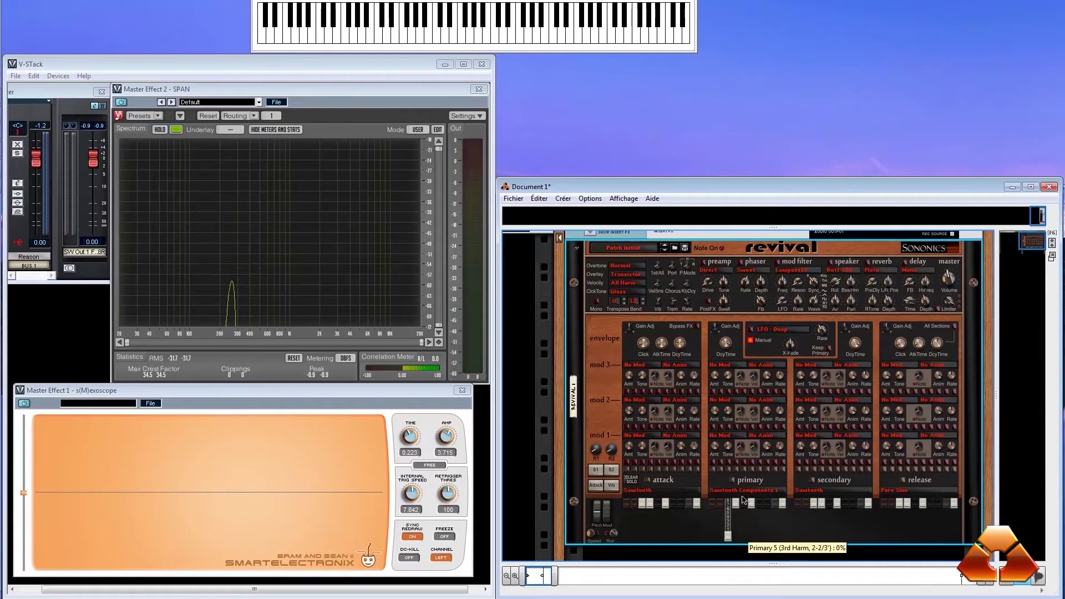
Step: Set the primary waveform to Noise Components and pull all of the section's drawbars out fully
{"action": "left_click", "coordinate": [730, 491]}
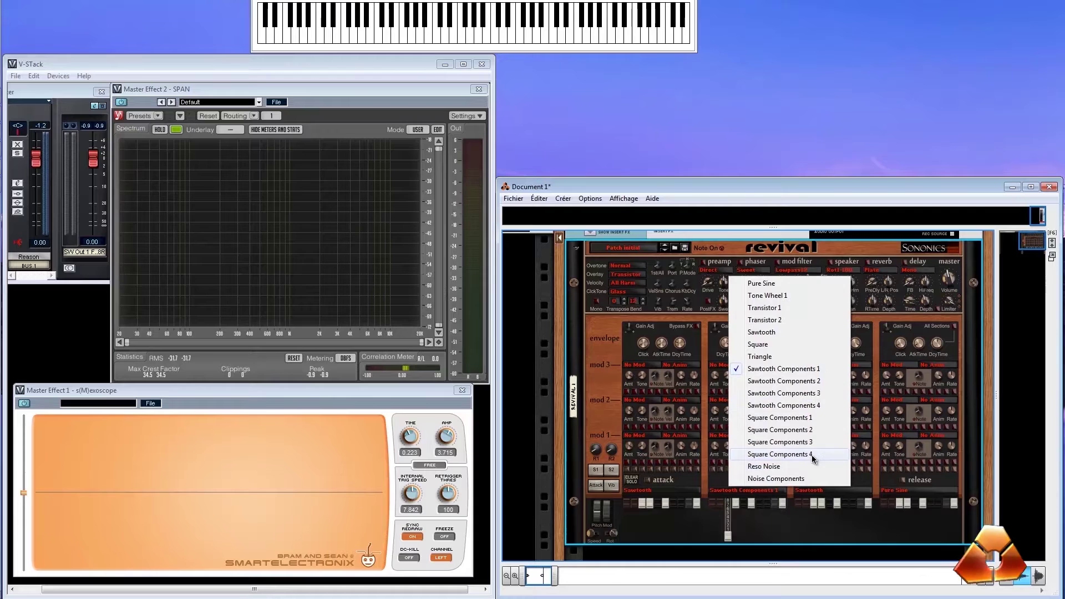
{"action": "left_click", "coordinate": [777, 482]}
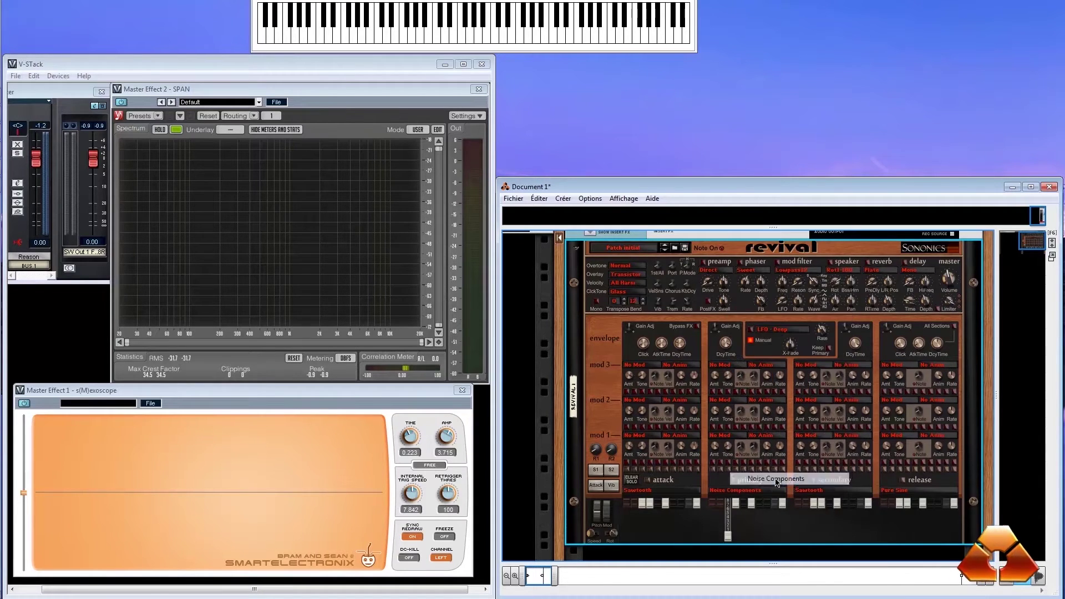
{"action": "left_click_drag", "start_coordinate": [715, 509], "coordinate": [775, 560]}
{"action": "left_click_drag", "start_coordinate": [783, 496], "coordinate": [783, 568]}
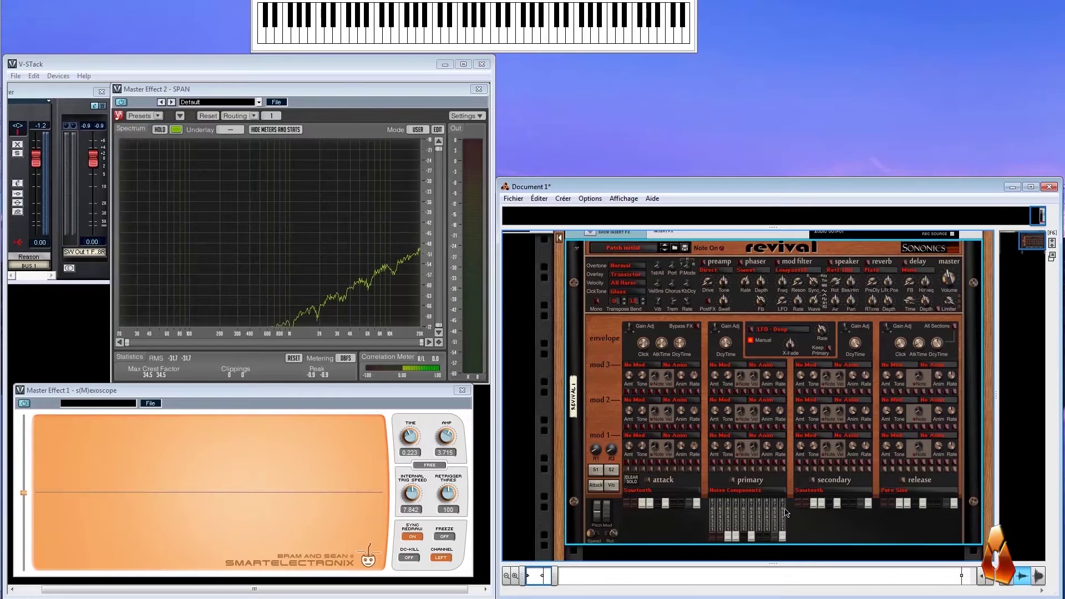
Step: Push the primary drawbars back to 0% except the 8', and open the section's waveform choices
{"action": "left_click_drag", "start_coordinate": [786, 503], "coordinate": [731, 506]}
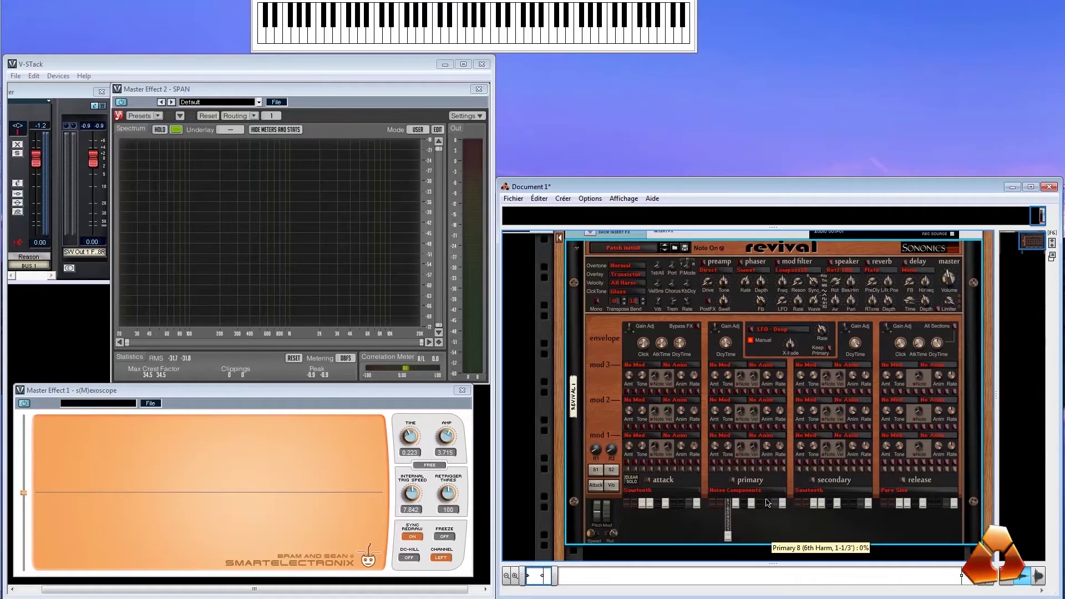
{"action": "left_click", "coordinate": [755, 490]}
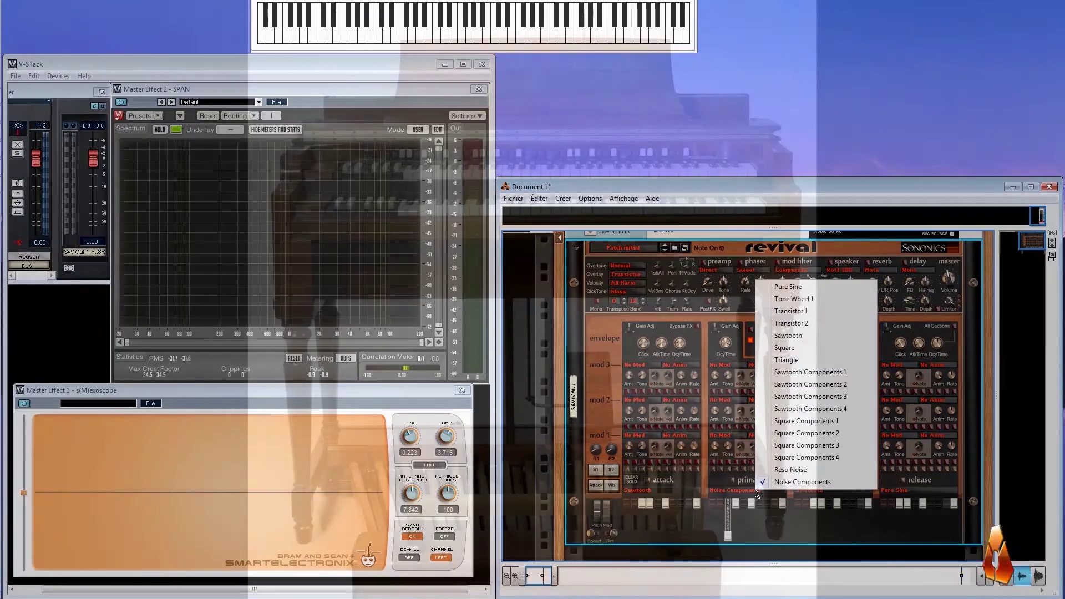
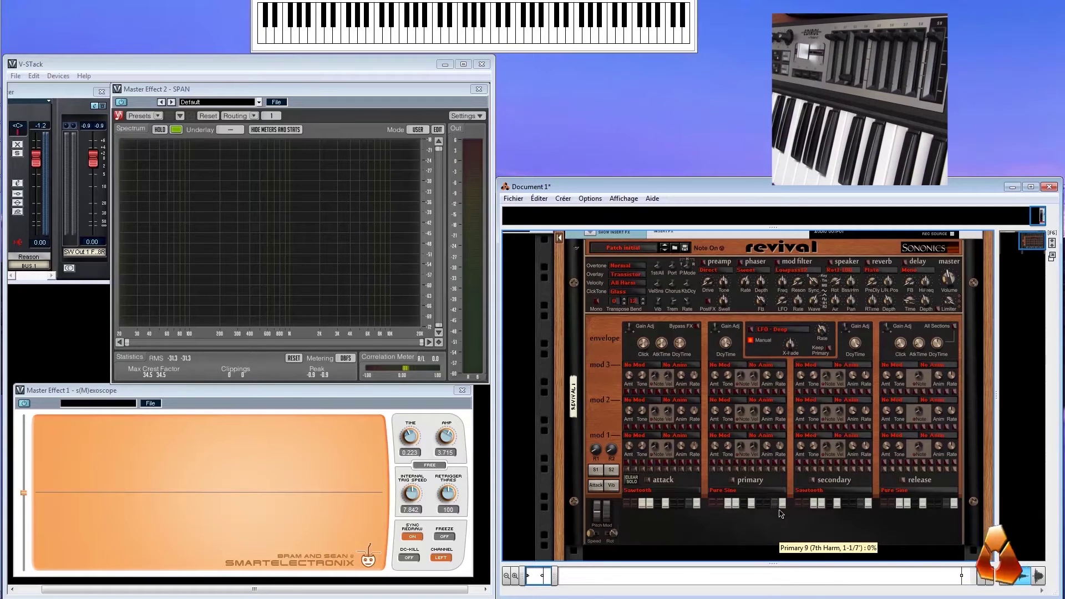
Step: Try the primary section's 7th harmonic (1-1/7') drawbar and return it to 0%
{"action": "left_click_drag", "start_coordinate": [778, 506], "coordinate": [743, 491]}
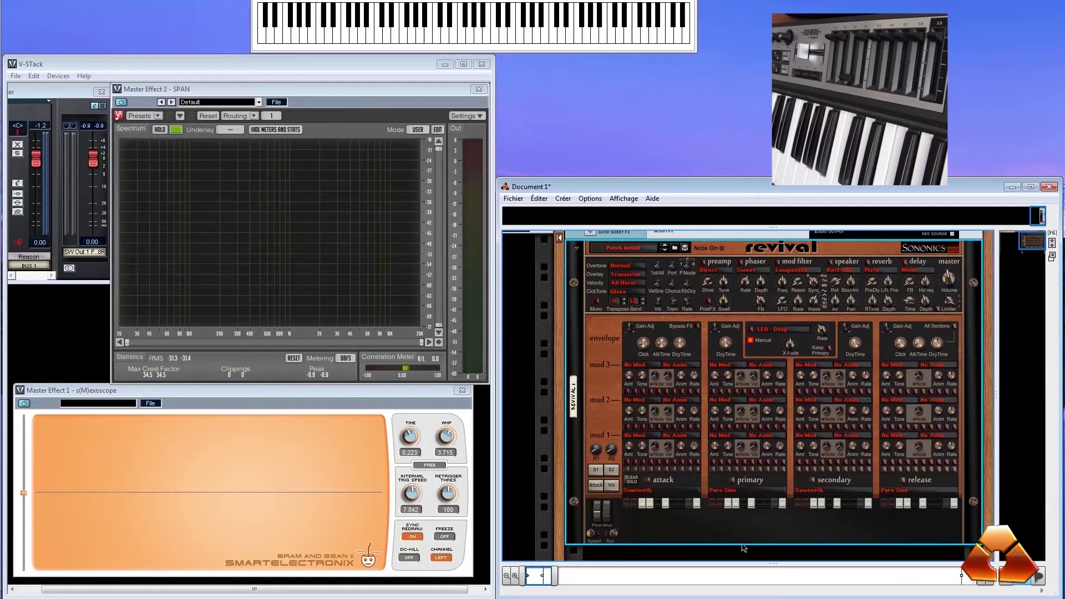
{"action": "left_click", "coordinate": [700, 550]}
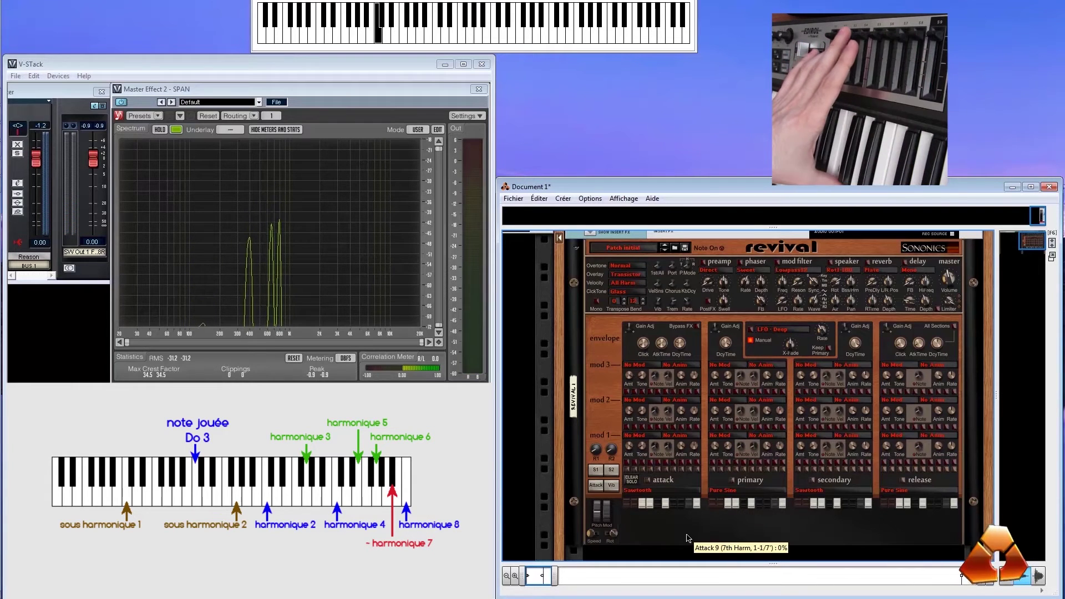
{"action": "left_click_drag", "start_coordinate": [775, 502], "coordinate": [776, 547]}
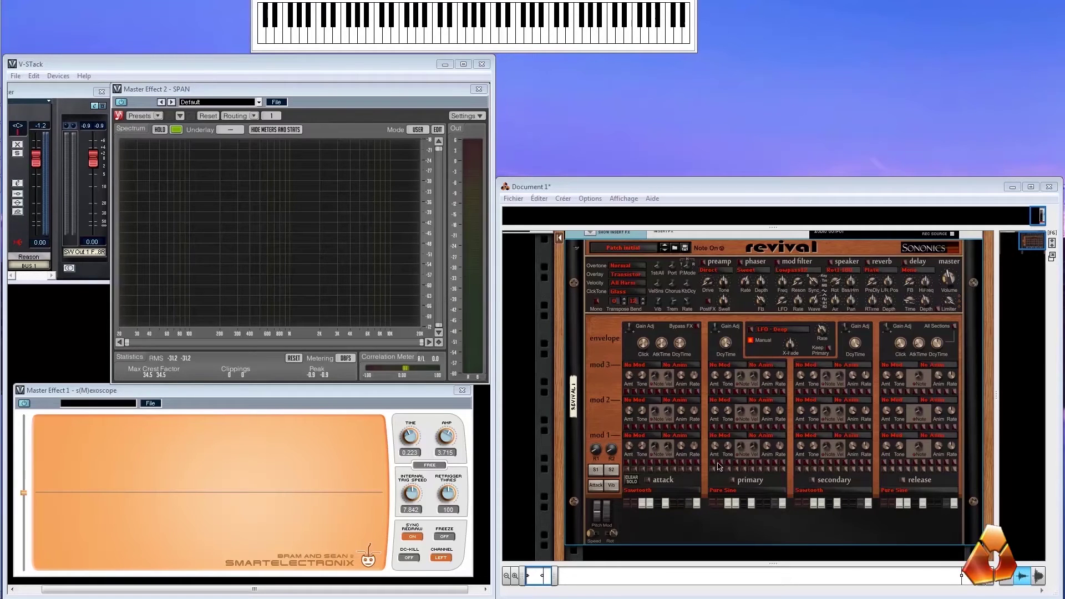
Step: Set the primary section's Mod 3 to FM Step and enable the modifier for the 8' drawbar
{"action": "left_click", "coordinate": [715, 386]}
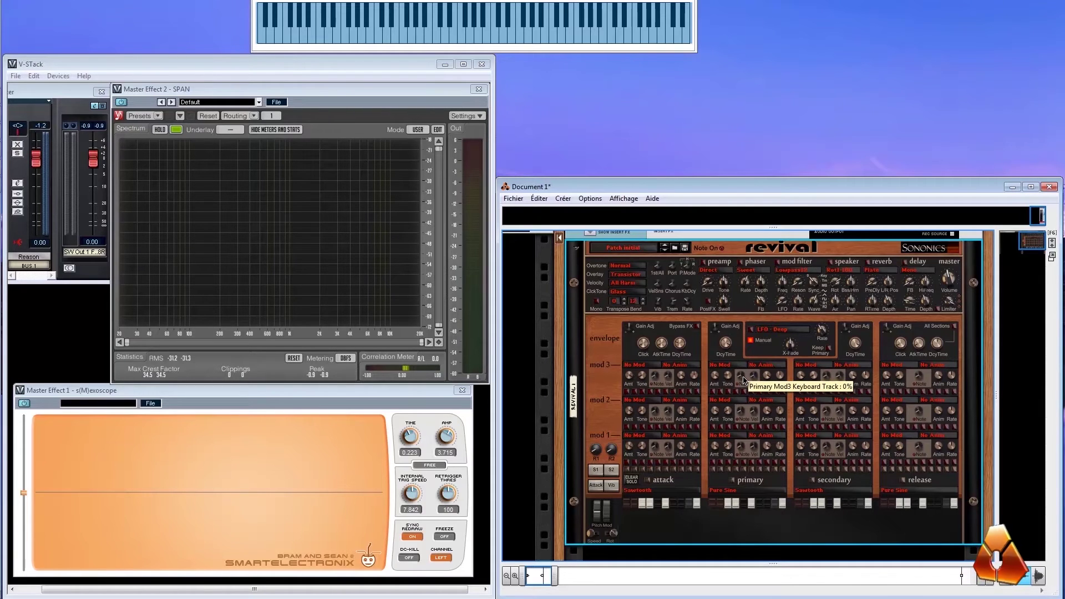
{"action": "left_click_drag", "start_coordinate": [744, 379], "coordinate": [758, 398]}
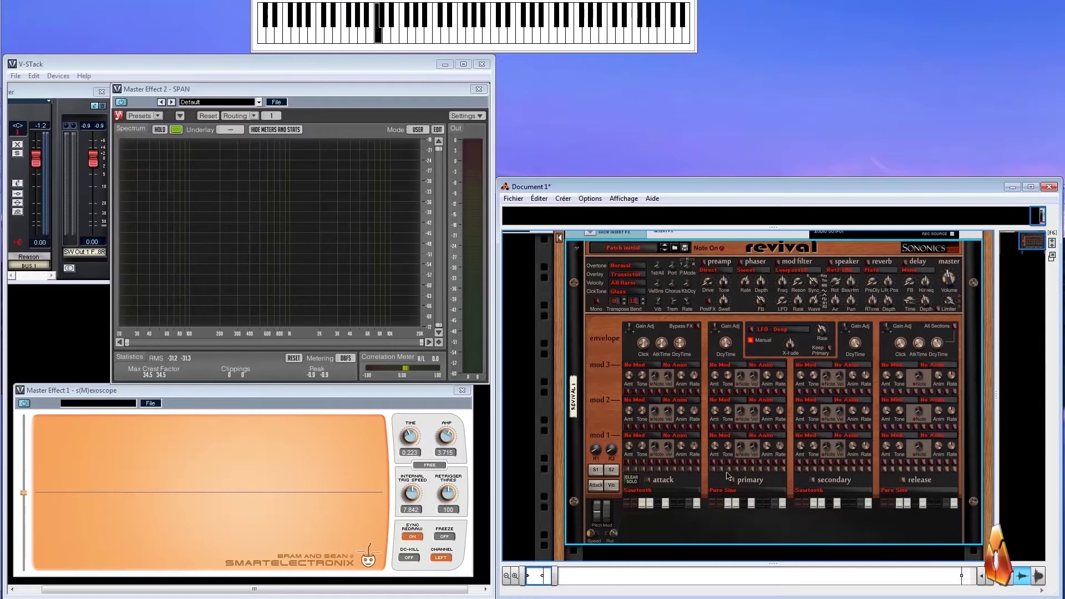
{"action": "left_click", "coordinate": [720, 366]}
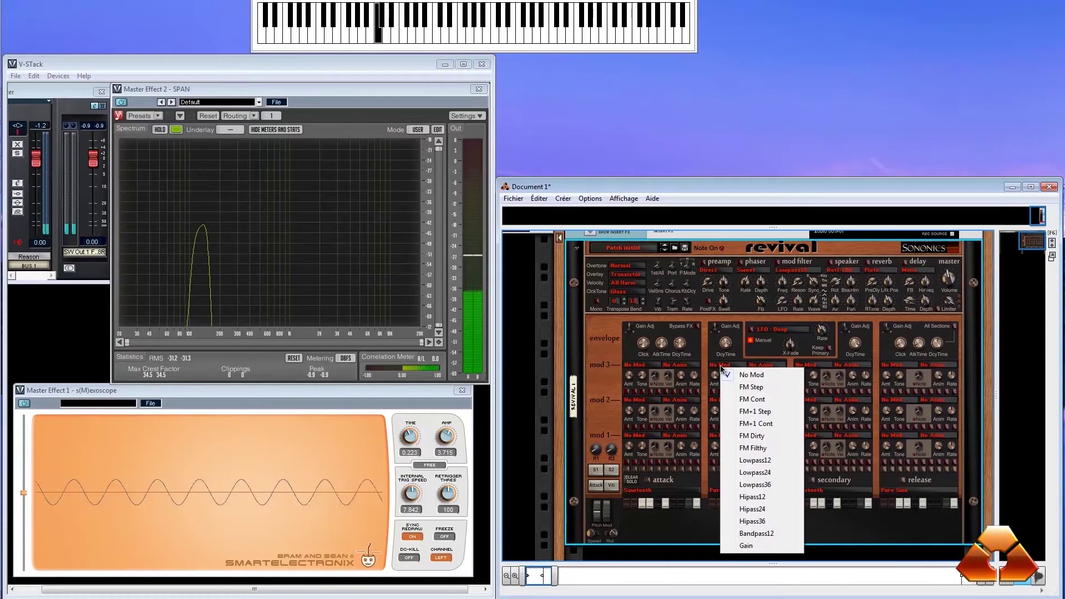
{"action": "left_click", "coordinate": [730, 386]}
{"action": "left_click", "coordinate": [729, 393]}
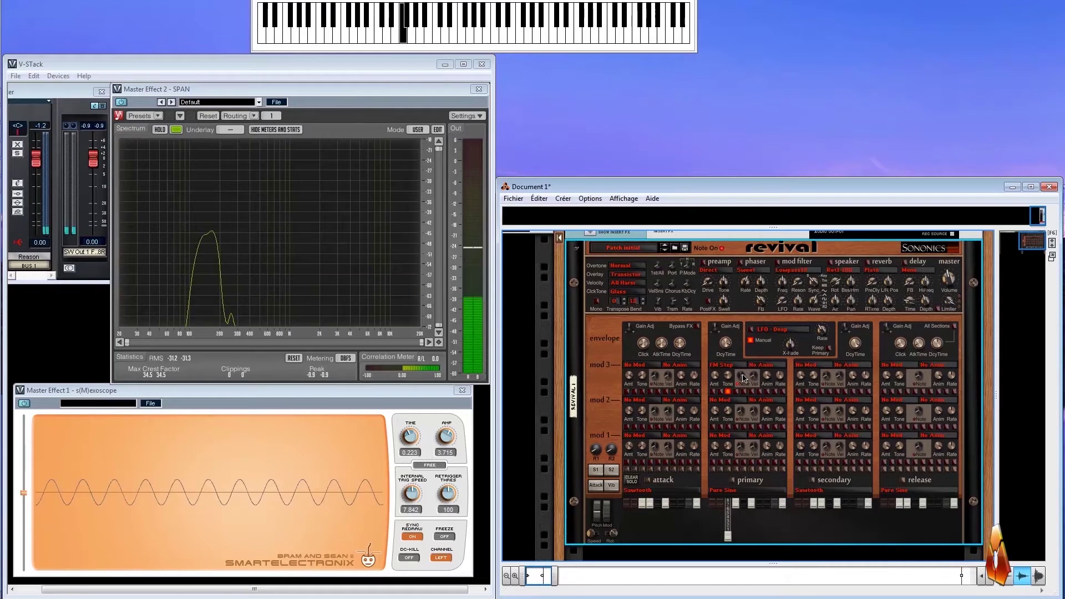
Step: Sweep the primary Mod 3 Keyboard Track amount to hear how the FM responds across low and high notes
{"action": "mouse_move", "coordinate": [744, 379]}
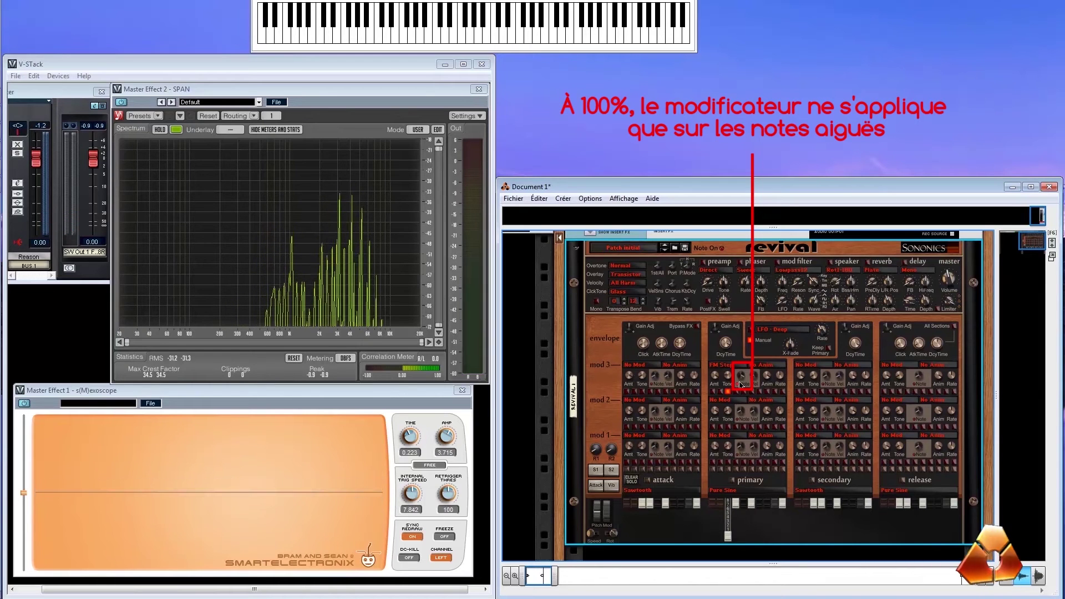
{"action": "left_click_drag", "start_coordinate": [746, 384], "coordinate": [747, 396]}
{"action": "mouse_move", "coordinate": [746, 432]}
{"action": "left_mouse_down"}
{"action": "mouse_move", "coordinate": [752, 463]}
{"action": "mouse_move", "coordinate": [752, 417]}
{"action": "left_mouse_up"}
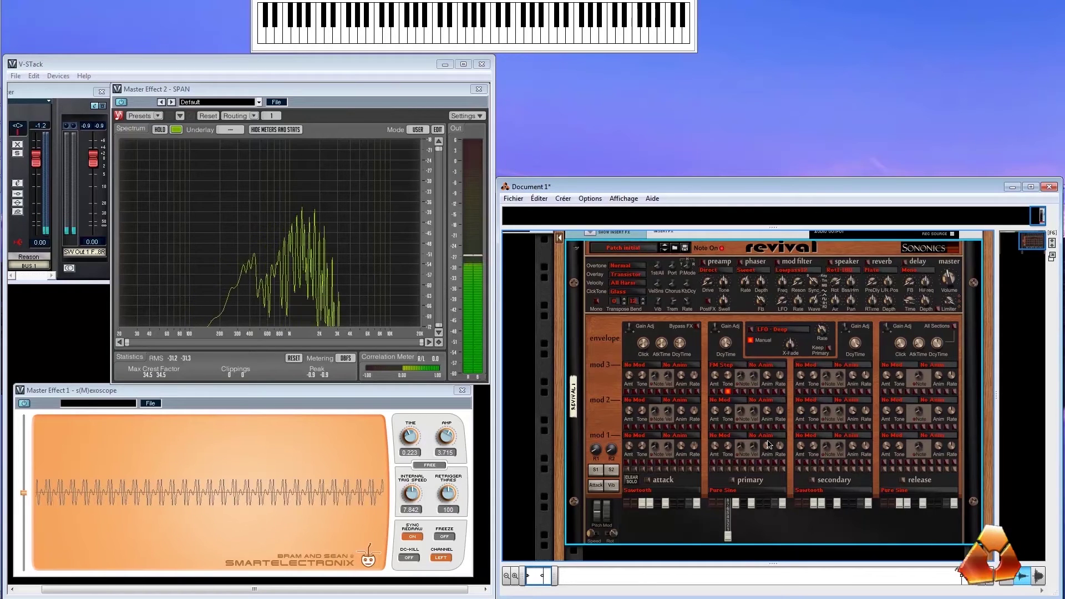
{"action": "left_click_drag", "start_coordinate": [741, 378], "coordinate": [744, 356]}
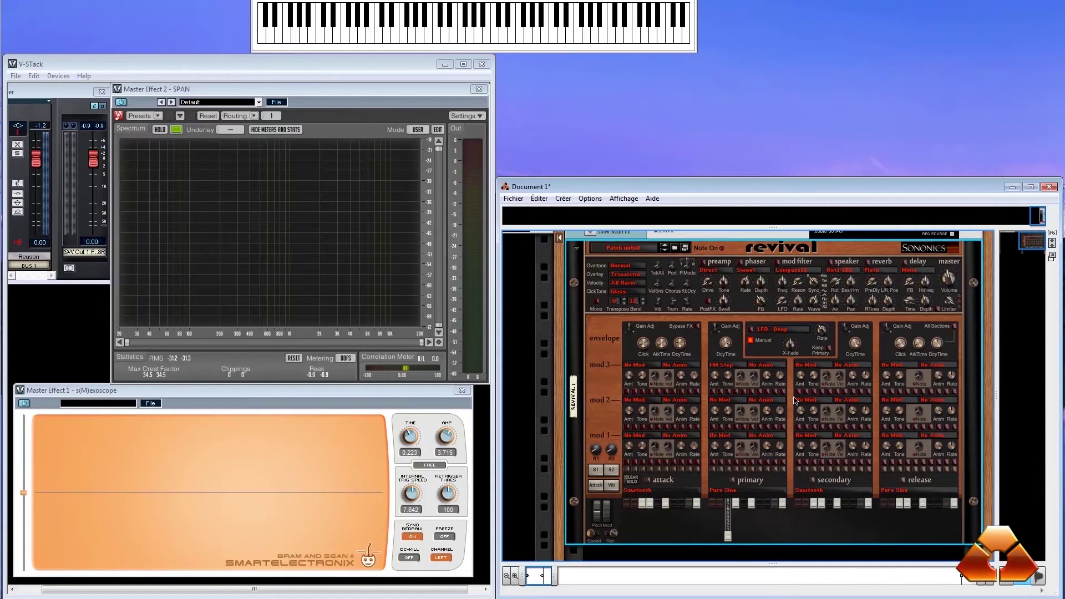
Step: Review the animation choices and modifier types available for the primary section's Mod 3
{"action": "left_click", "coordinate": [774, 368]}
{"action": "left_click", "coordinate": [793, 383]}
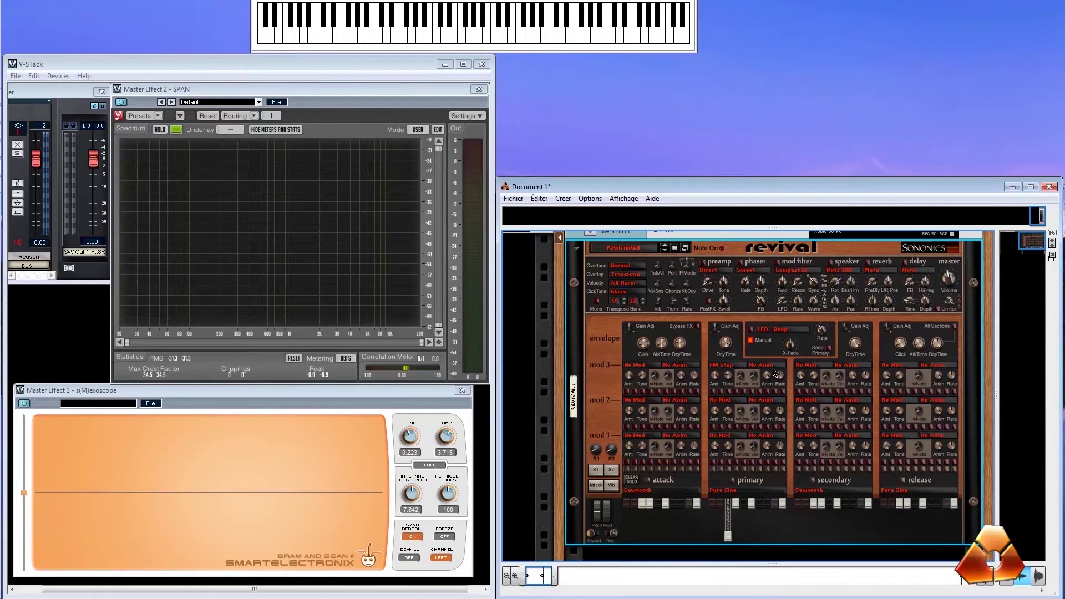
{"action": "left_click", "coordinate": [724, 368]}
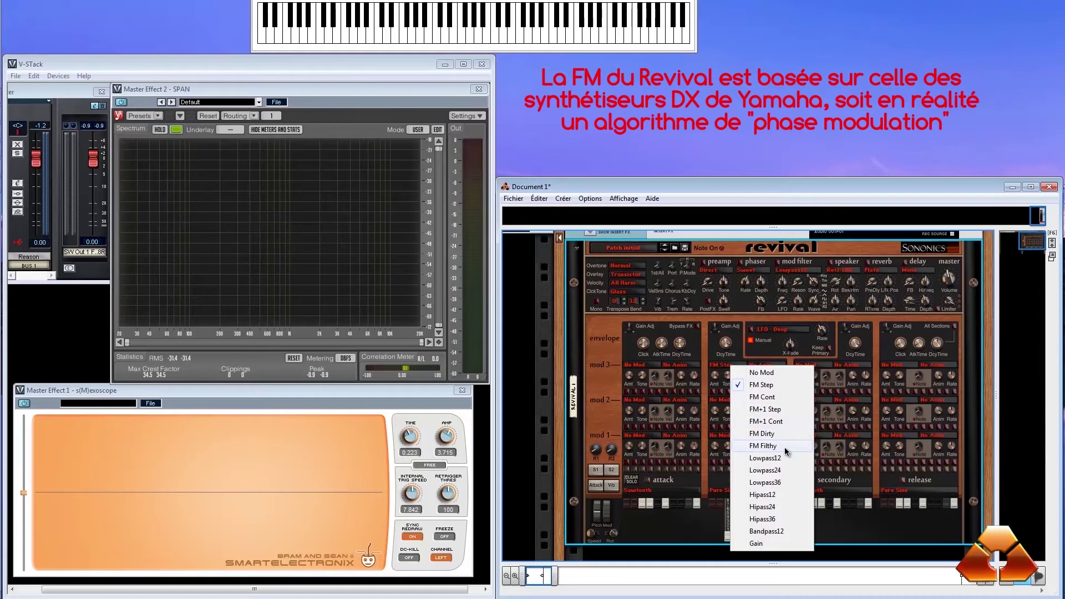
{"action": "left_click", "coordinate": [720, 363]}
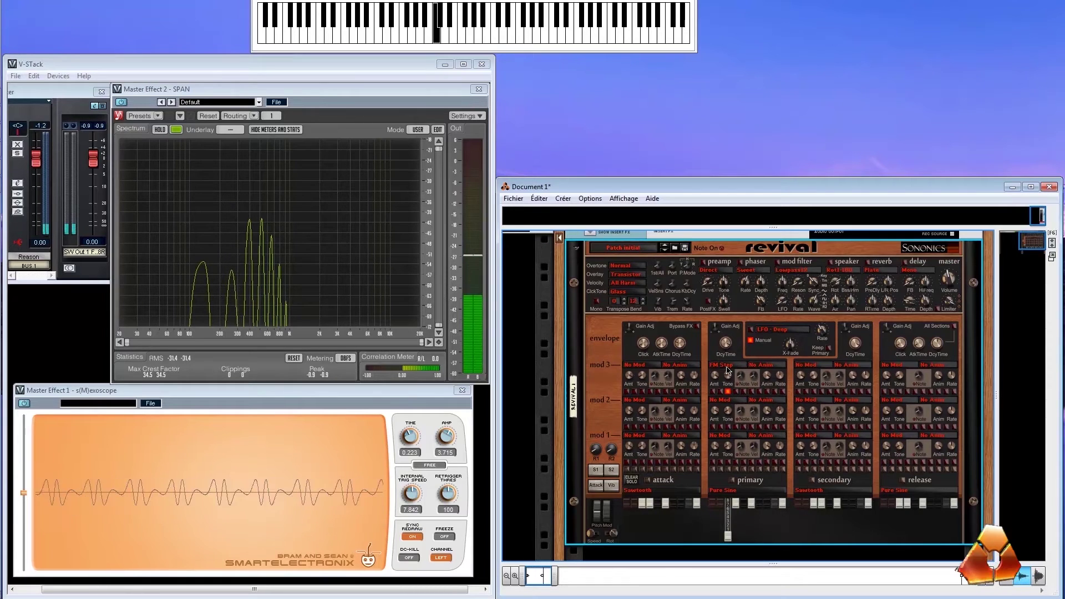
Step: Switch the primary Mod 3 to FM+1 Step for comparison, and return it to FM Step
{"action": "left_click", "coordinate": [726, 366]}
{"action": "left_click", "coordinate": [757, 411]}
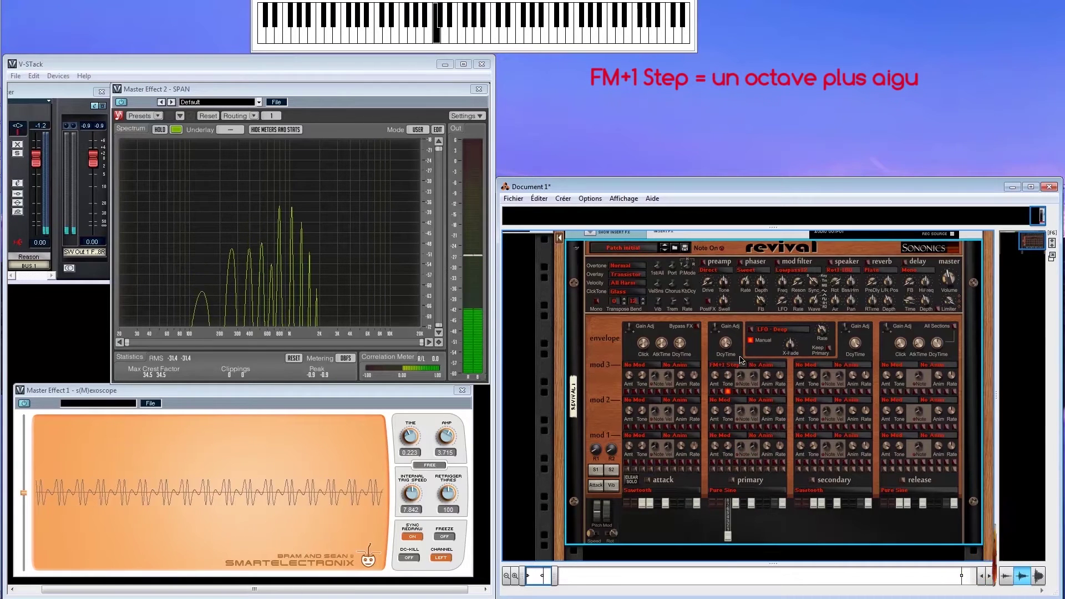
{"action": "left_click", "coordinate": [727, 368]}
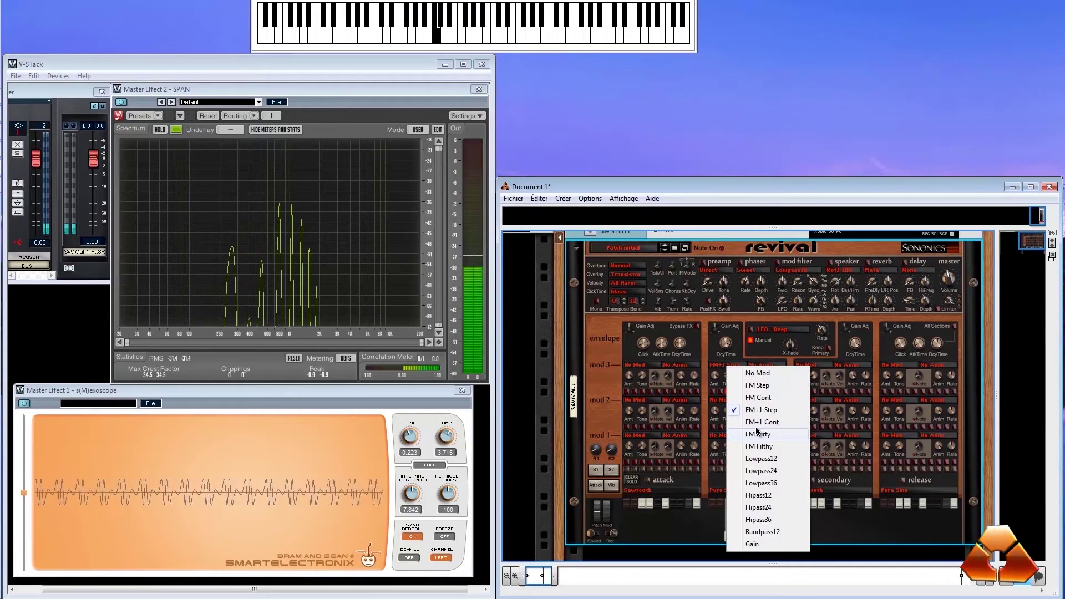
{"action": "left_click", "coordinate": [758, 386]}
Step: Audition FM Dirty and FM Filthy on the primary Mod 3, and return it to FM Step
{"action": "left_click", "coordinate": [728, 366]}
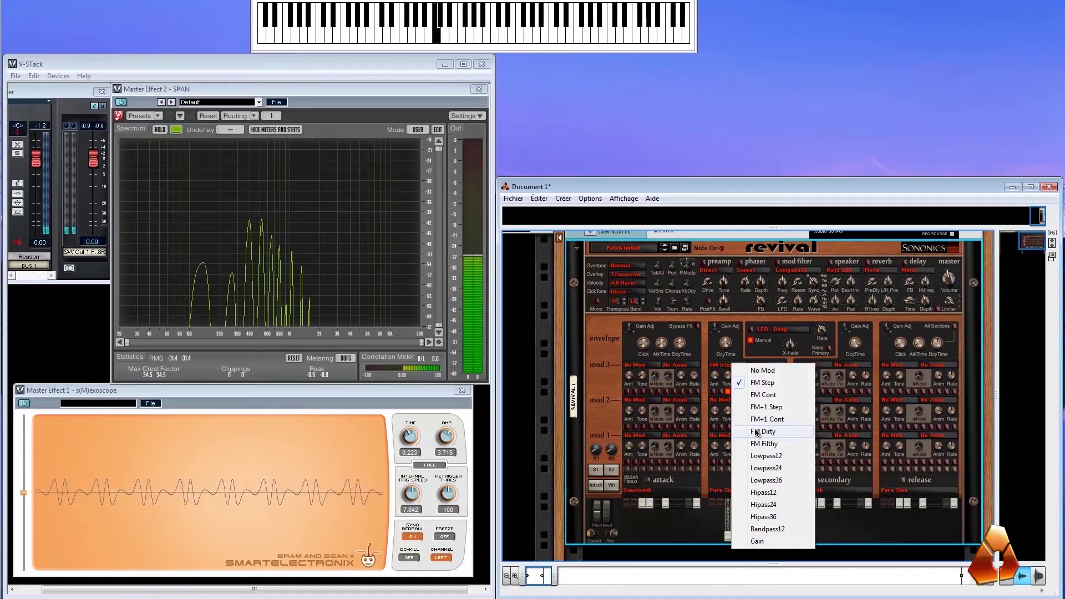
{"action": "left_click", "coordinate": [758, 434]}
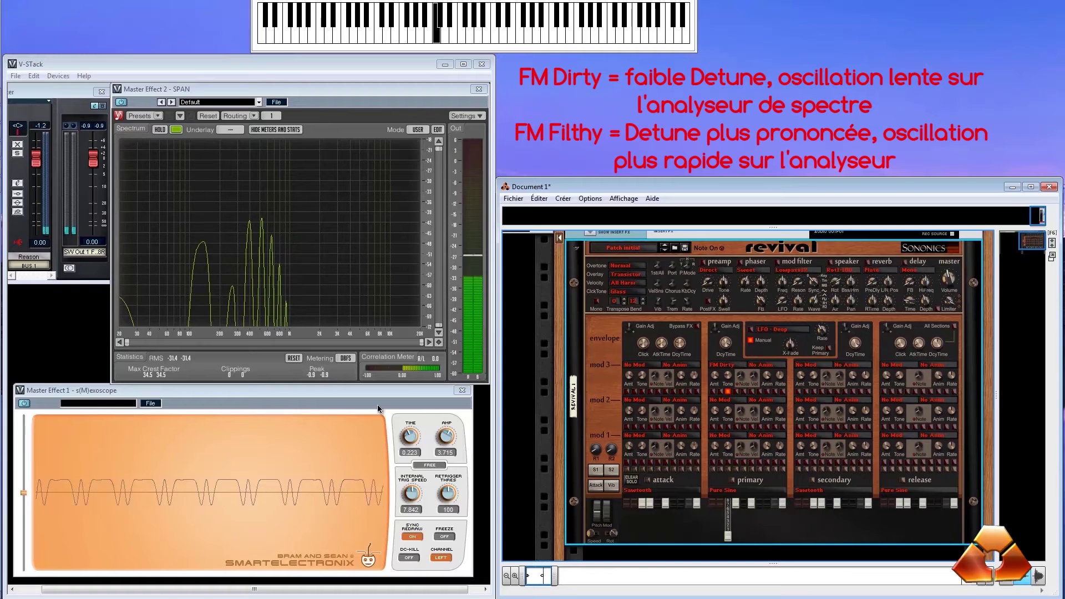
{"action": "left_click", "coordinate": [727, 365]}
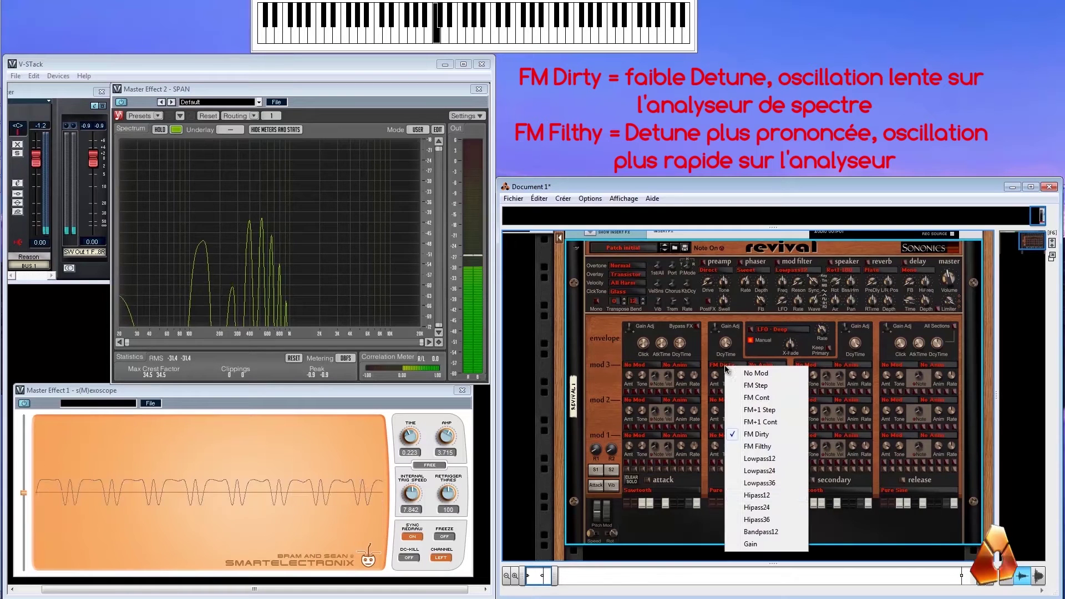
{"action": "left_click", "coordinate": [758, 447]}
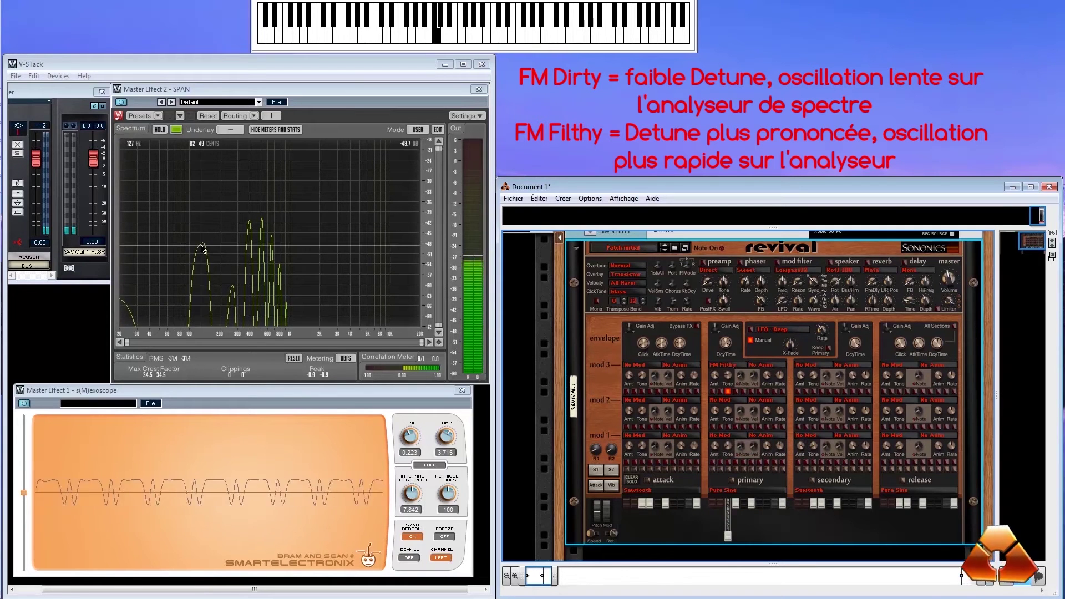
{"action": "left_click", "coordinate": [743, 364]}
{"action": "left_click", "coordinate": [765, 391]}
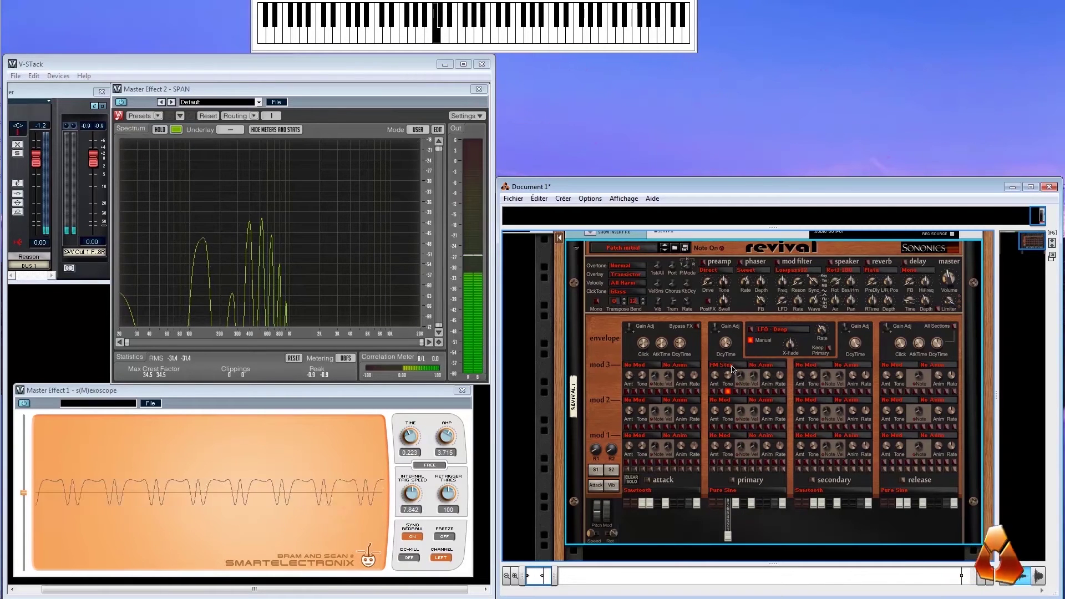
Step: Compare FM Cont with FM+1 Cont on the primary Mod 3, and reset the modifier to No Mod
{"action": "left_click", "coordinate": [734, 368]}
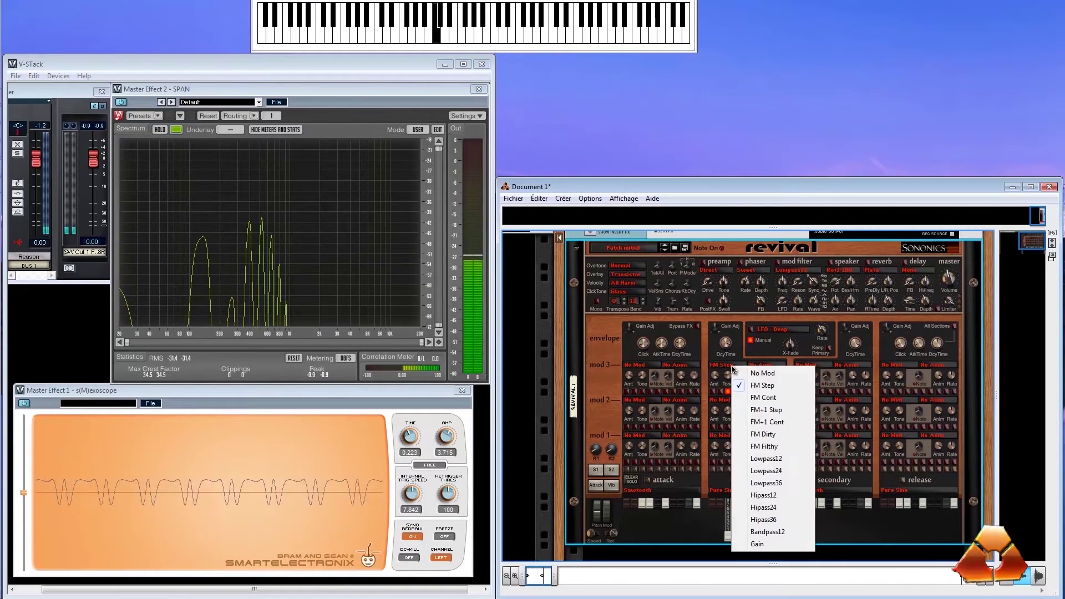
{"action": "left_click", "coordinate": [746, 398]}
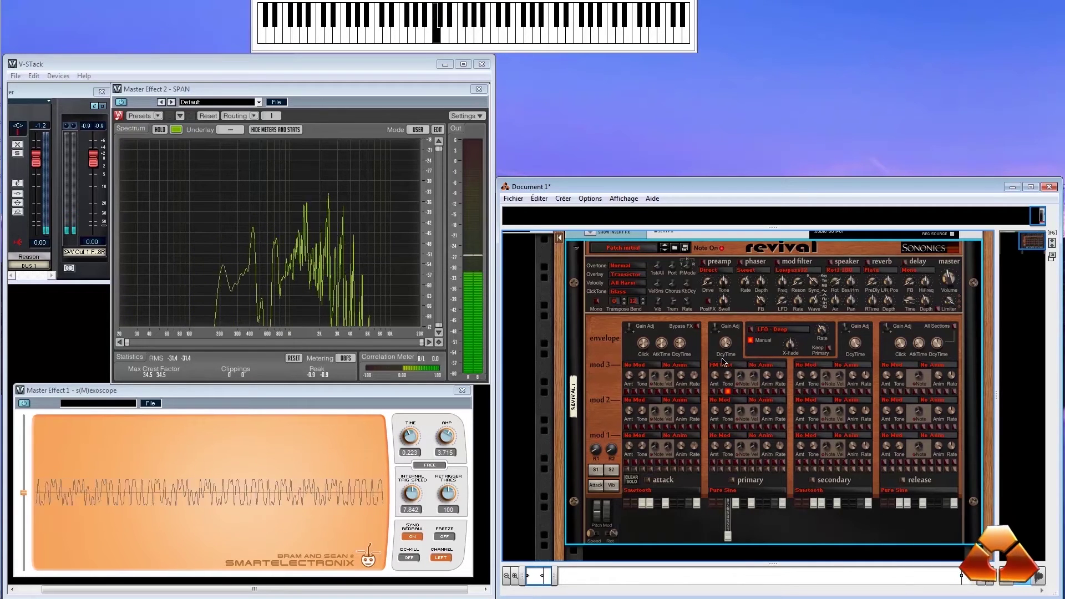
{"action": "left_click", "coordinate": [733, 369]}
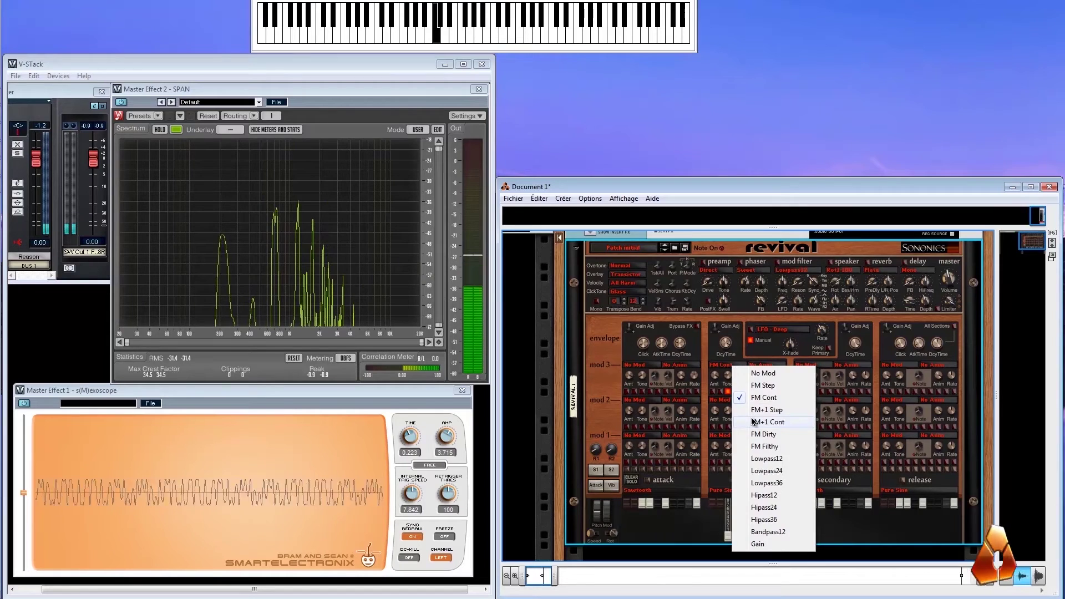
{"action": "left_click", "coordinate": [752, 420]}
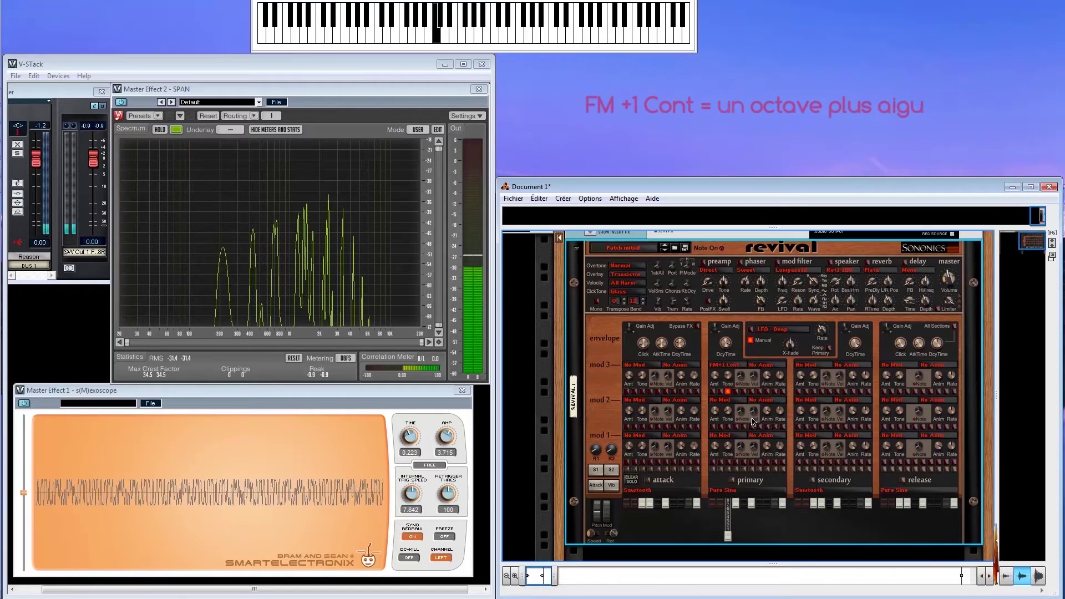
{"action": "left_click", "coordinate": [725, 366]}
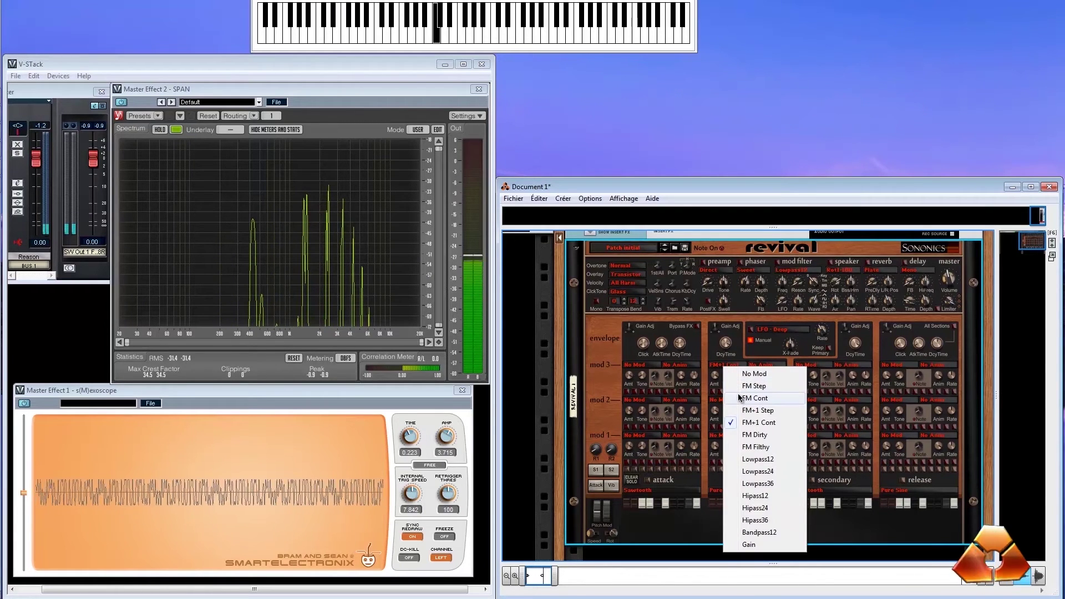
{"action": "left_click", "coordinate": [739, 398]}
{"action": "left_click", "coordinate": [725, 365]}
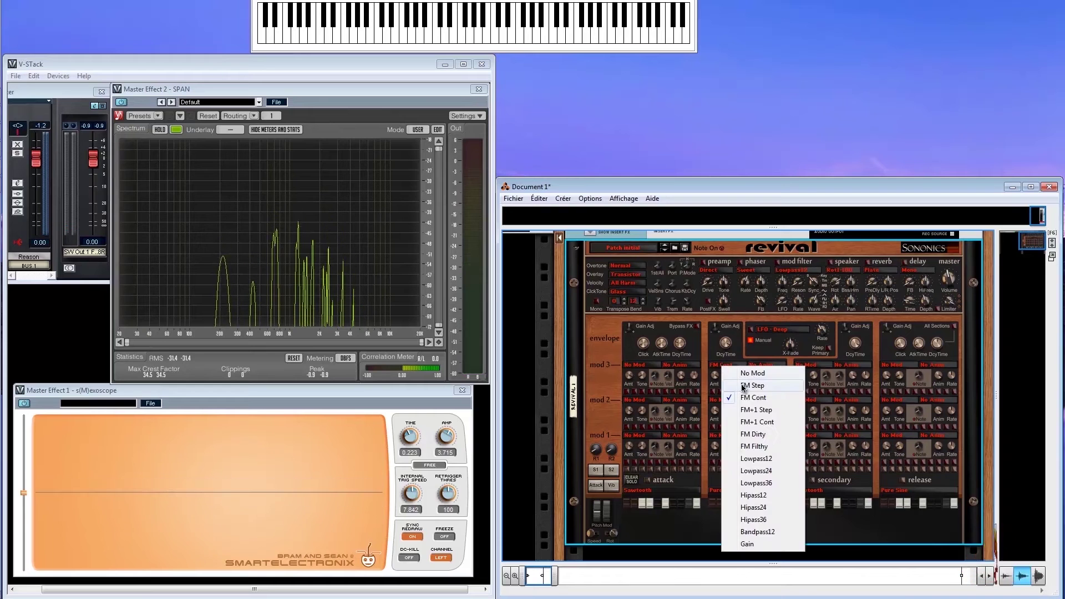
{"action": "left_click", "coordinate": [742, 378]}
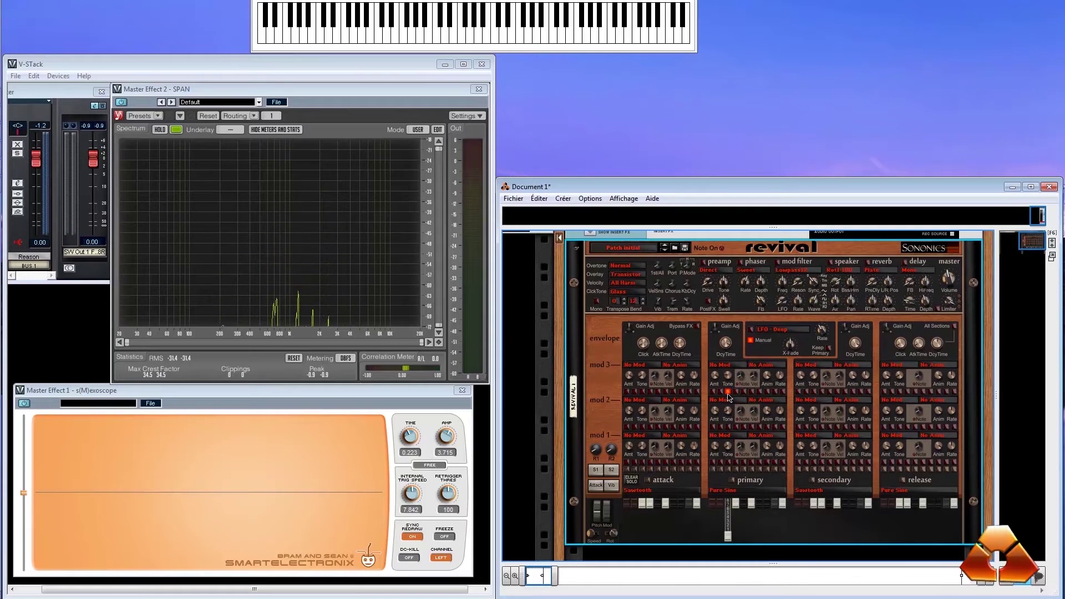
Step: Set the primary Mod 3 to Lowpass12 and sweep its Amount to hear the filter
{"action": "left_click", "coordinate": [727, 365]}
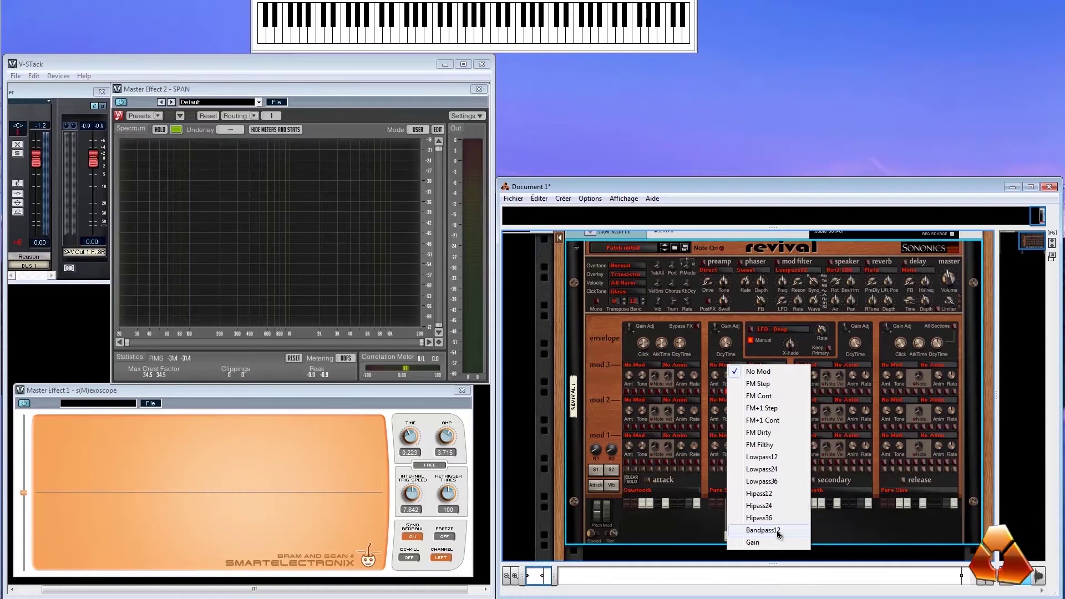
{"action": "left_click", "coordinate": [760, 457]}
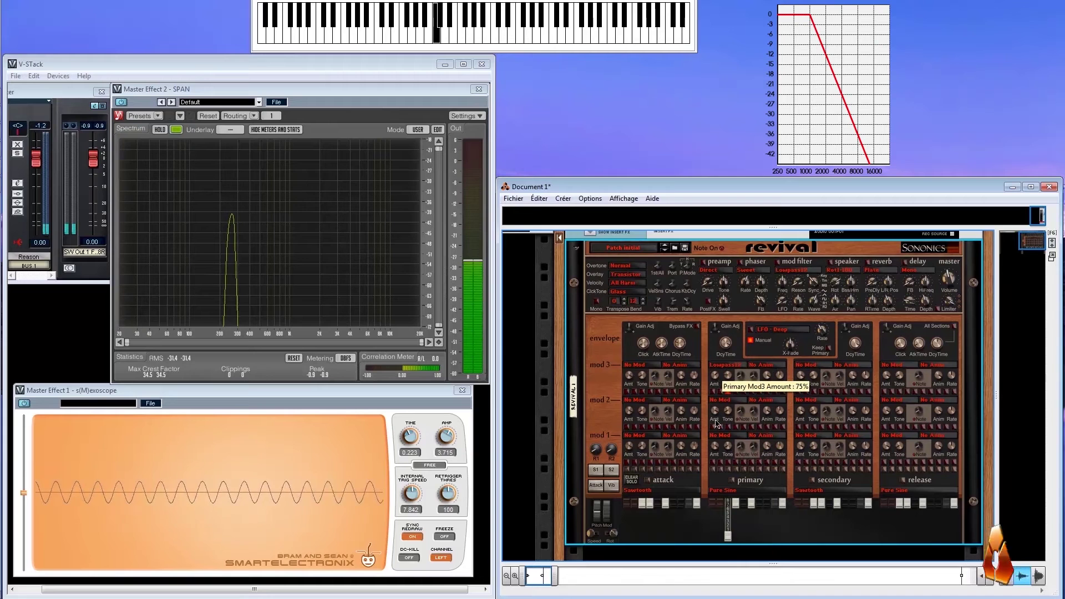
{"action": "left_click_drag", "start_coordinate": [720, 476], "coordinate": [734, 362]}
Step: Switch the primary Mod 3 to Lowpass24 and Lowpass36 in turn, sweeping its Amount down to 4% and up to 86%
{"action": "left_click", "coordinate": [731, 365]}
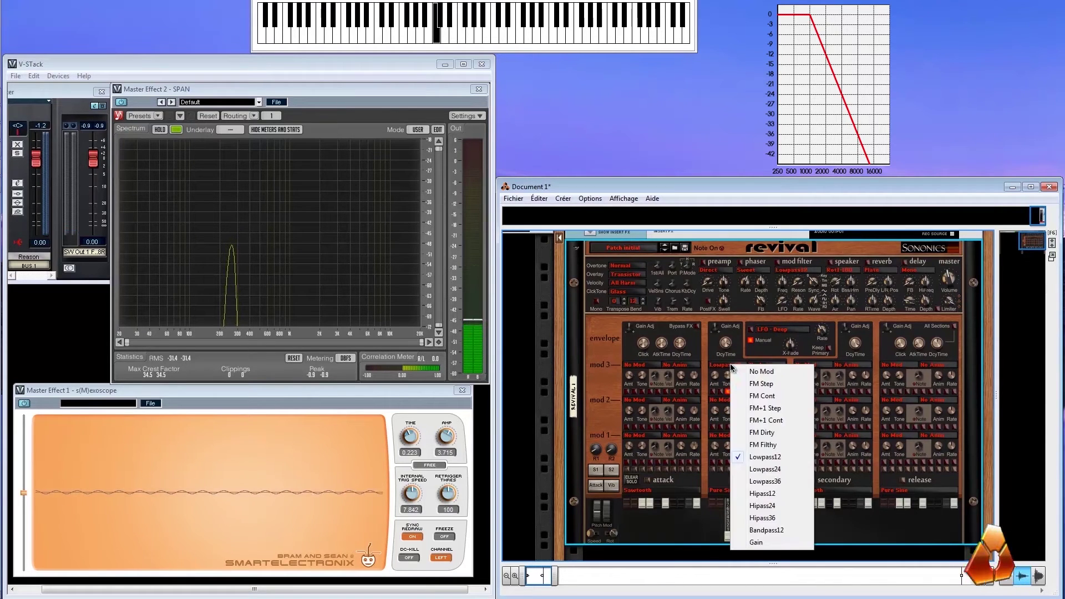
{"action": "left_click", "coordinate": [764, 469]}
{"action": "left_click", "coordinate": [734, 366]}
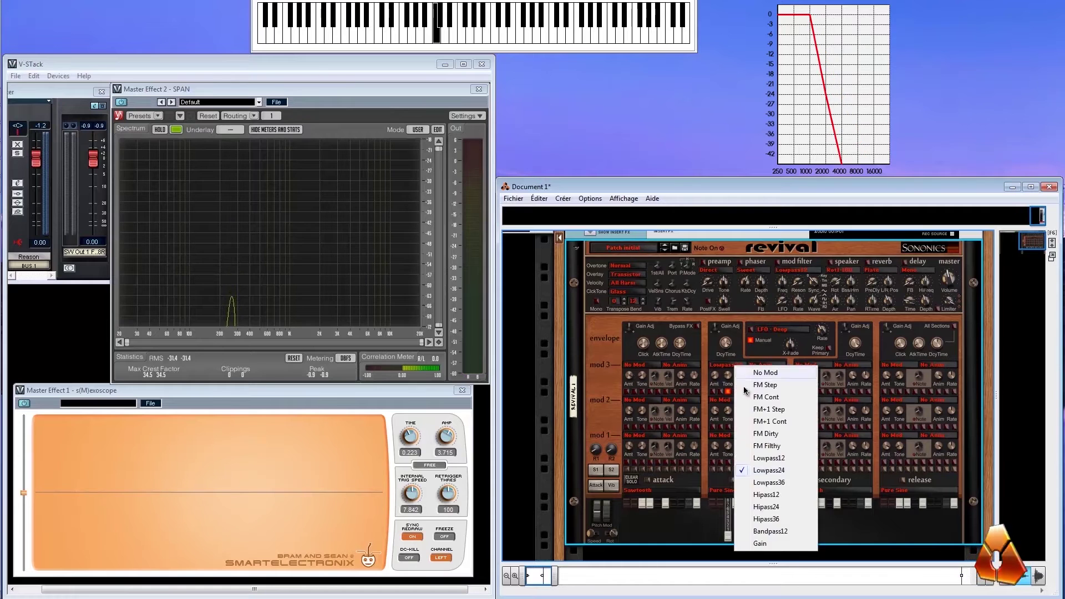
{"action": "left_click", "coordinate": [766, 482]}
{"action": "scroll", "coordinate": [717, 382], "scroll_direction": "down", "scroll_amount": 5}
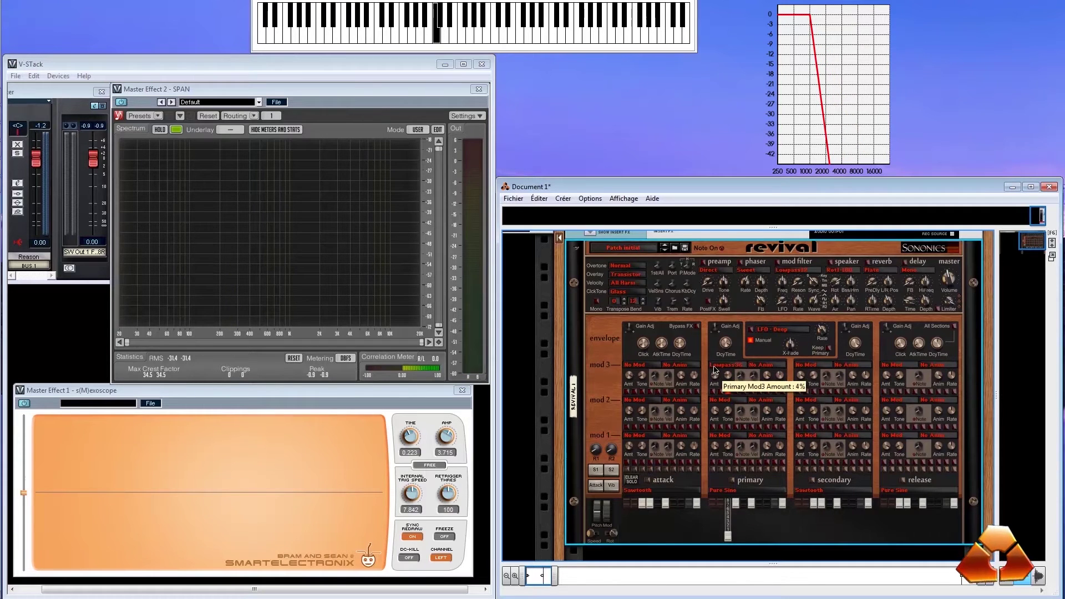
{"action": "left_click_drag", "start_coordinate": [715, 344], "coordinate": [718, 257]}
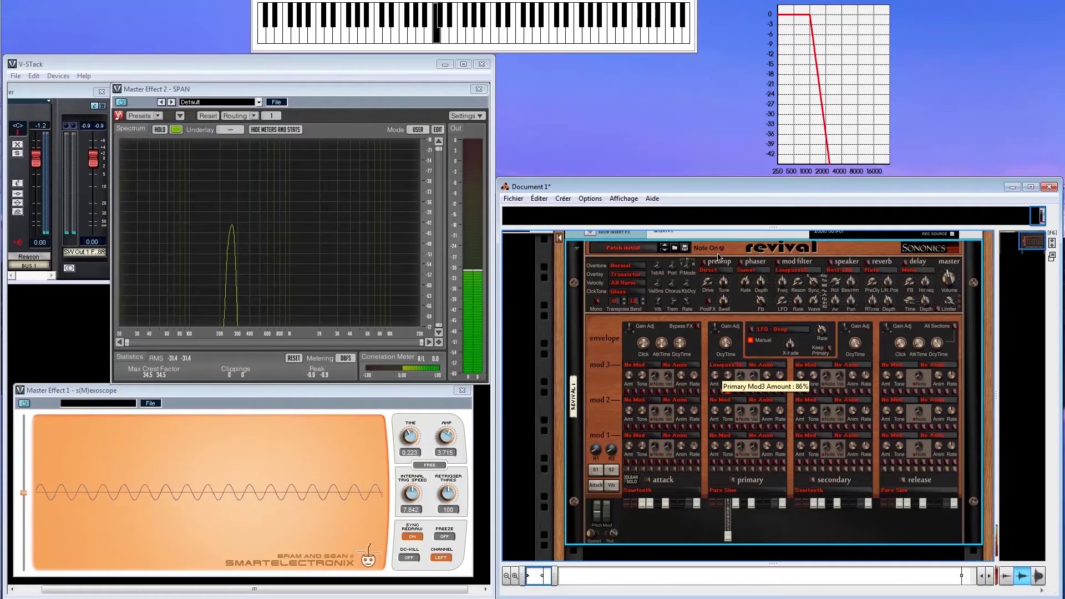
Step: Set the primary Mod 3 to Hipass12 and sweep its Amount, starting from 0%, to hear the filter
{"action": "left_click", "coordinate": [735, 366]}
{"action": "left_click", "coordinate": [769, 496]}
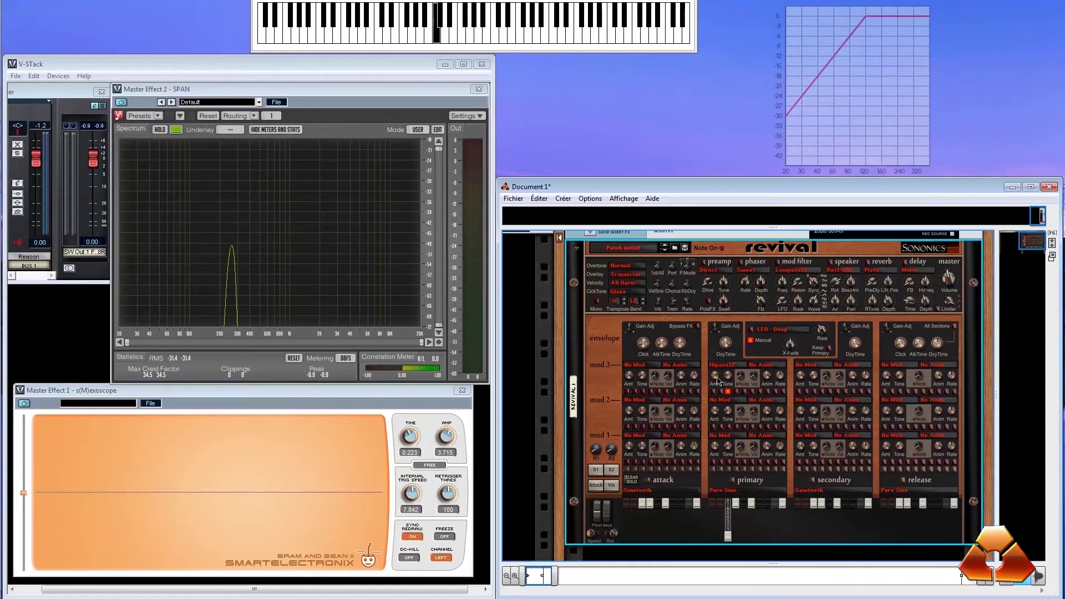
{"action": "scroll", "coordinate": [719, 382], "scroll_direction": "down", "scroll_amount": 10}
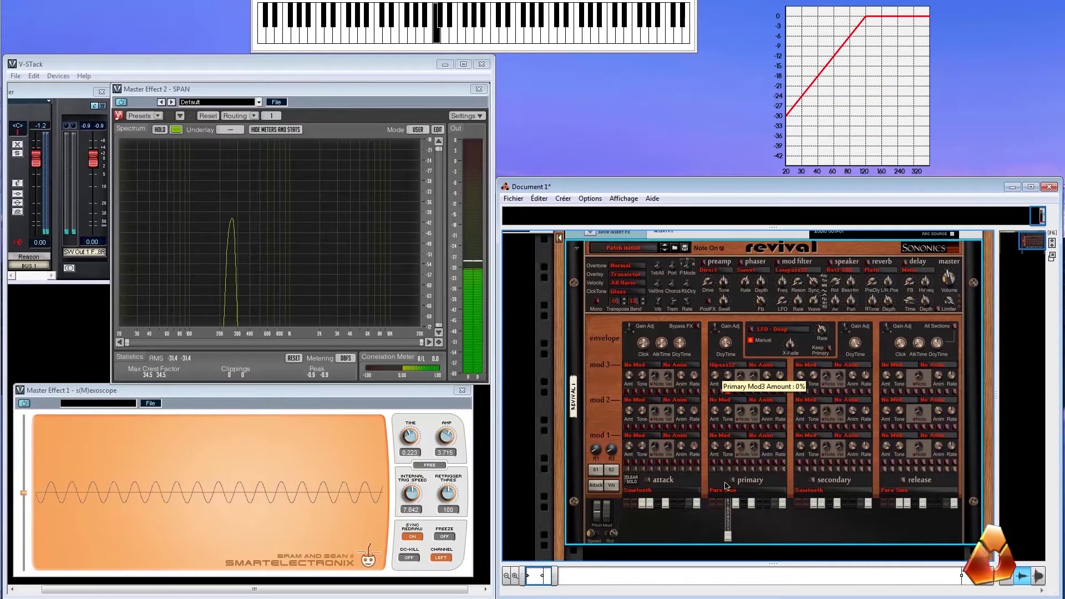
{"action": "left_click_drag", "start_coordinate": [726, 486], "coordinate": [723, 360]}
Step: Switch the primary Mod 3 to Hipass24 and Hipass36 in turn, sweeping its Amount on each
{"action": "left_click", "coordinate": [726, 363]}
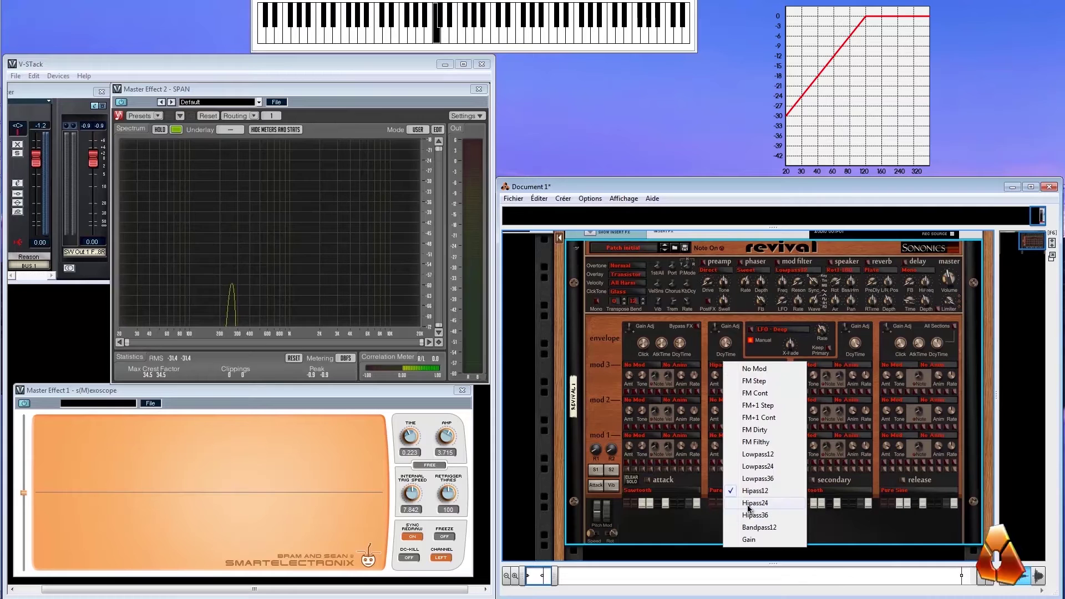
{"action": "left_click", "coordinate": [763, 511]}
{"action": "left_click_drag", "start_coordinate": [719, 383], "coordinate": [726, 533]}
{"action": "left_click", "coordinate": [724, 364]}
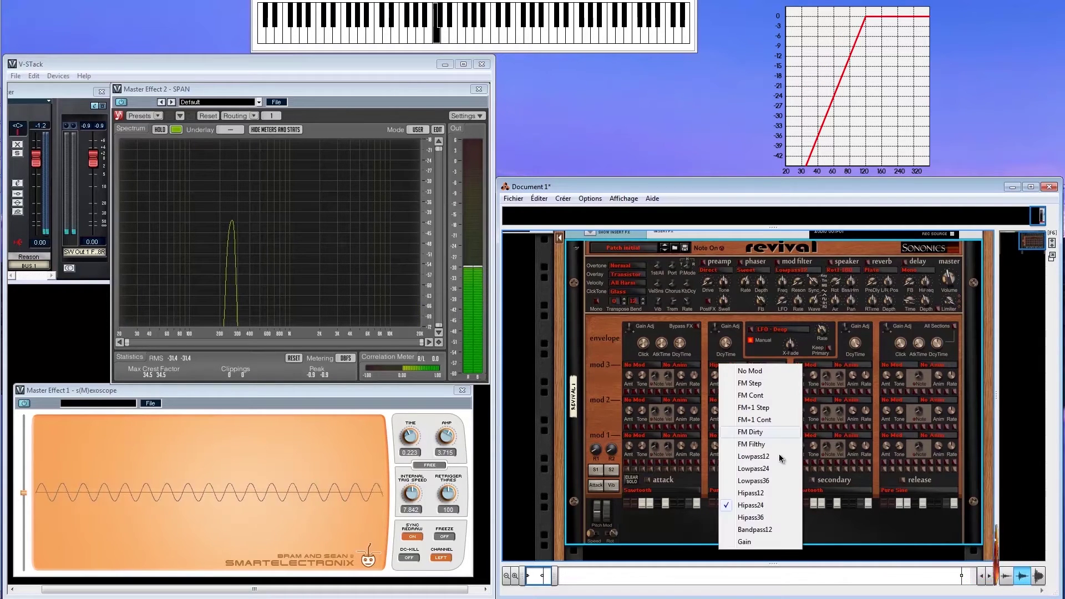
{"action": "left_click", "coordinate": [780, 517]}
{"action": "left_click_drag", "start_coordinate": [715, 378], "coordinate": [722, 358]}
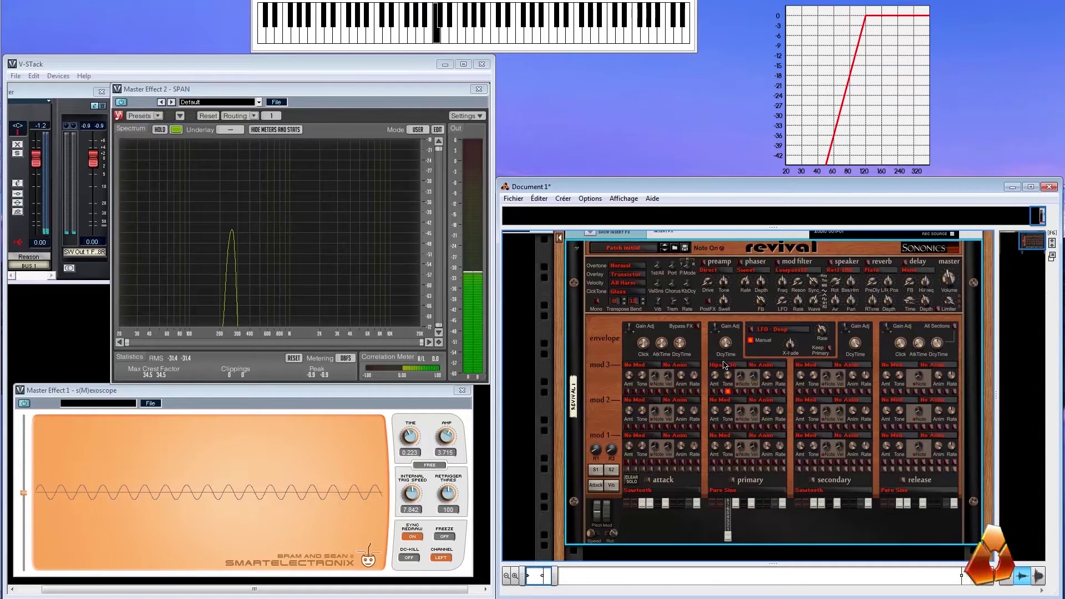
Step: Set the primary Mod 3 to Bandpass12 and sweep its Amount to hear the band-pass filter
{"action": "left_click", "coordinate": [723, 364]}
{"action": "left_click", "coordinate": [767, 530]}
{"action": "left_click_drag", "start_coordinate": [715, 381], "coordinate": [745, 453]}
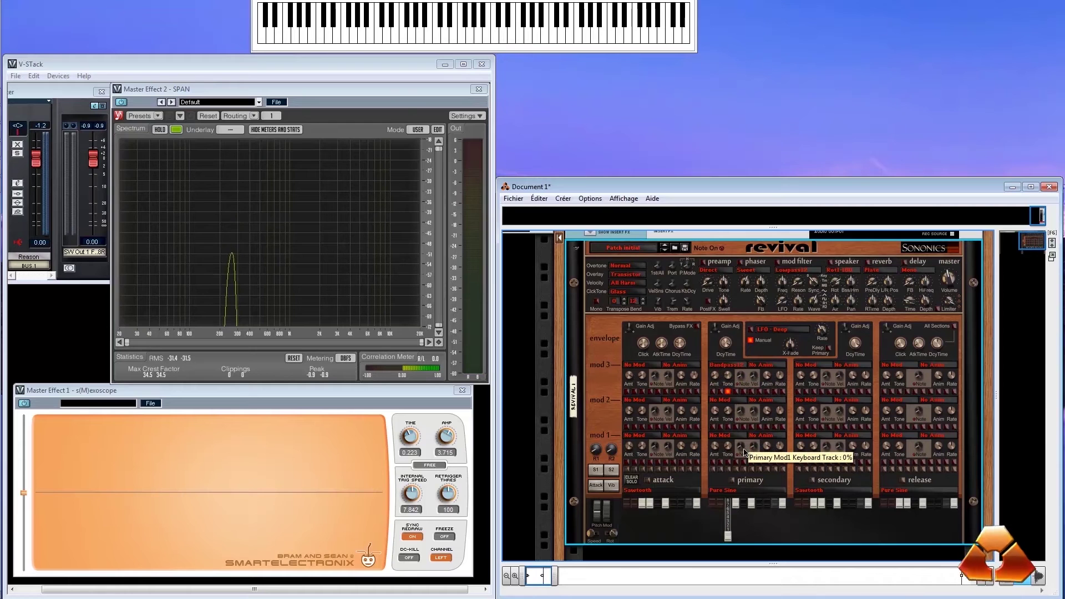
Step: Set the primary Mod 3 to Gain and raise its Amount to 100%
{"action": "left_click", "coordinate": [726, 365]}
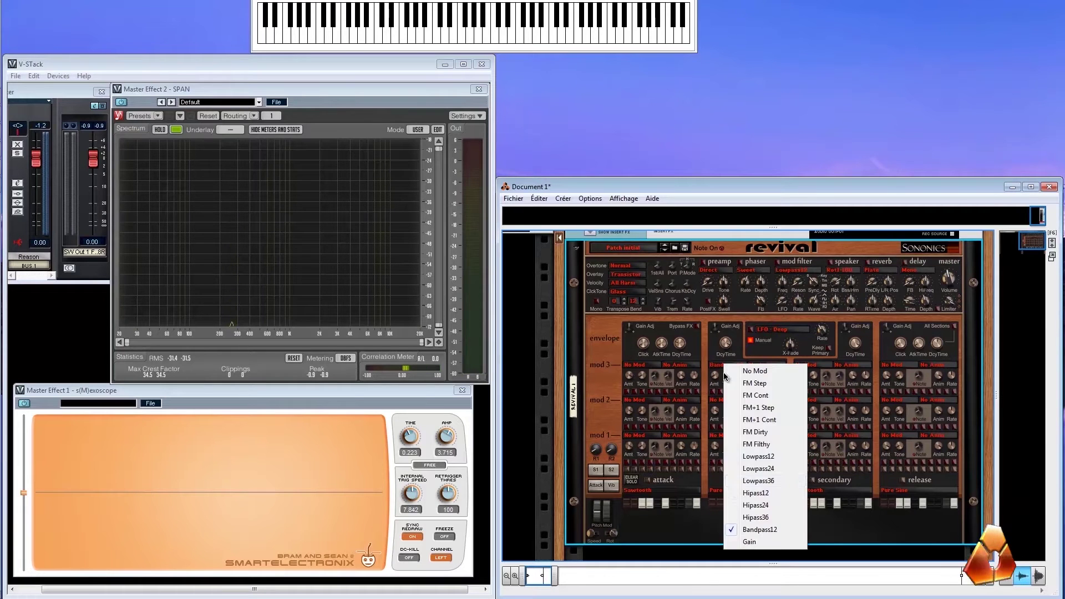
{"action": "left_click", "coordinate": [746, 542]}
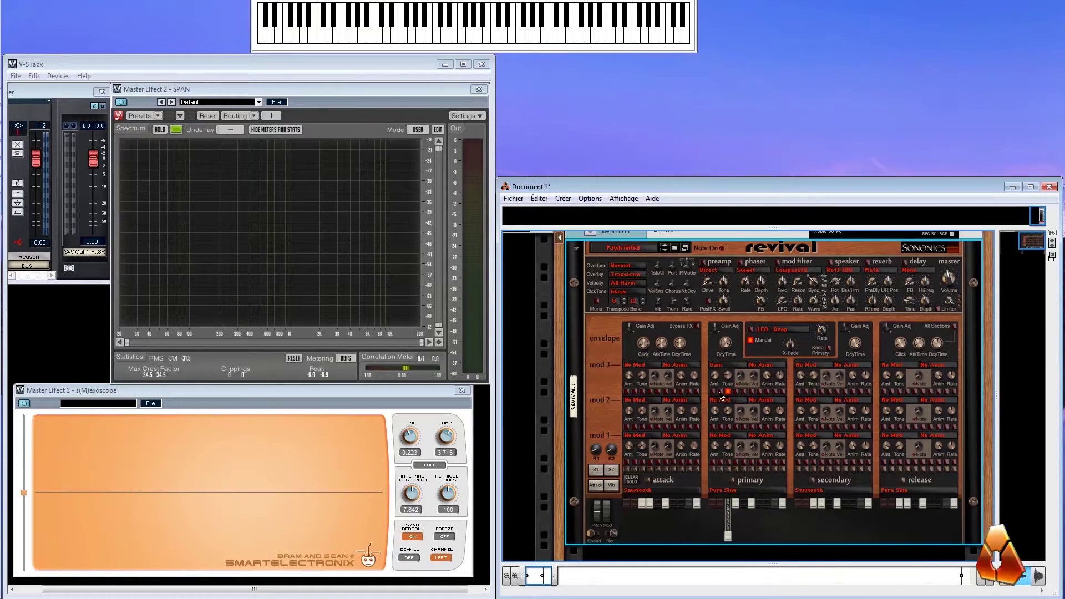
{"action": "left_click_drag", "start_coordinate": [715, 380], "coordinate": [718, 287]}
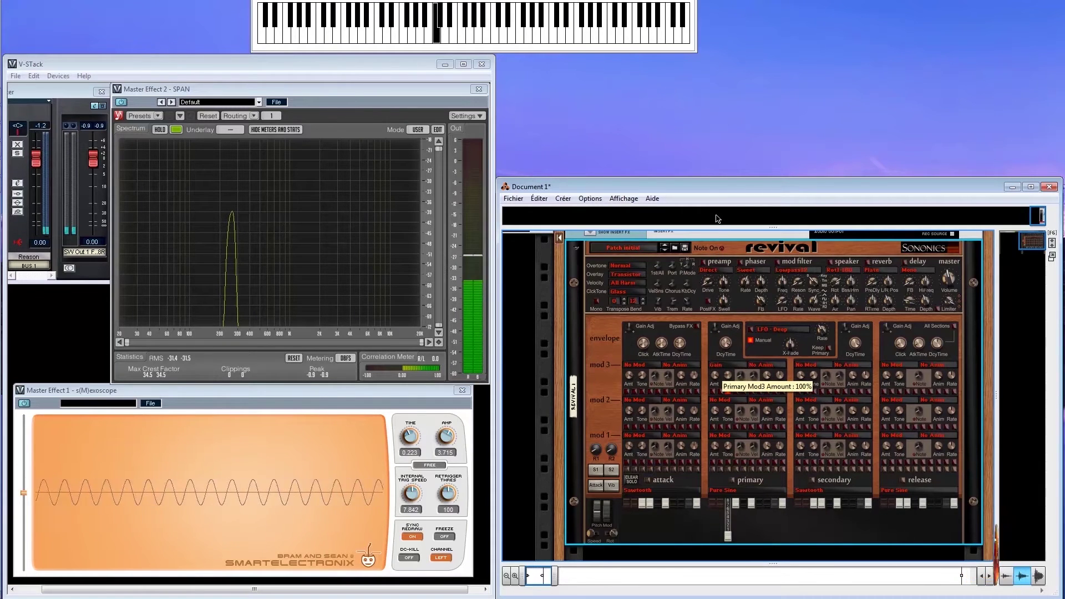
Step: Return the primary Mod 3 to No Mod and review its available modifiers and animations
{"action": "left_click", "coordinate": [780, 366]}
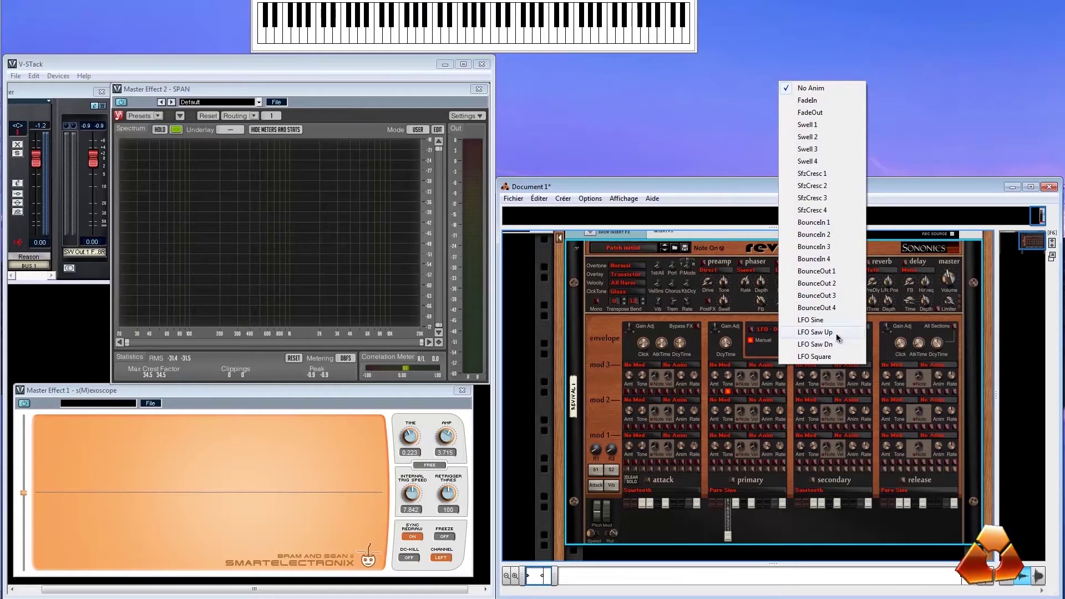
{"action": "left_click", "coordinate": [719, 367]}
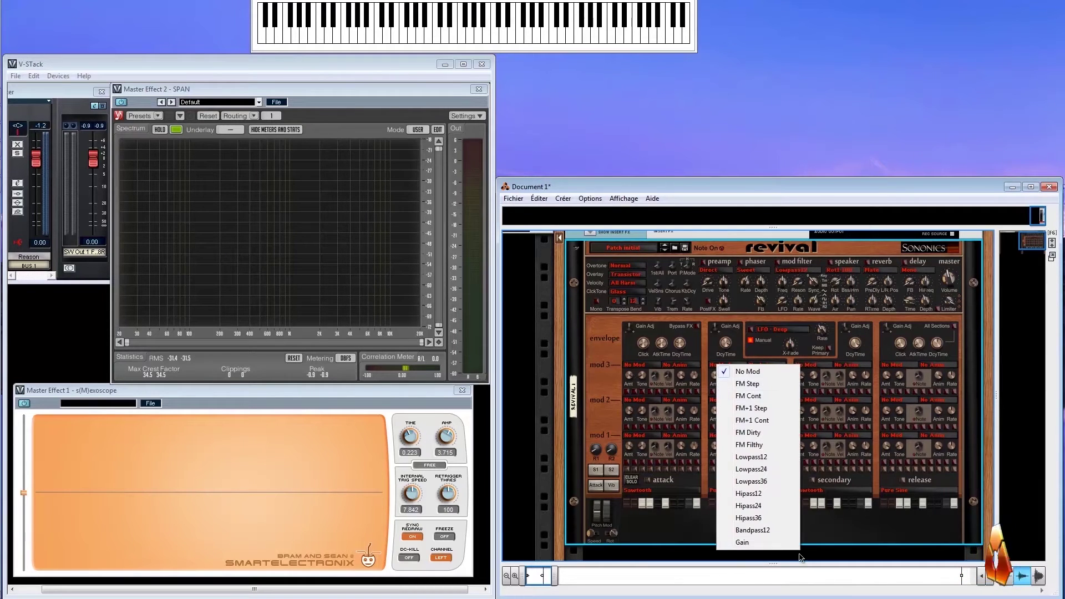
{"action": "left_click", "coordinate": [762, 365]}
{"action": "left_click", "coordinate": [719, 385]}
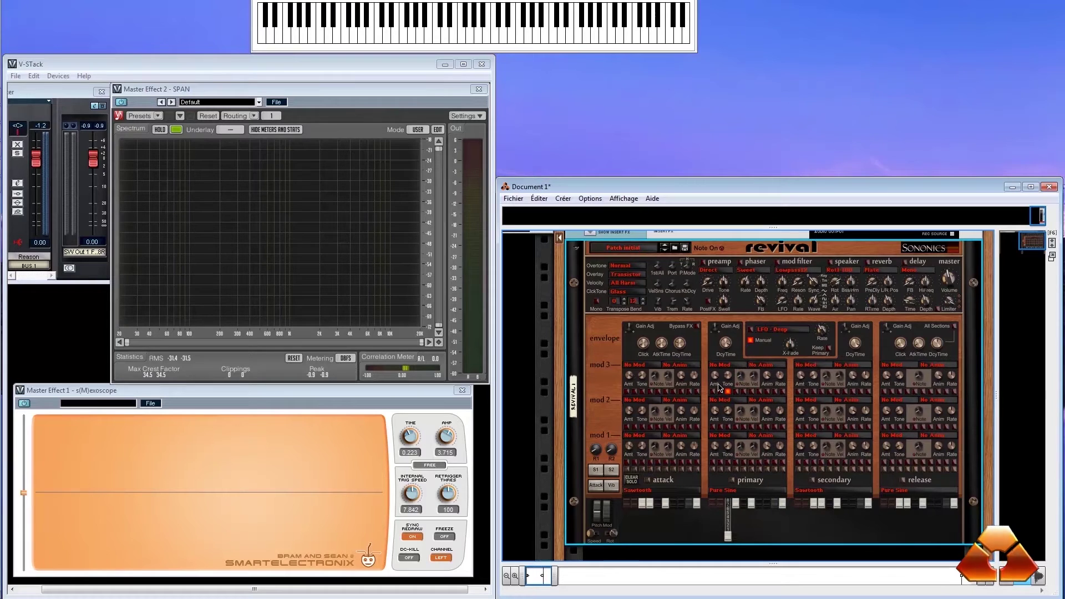
{"action": "left_click", "coordinate": [760, 369]}
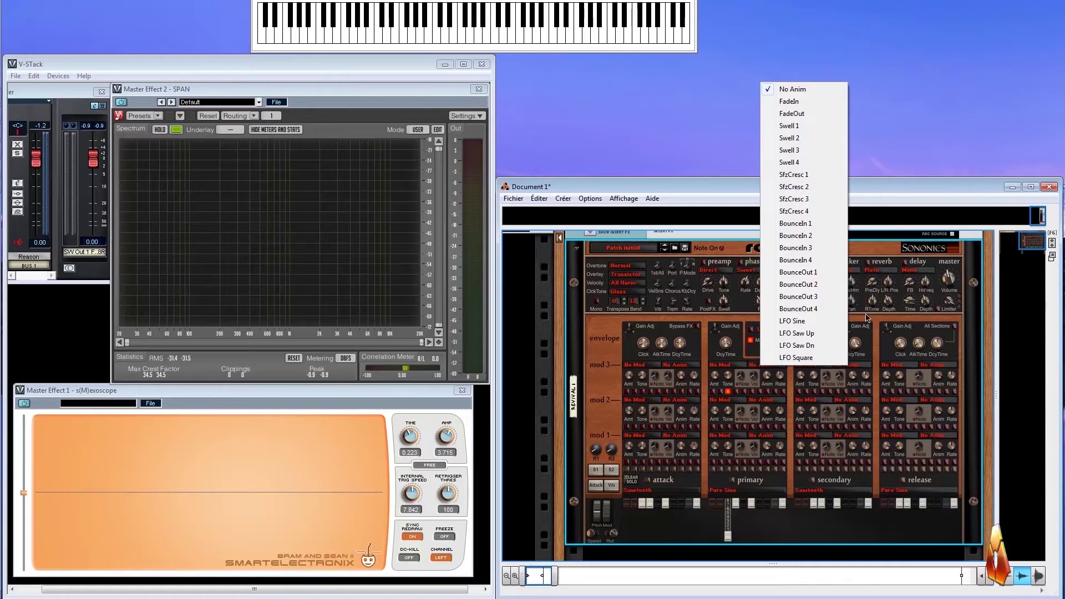
{"action": "left_click", "coordinate": [768, 392]}
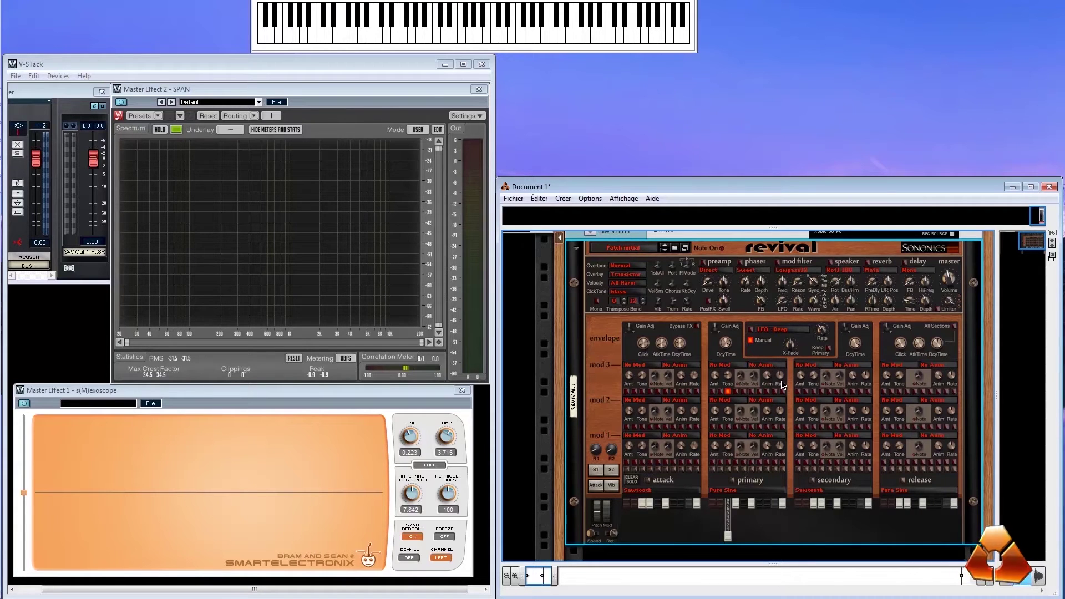
Step: Set the primary Mod 3 modifier to FM Cont and its animation to FadeIn
{"action": "left_click", "coordinate": [736, 366]}
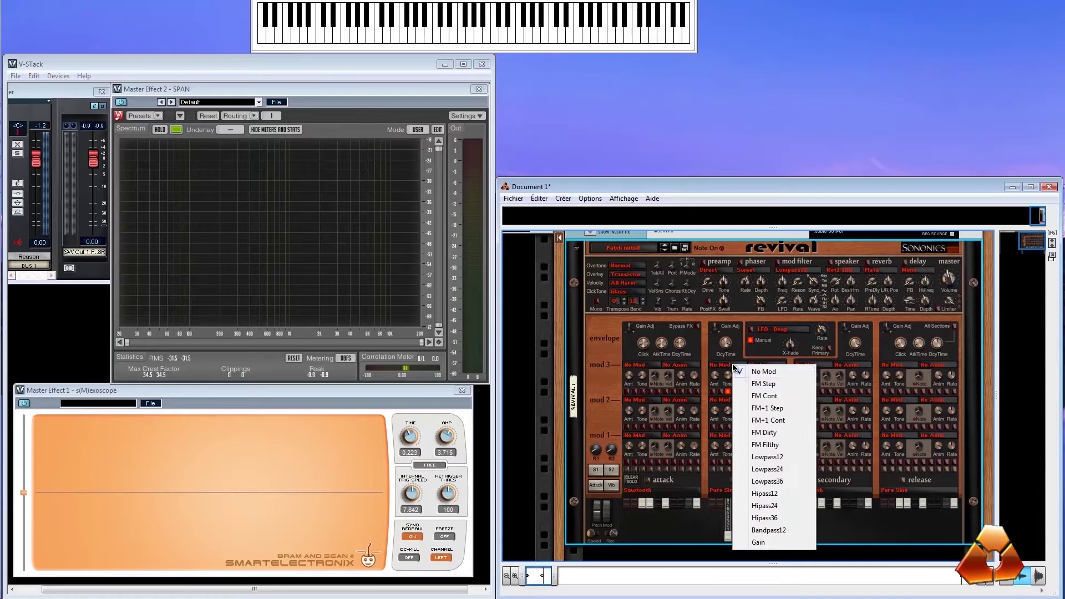
{"action": "left_click", "coordinate": [759, 392]}
{"action": "left_click", "coordinate": [767, 371]}
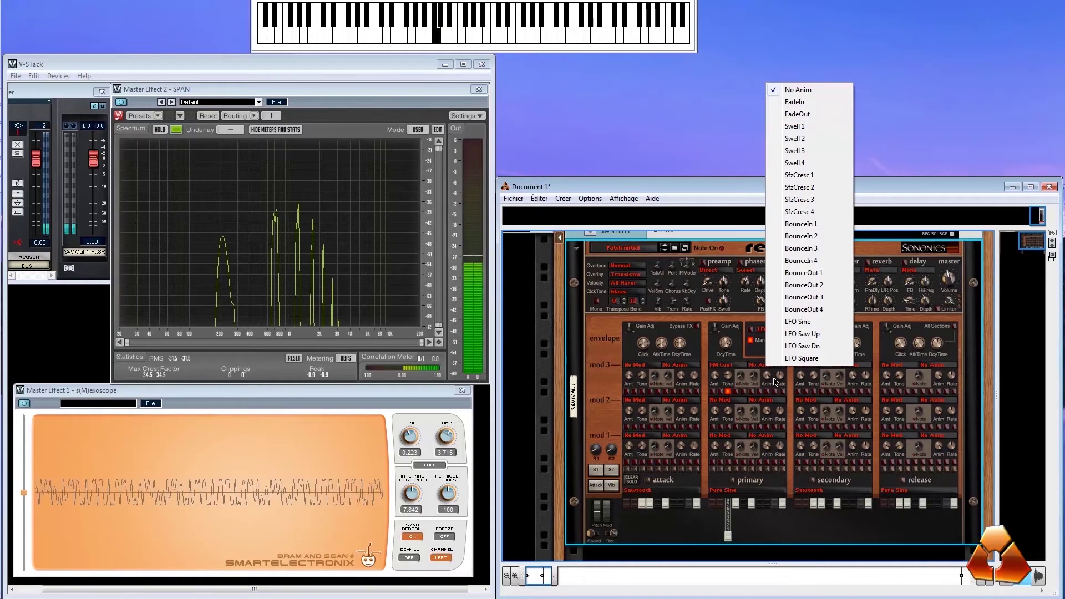
{"action": "left_click", "coordinate": [795, 102]}
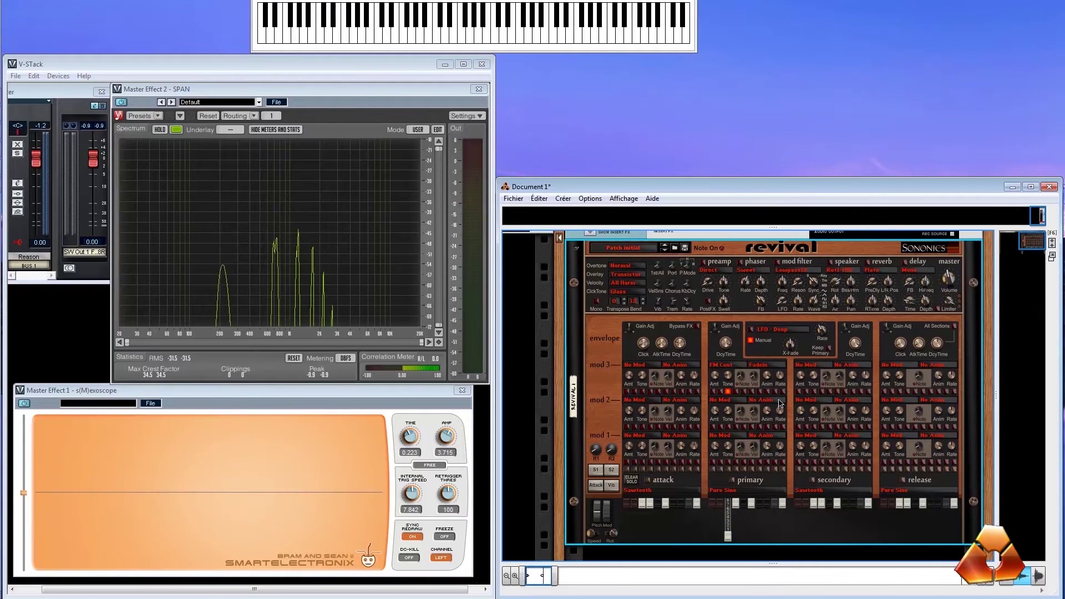
Step: Audition the FadeOut animation on the primary Mod 3, return it to FadeIn, and adjust its Animation Rate
{"action": "left_click", "coordinate": [775, 370]}
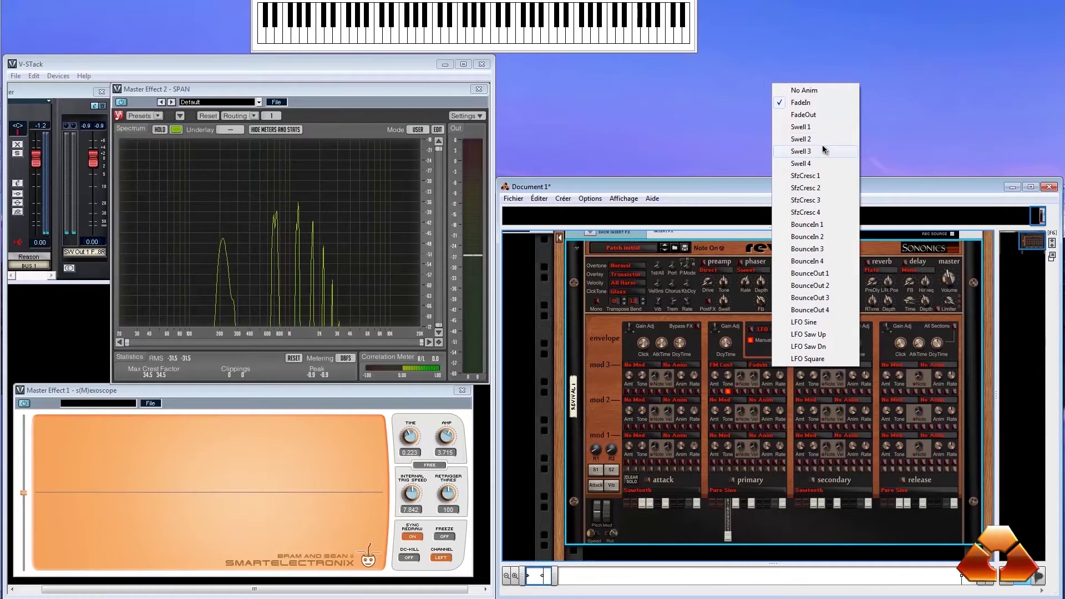
{"action": "left_click", "coordinate": [821, 119]}
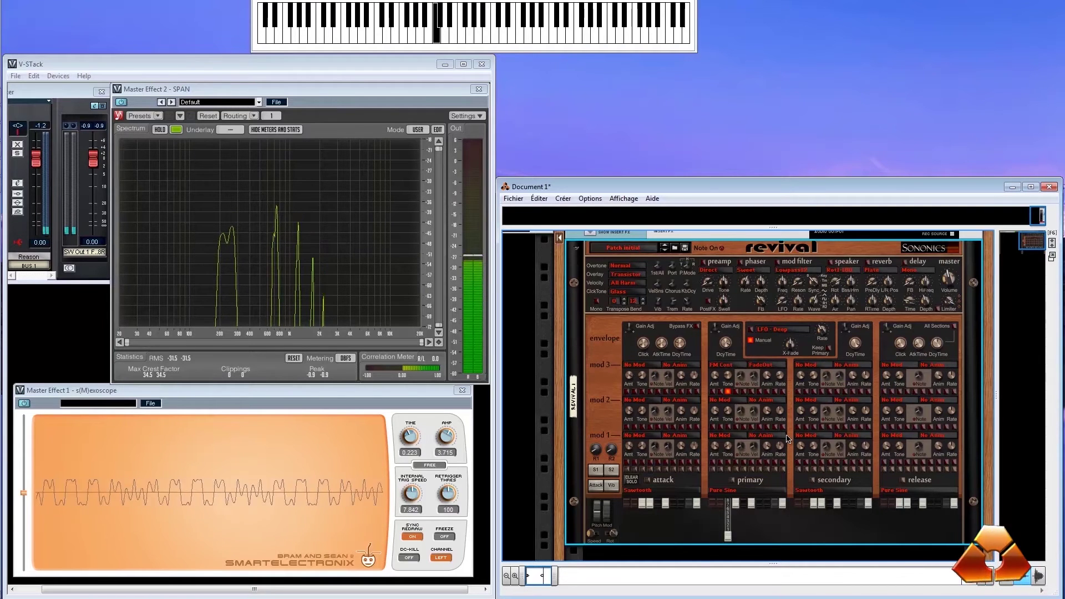
{"action": "left_click", "coordinate": [785, 370]}
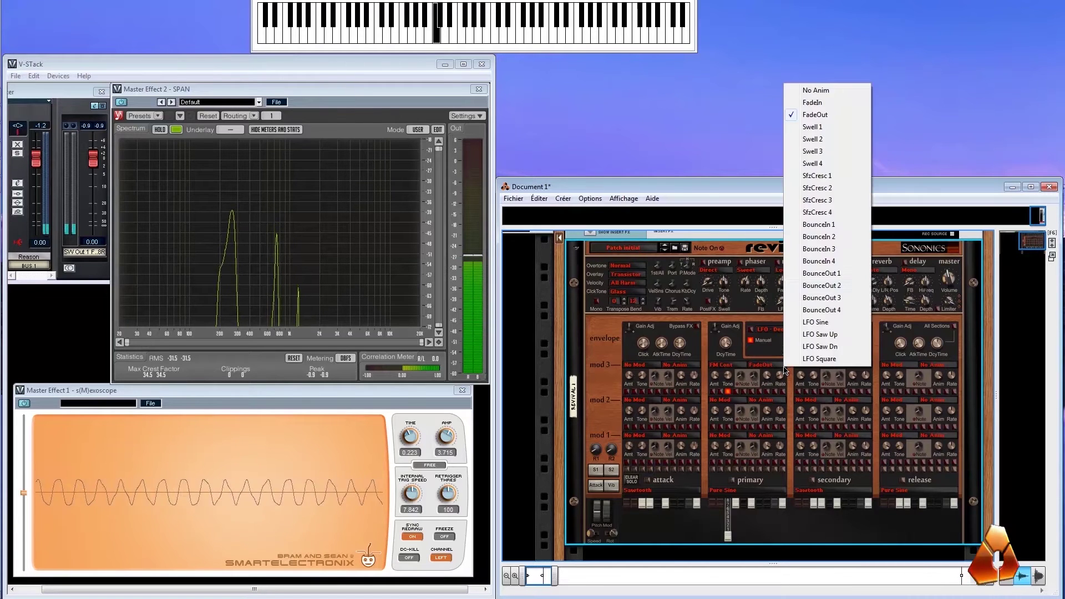
{"action": "left_click", "coordinate": [812, 102]}
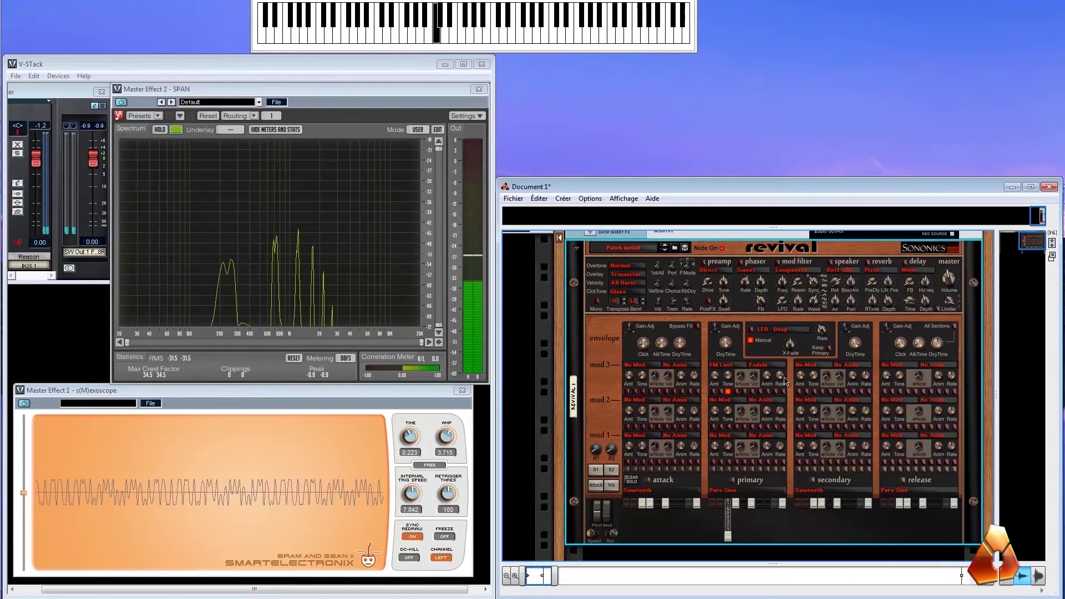
{"action": "left_click_drag", "start_coordinate": [786, 386], "coordinate": [783, 451]}
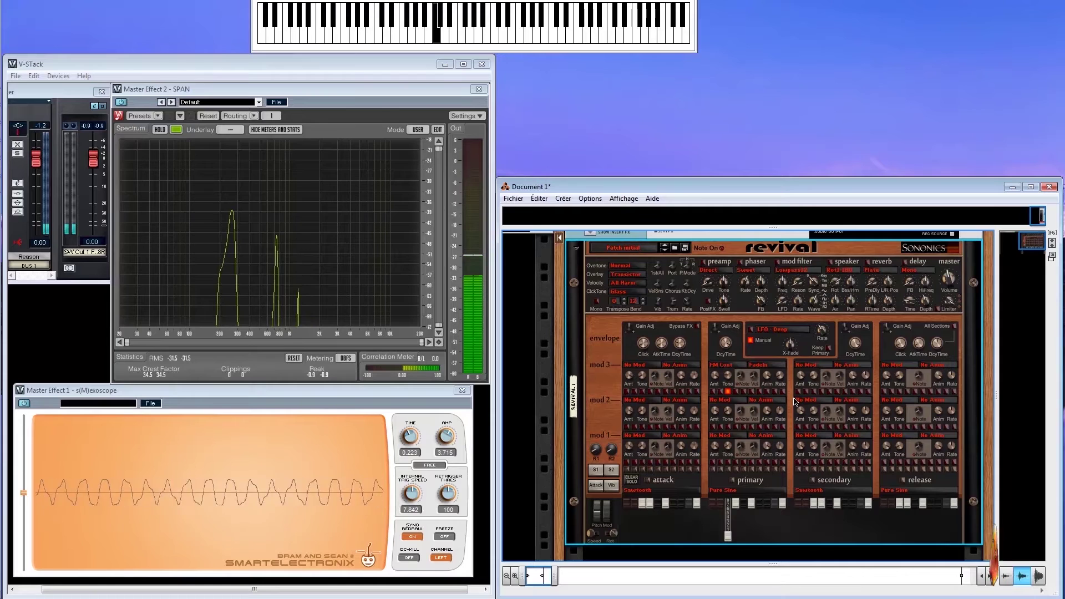
Step: Set the primary Mod 3 animation to Swell 1 and adjust its Animation Rate to 59%
{"action": "left_click", "coordinate": [778, 368]}
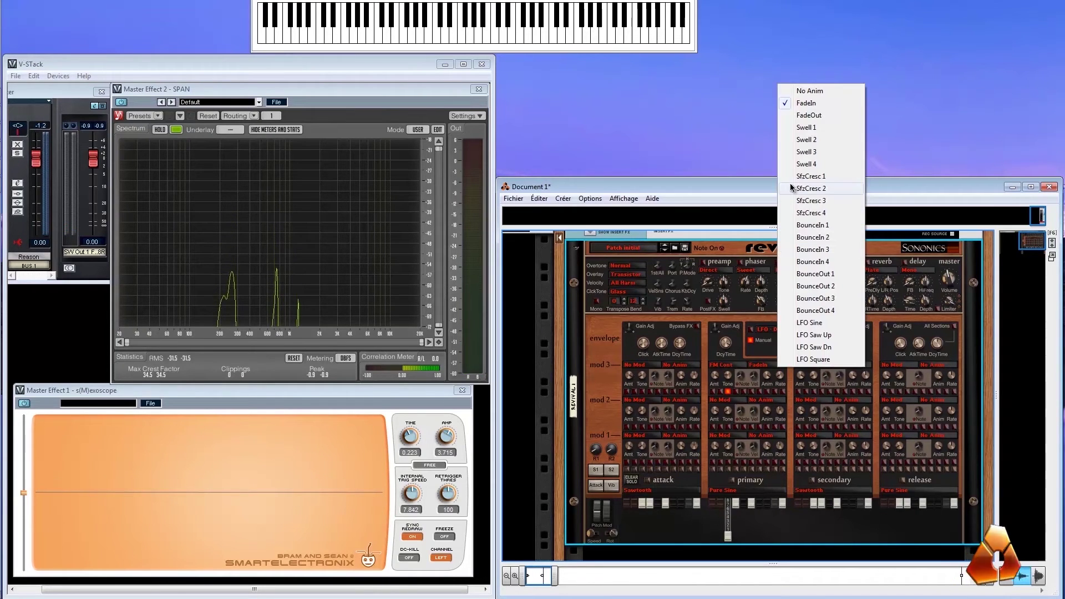
{"action": "left_click", "coordinate": [827, 129]}
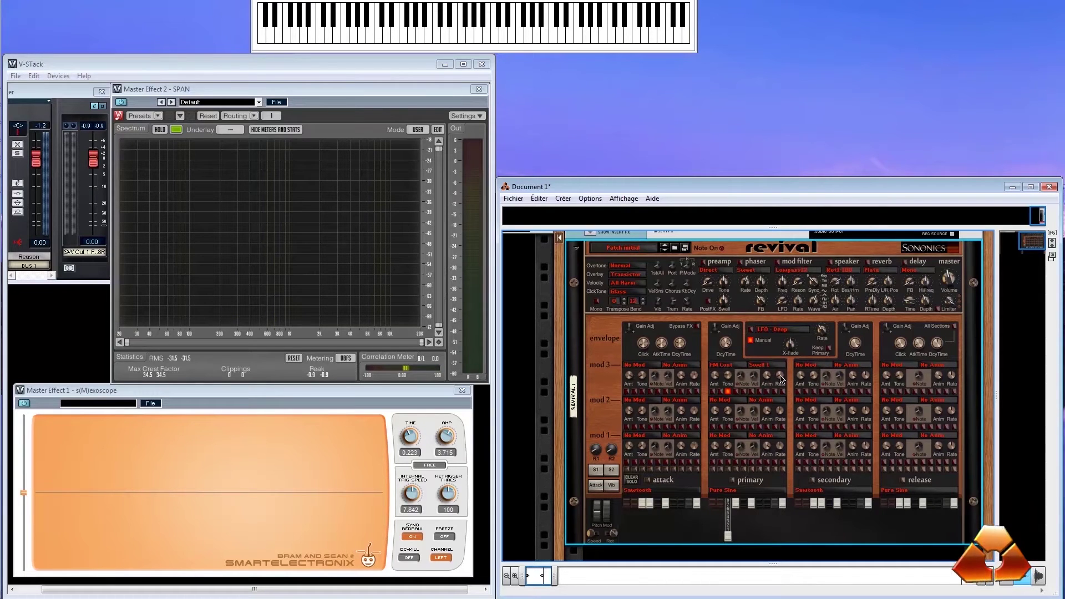
{"action": "left_click_drag", "start_coordinate": [780, 379], "coordinate": [779, 333]}
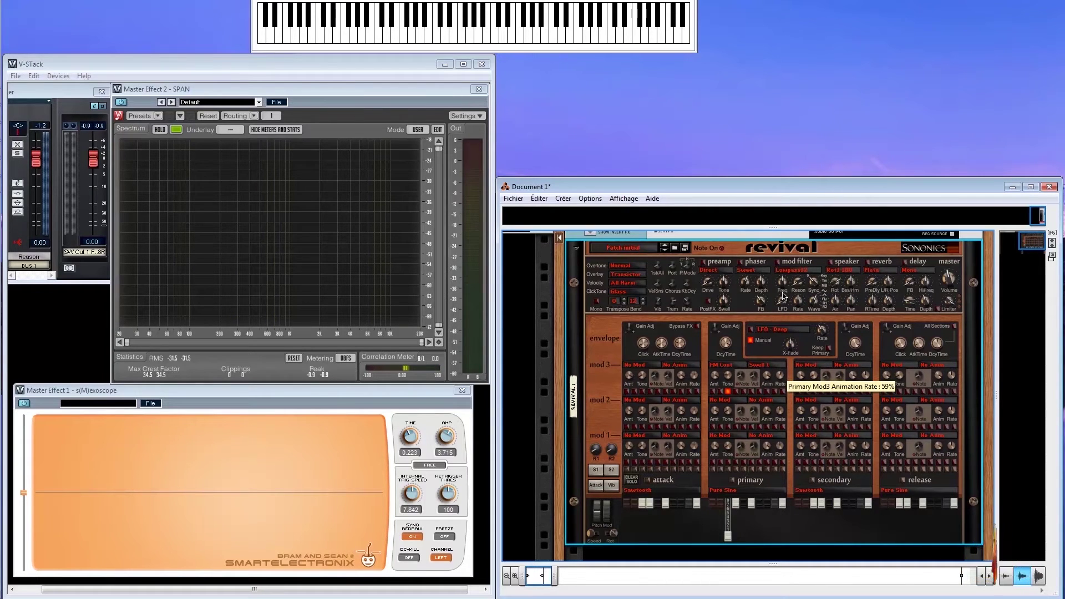
{"action": "left_click_drag", "start_coordinate": [783, 303], "coordinate": [782, 303]}
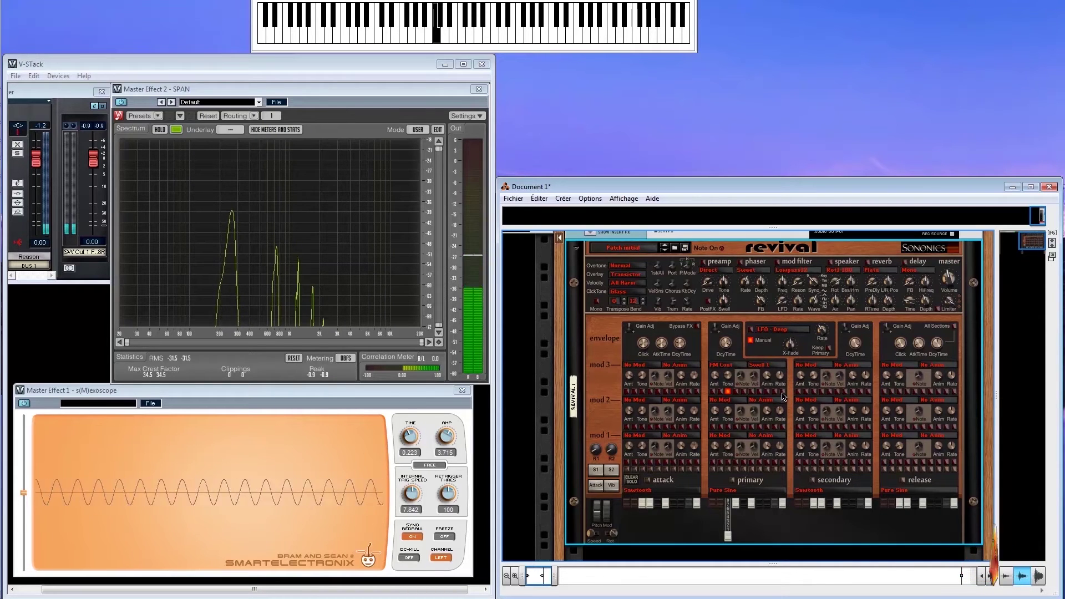
Step: Audition Swell 4 on the primary Mod 3 and switch its animation to SfzCresc 1
{"action": "left_click", "coordinate": [777, 364]}
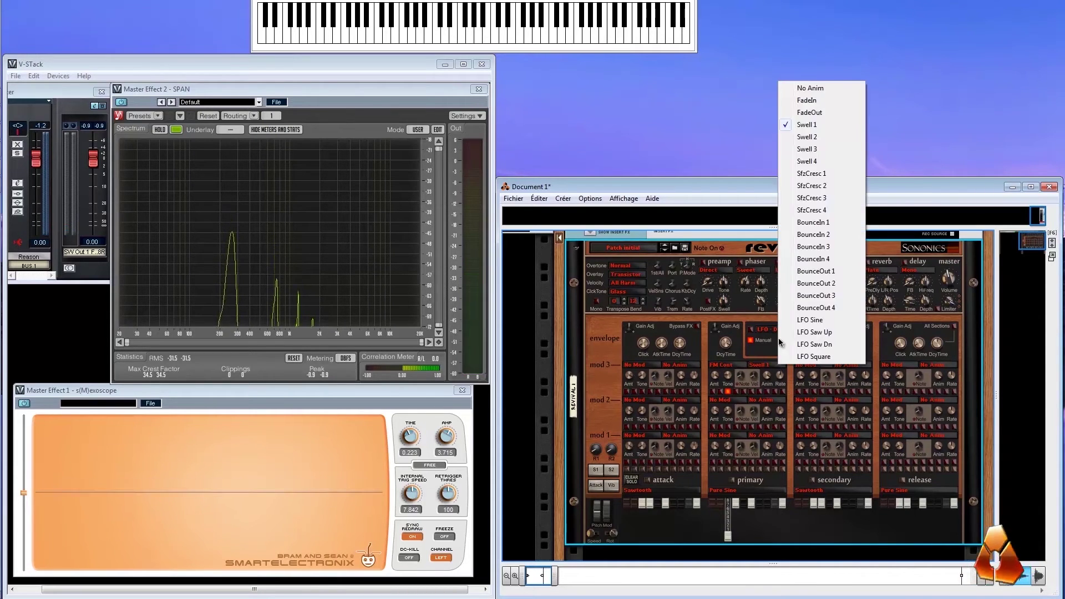
{"action": "left_click", "coordinate": [812, 164]}
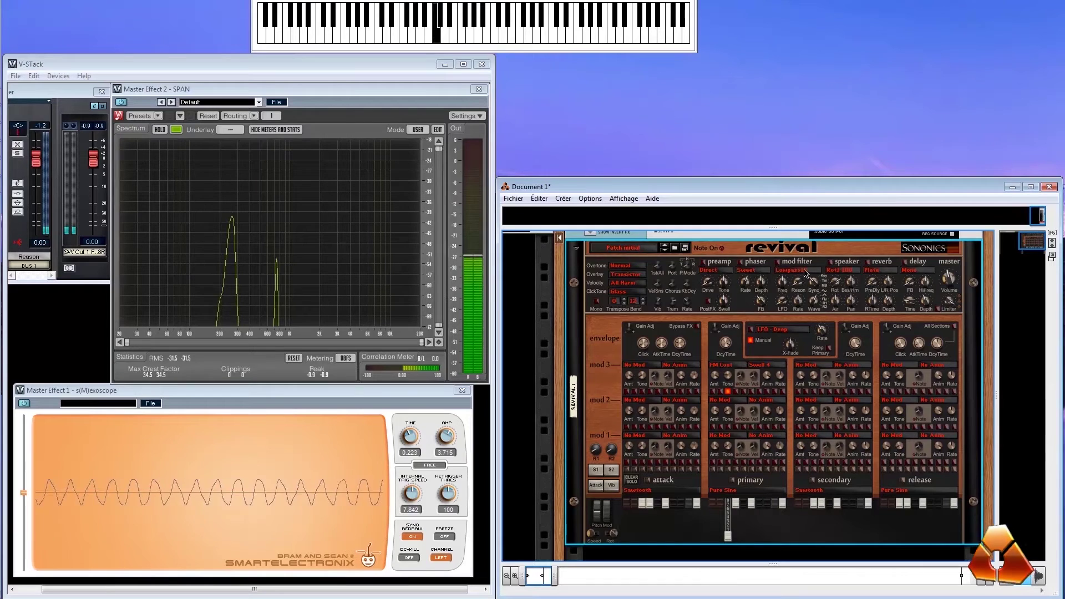
{"action": "left_click", "coordinate": [781, 365]}
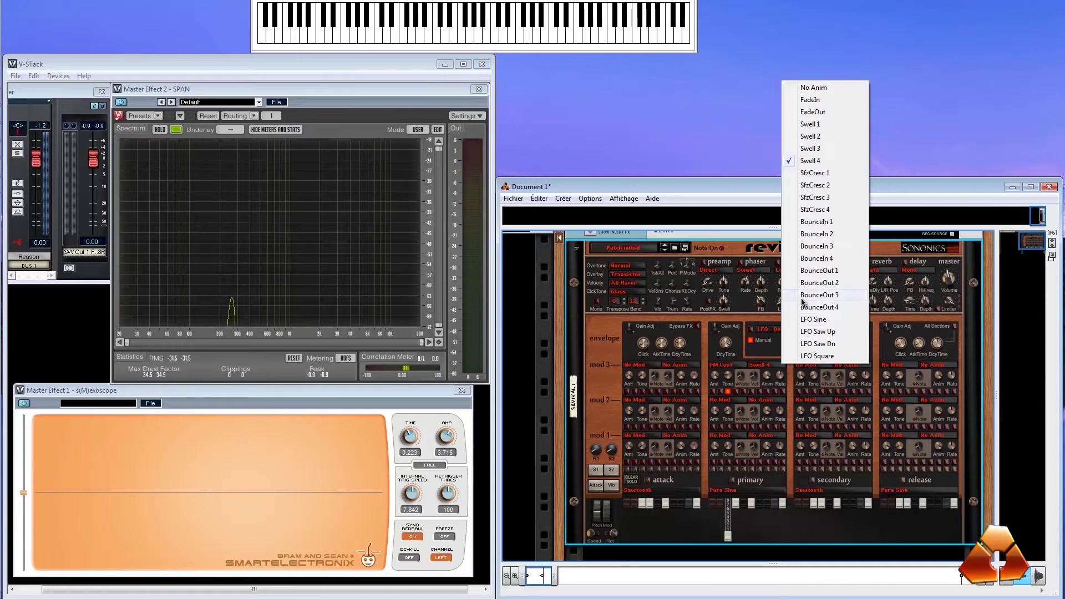
{"action": "left_click", "coordinate": [813, 174]}
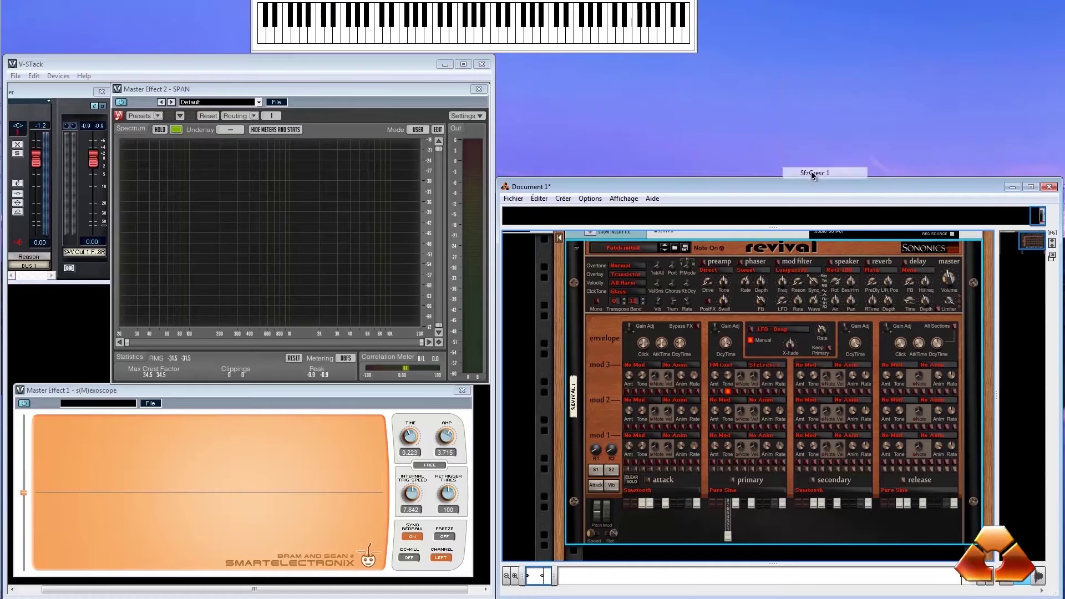
Step: Audition SfzCresc 1 on the primary Mod 3 and switch its animation to SfzCresc 4
{"action": "left_click", "coordinate": [782, 367]}
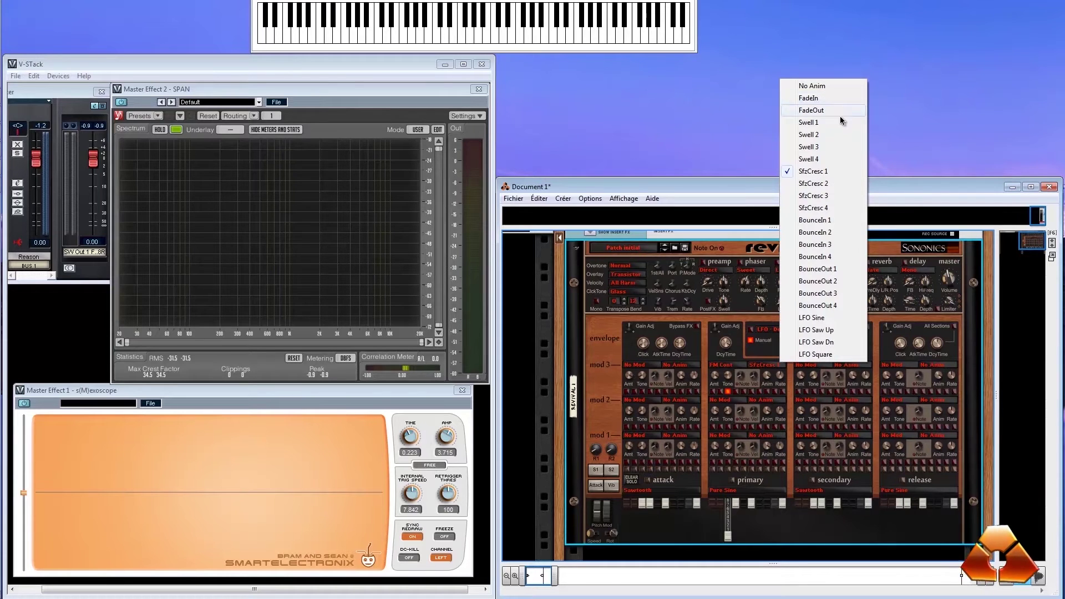
{"action": "left_click", "coordinate": [790, 387]}
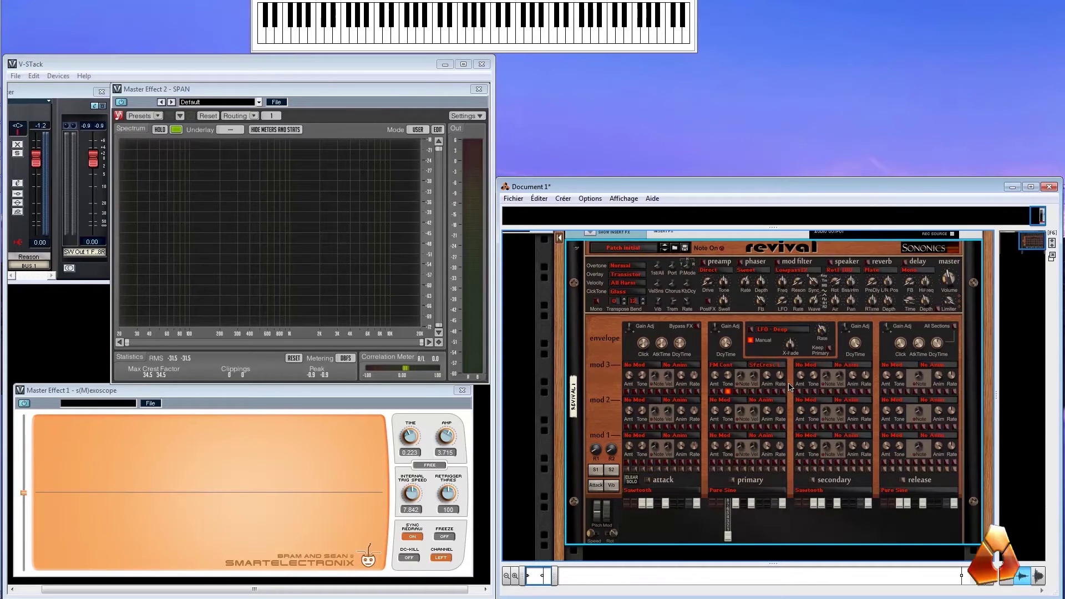
{"action": "left_click", "coordinate": [784, 369]}
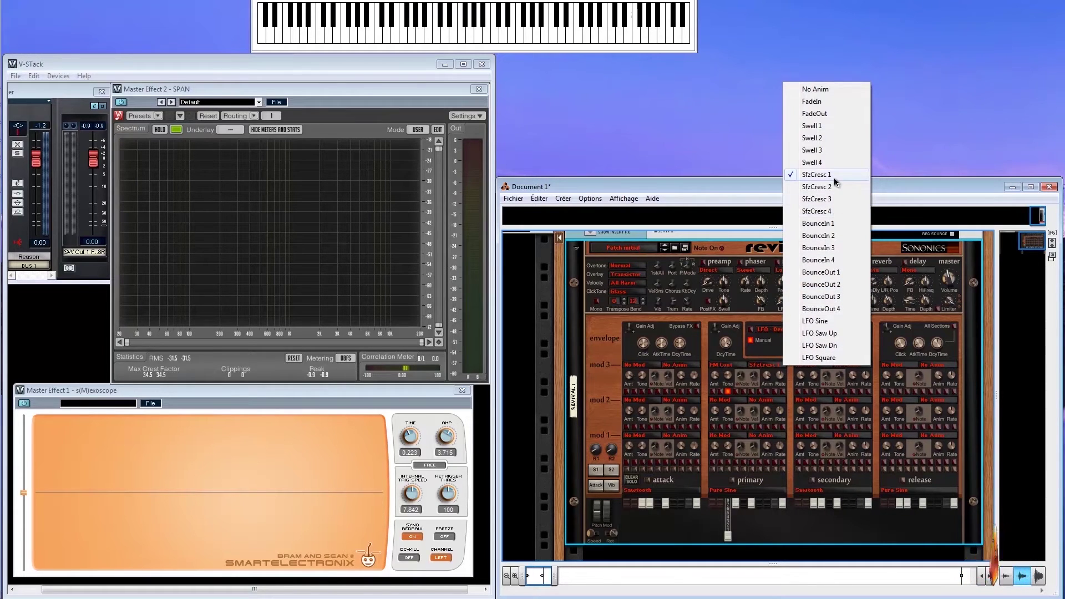
{"action": "left_click", "coordinate": [784, 377]}
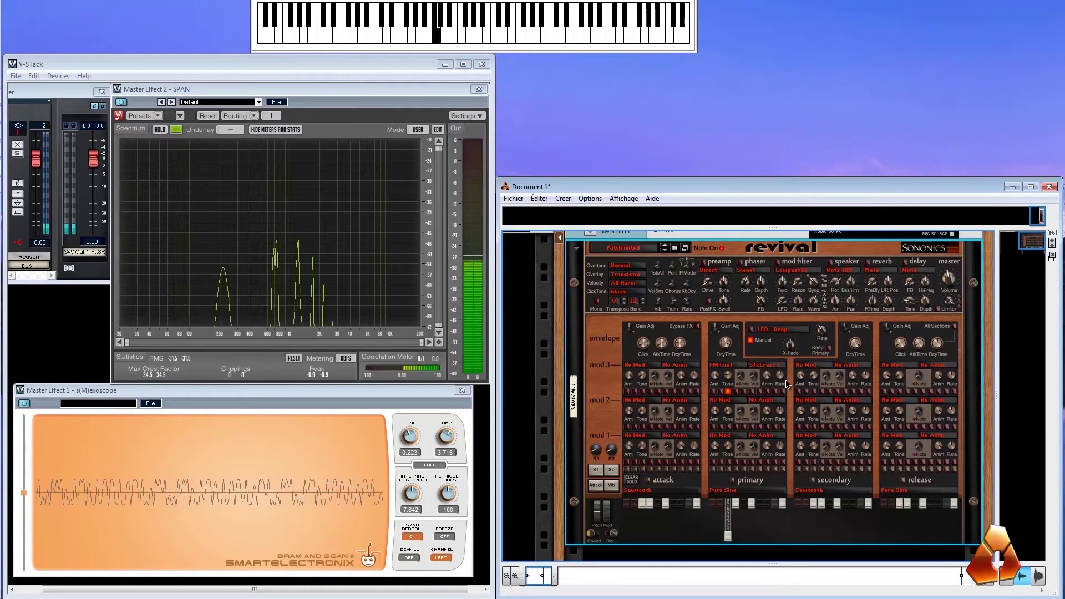
{"action": "left_click", "coordinate": [777, 364]}
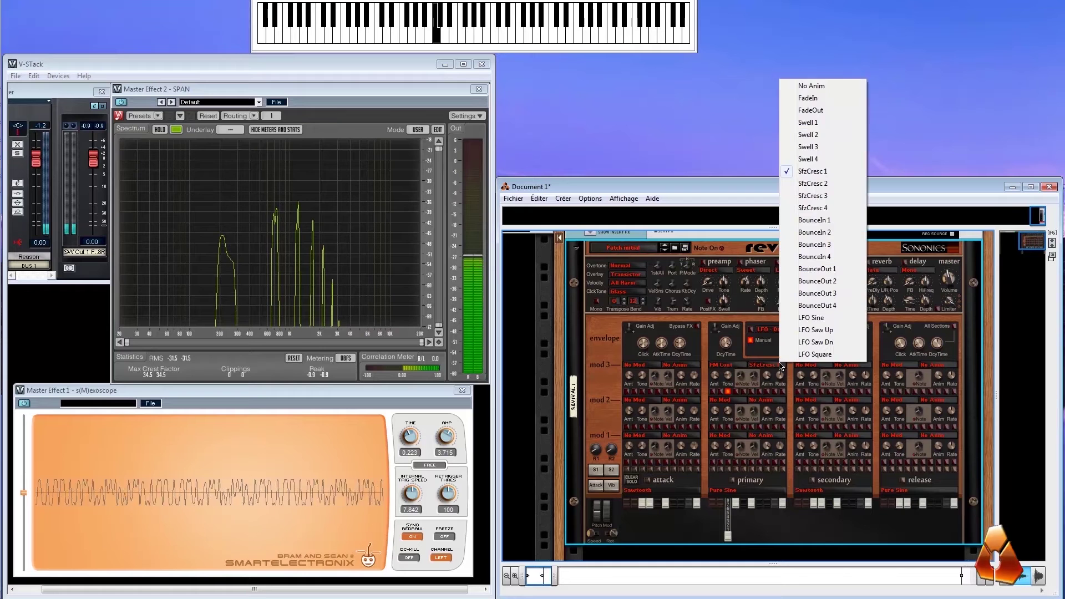
{"action": "key", "text": "Escape"}
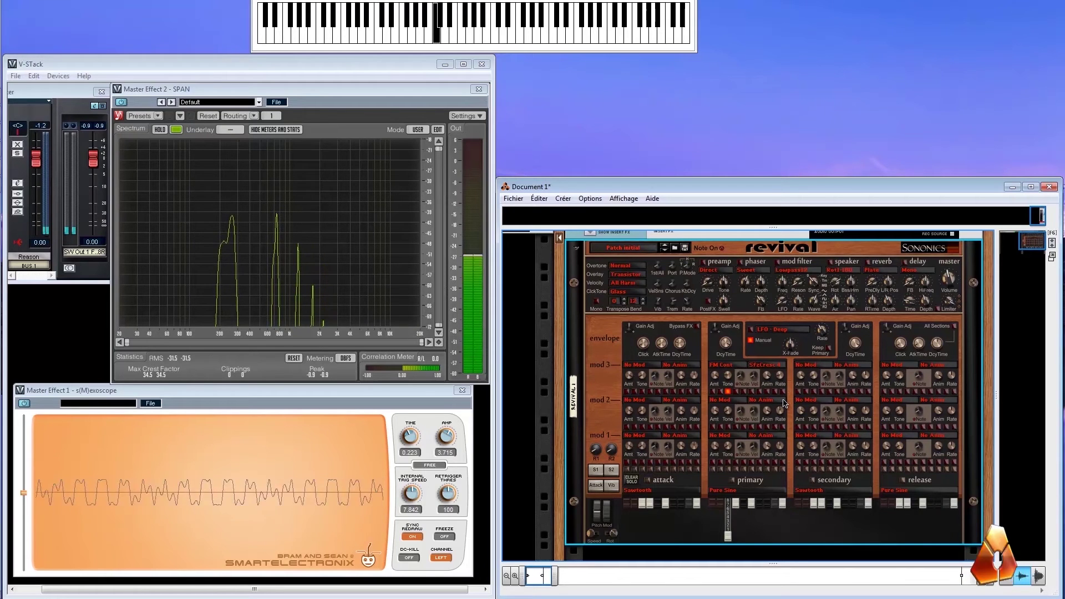
Step: Audition the BounceIn 1 animation on the primary Mod 3 and switch it to BounceIn 4
{"action": "left_click", "coordinate": [782, 368]}
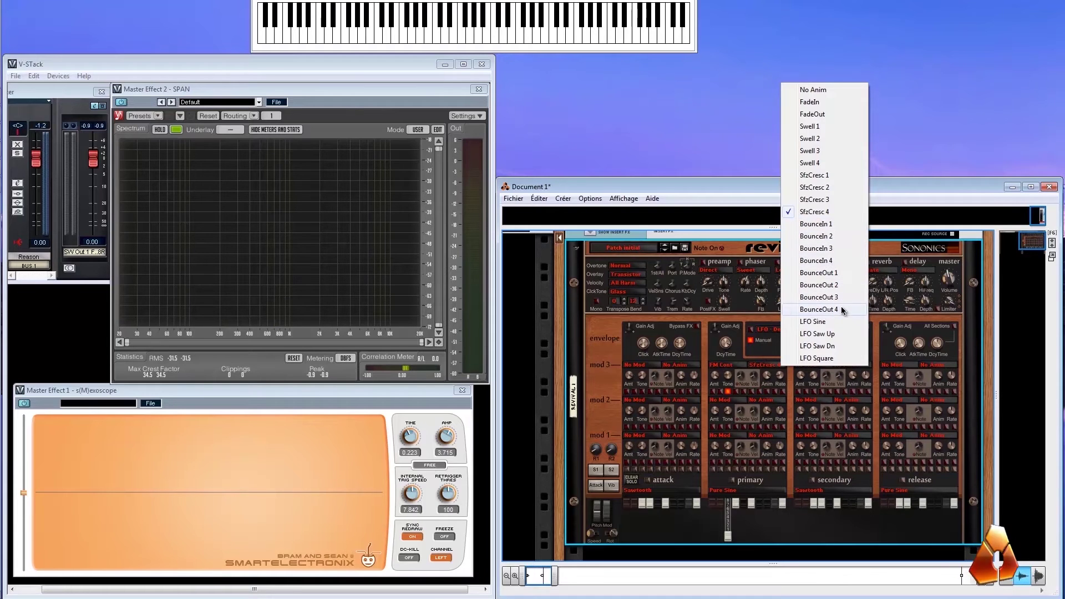
{"action": "left_click", "coordinate": [831, 224]}
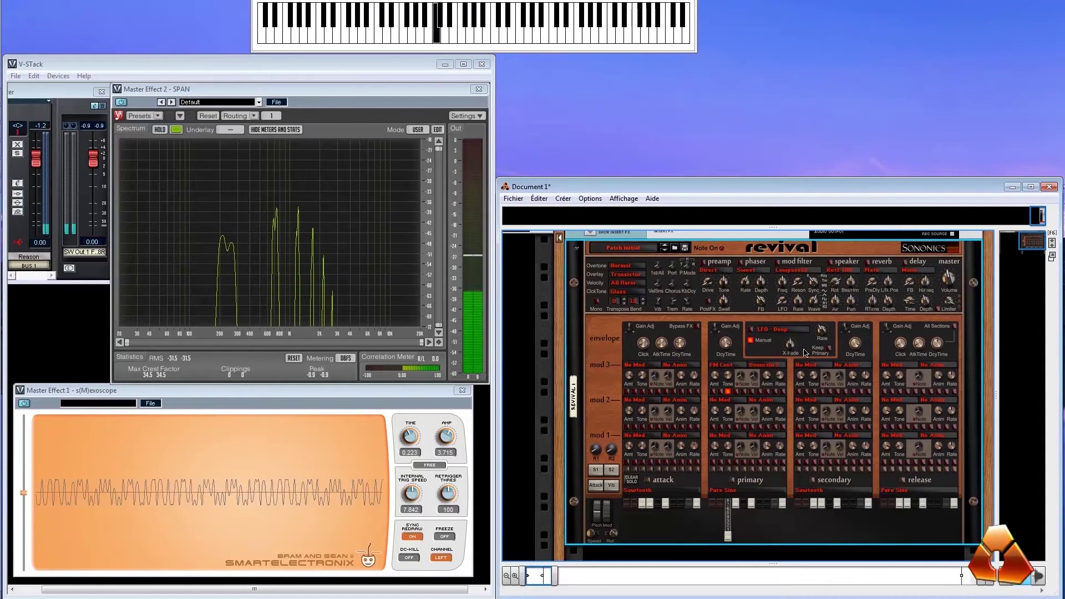
{"action": "left_click", "coordinate": [783, 370]}
{"action": "left_click", "coordinate": [798, 257]}
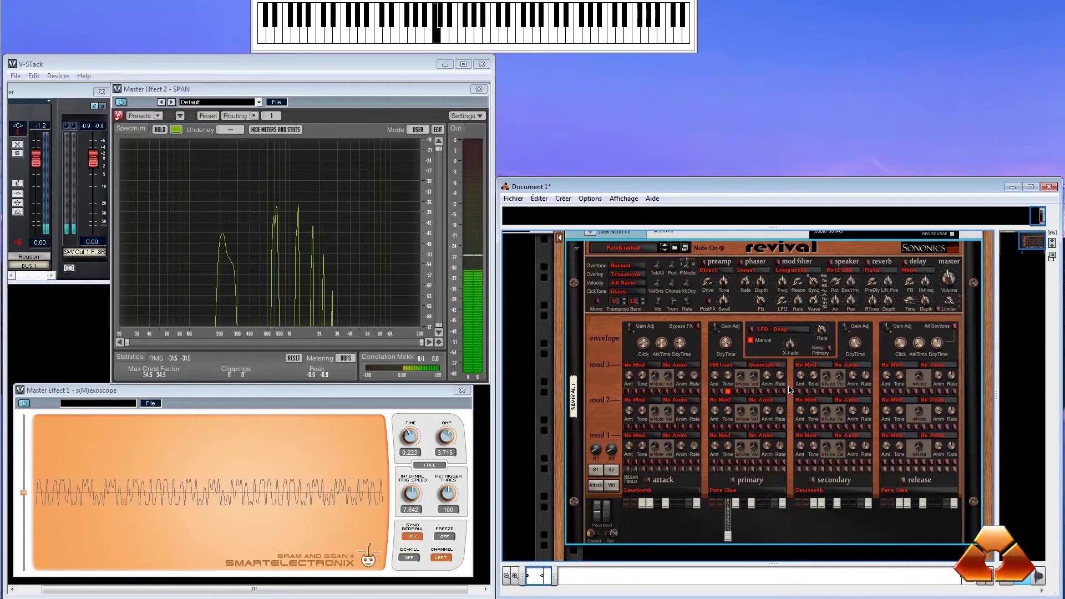
Step: Audition BounceIn 1 and BounceOut 1 on the primary Mod 3 and switch its animation to BounceOut 4
{"action": "left_click", "coordinate": [782, 365]}
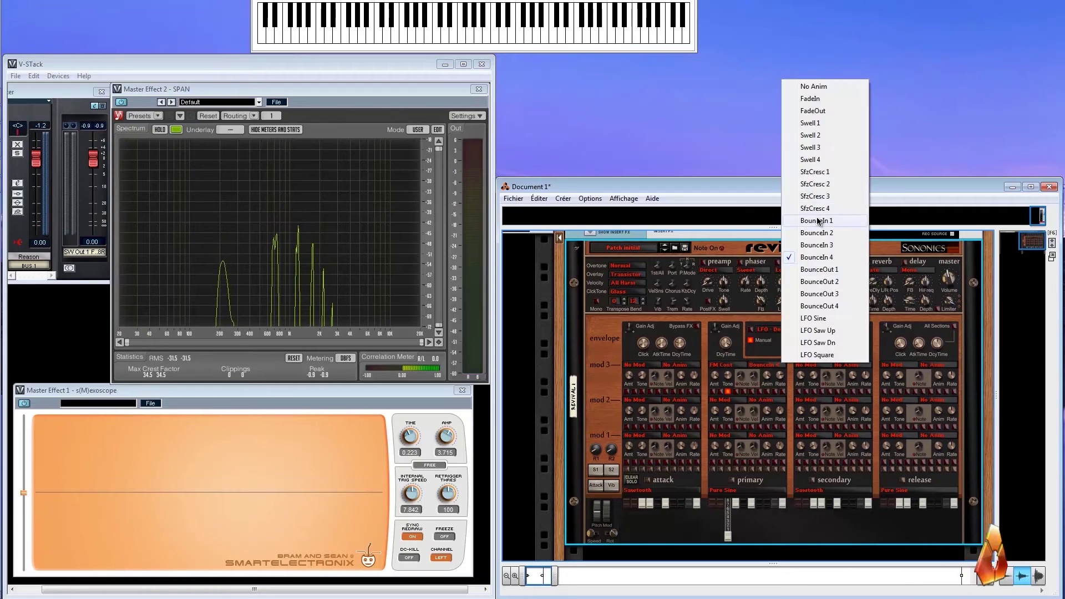
{"action": "left_click", "coordinate": [816, 220]}
{"action": "left_click", "coordinate": [784, 366]}
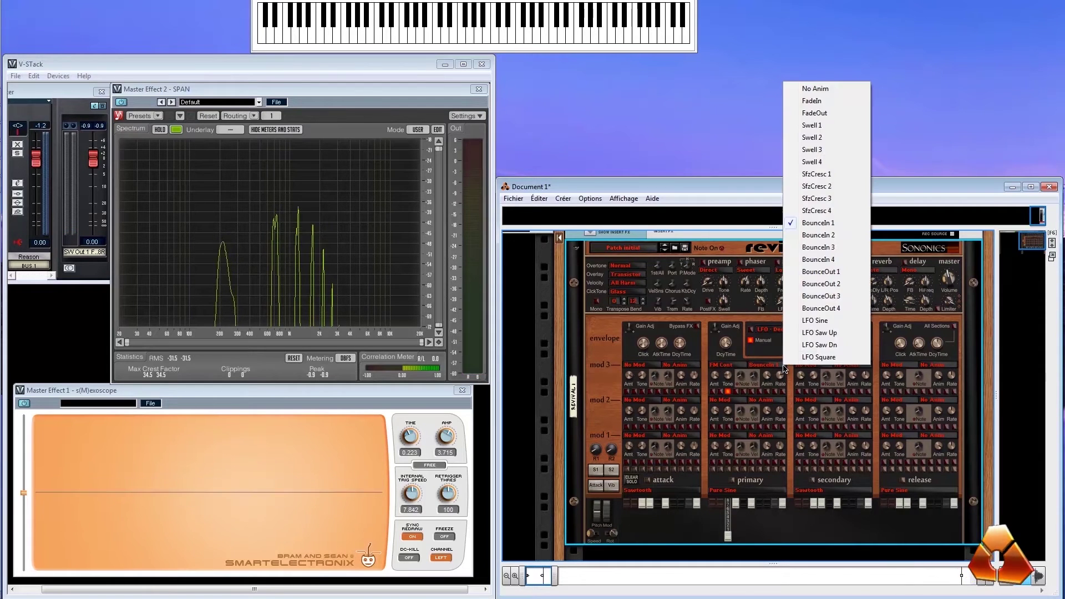
{"action": "left_click", "coordinate": [820, 271]}
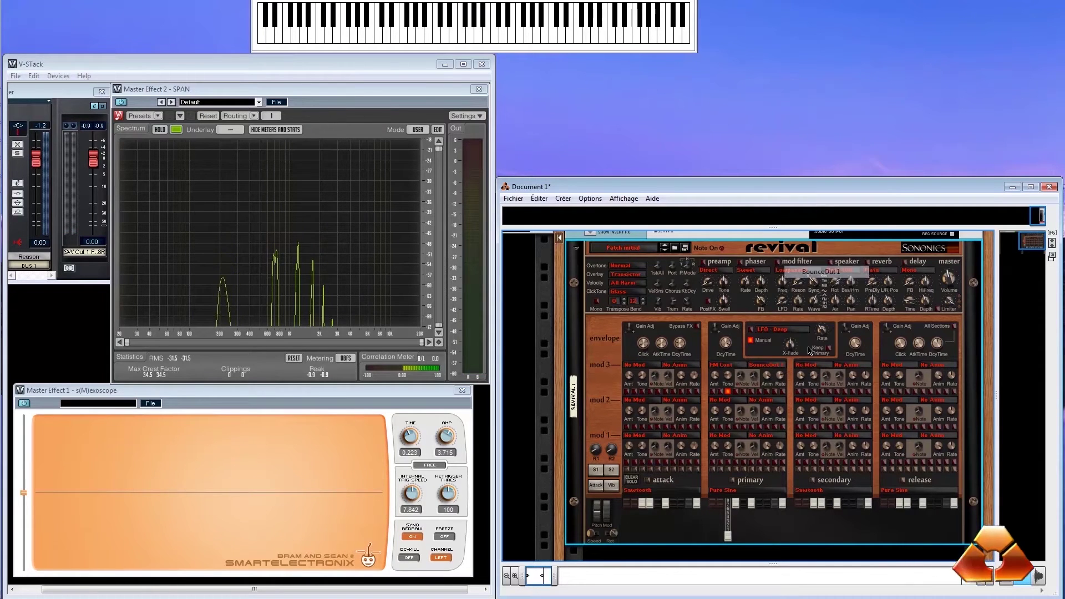
{"action": "left_click", "coordinate": [783, 365]}
{"action": "left_click", "coordinate": [820, 308]}
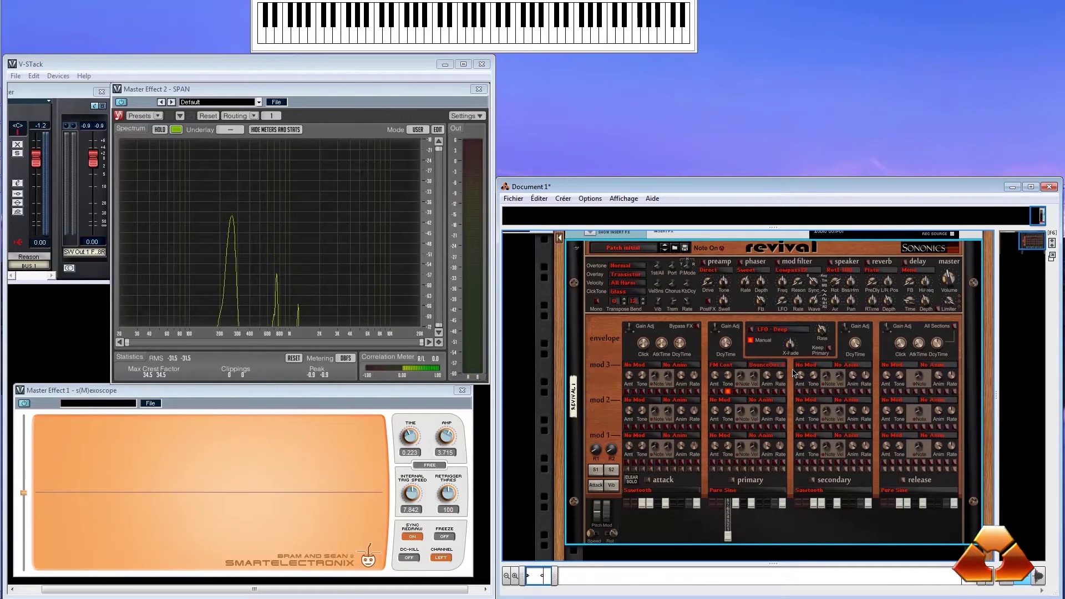
Step: Set the primary Mod 3 animation to LFO Sine, lower its Animation Rate to 16% and raise it again
{"action": "left_click", "coordinate": [764, 367]}
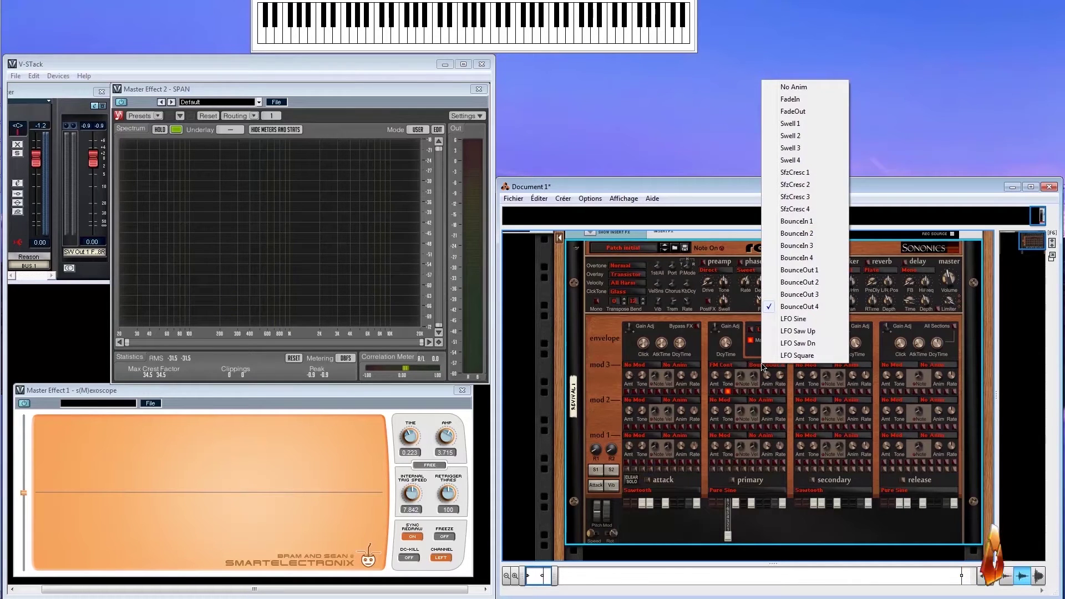
{"action": "left_click", "coordinate": [816, 320]}
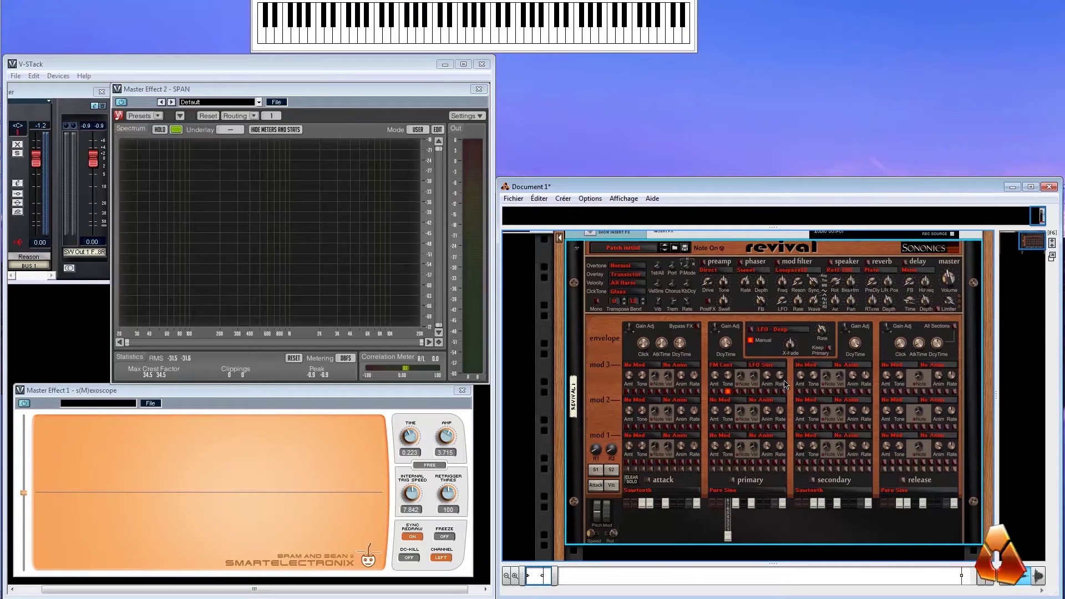
{"action": "mouse_move", "coordinate": [781, 383]}
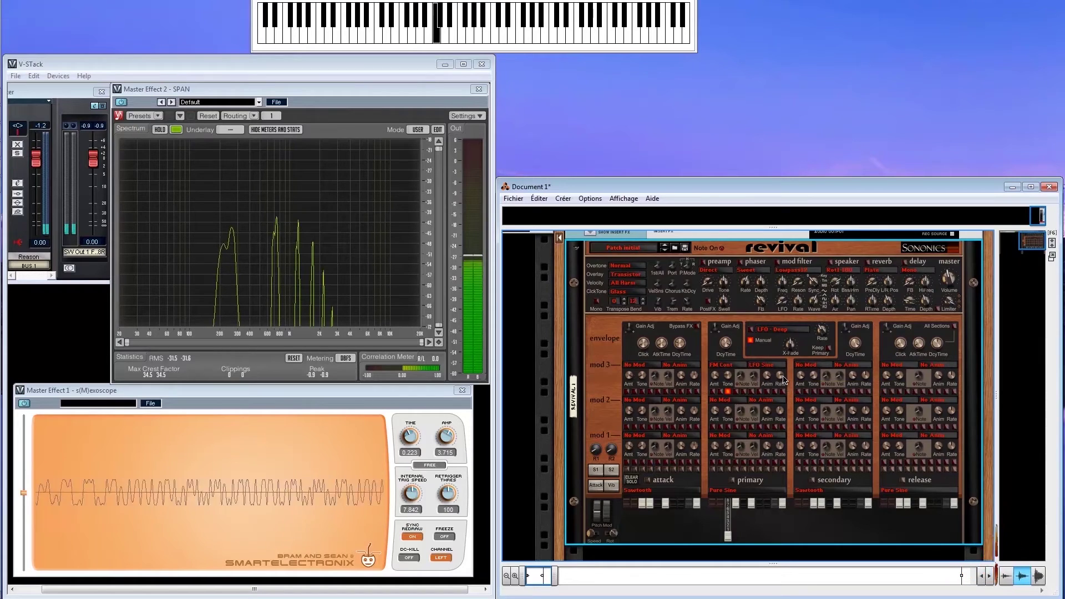
{"action": "left_click_drag", "start_coordinate": [785, 384], "coordinate": [786, 472]}
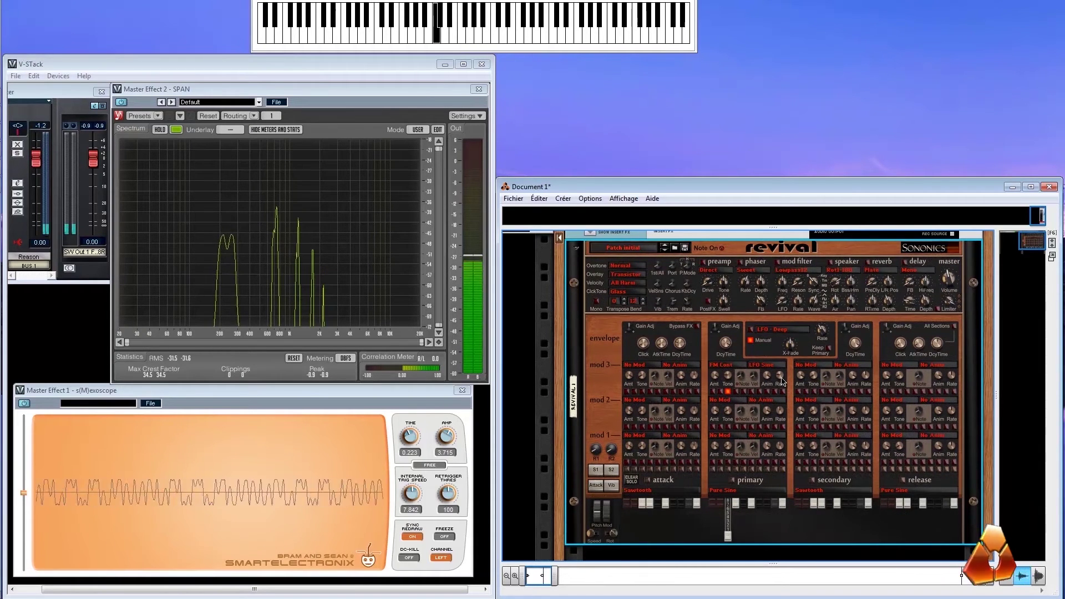
{"action": "mouse_move", "coordinate": [783, 382]}
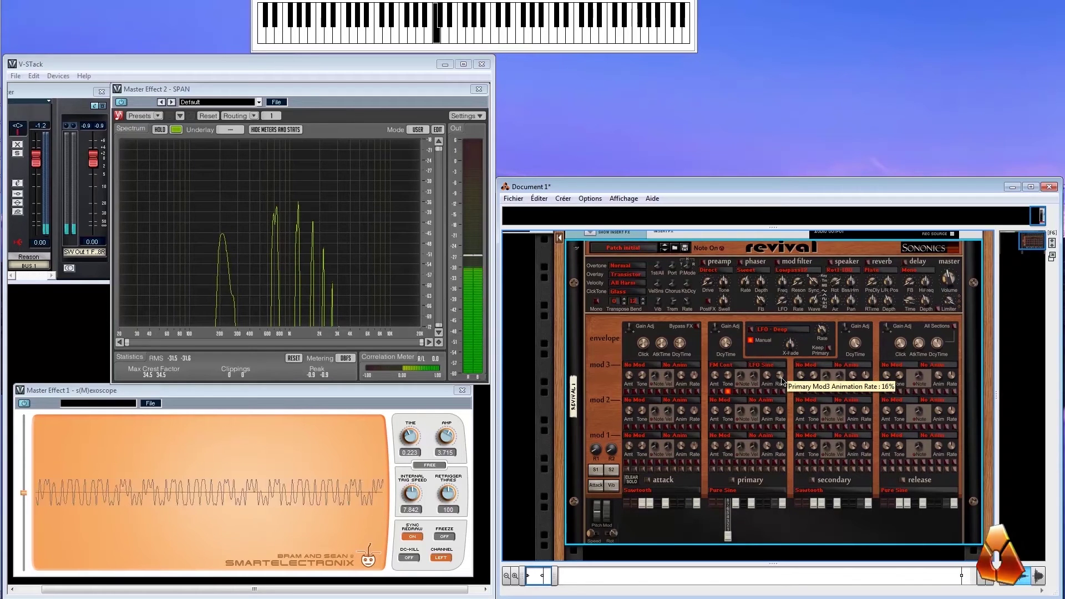
{"action": "left_click_drag", "start_coordinate": [783, 377], "coordinate": [782, 325]}
Step: Switch the primary Mod 3 animation to LFO Square and adjust its Animation Rate to 40%
{"action": "left_click", "coordinate": [782, 366]}
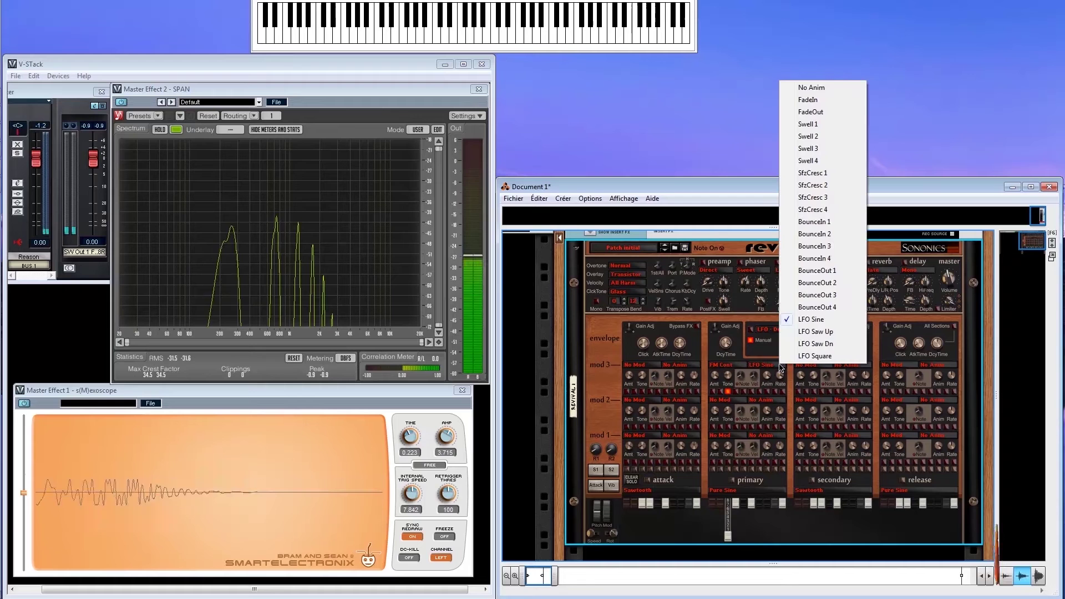
{"action": "left_click", "coordinate": [788, 356]}
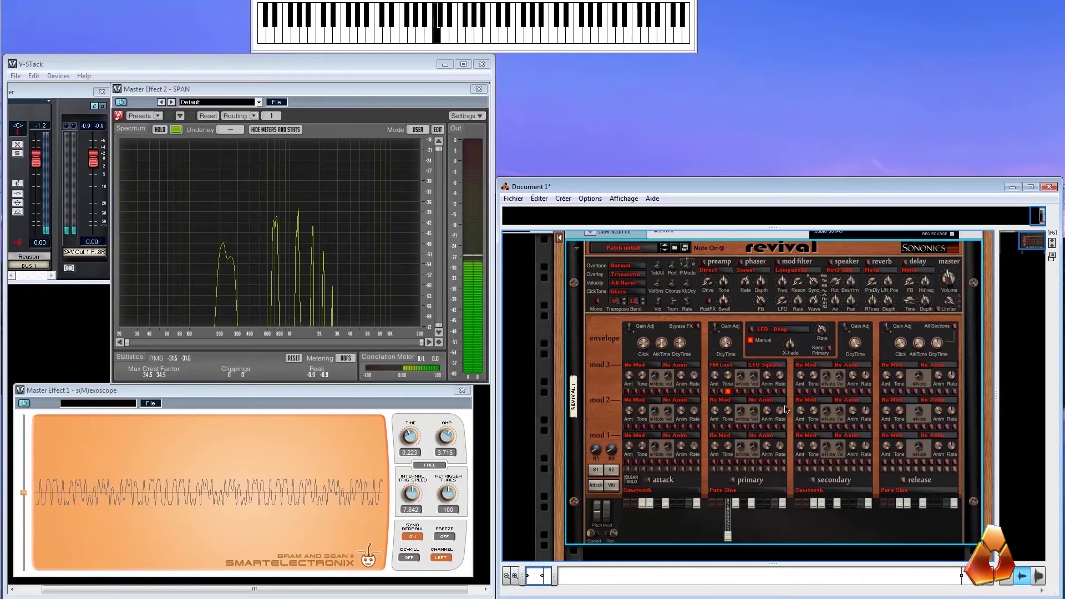
{"action": "left_click_drag", "start_coordinate": [779, 380], "coordinate": [783, 358]}
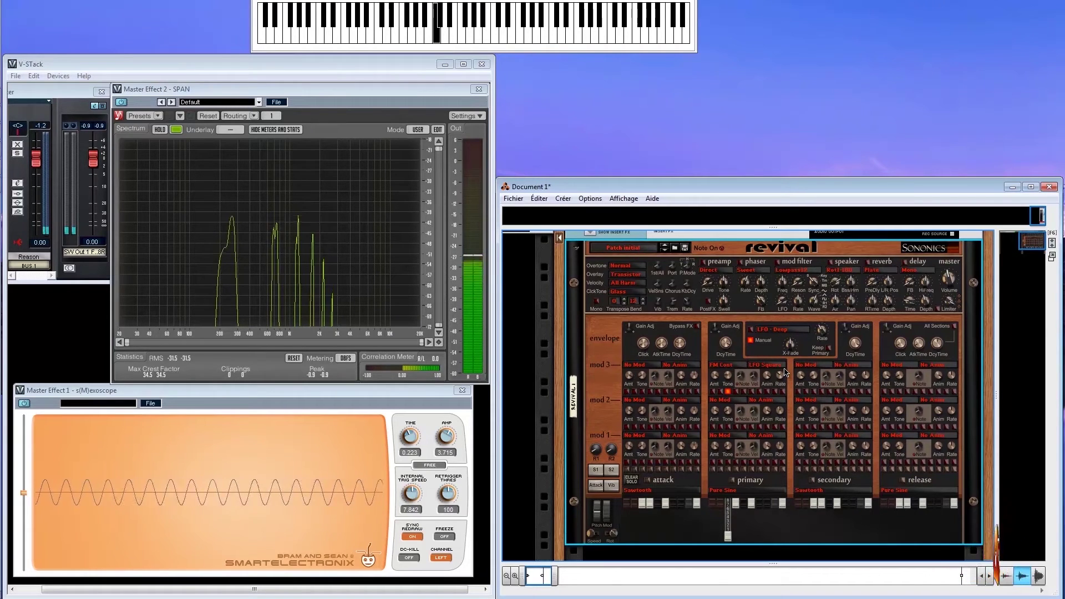
Step: Audition the LFO Saw Up animation on the primary Mod 3 and switch it to LFO Saw Dn
{"action": "left_click", "coordinate": [786, 370]}
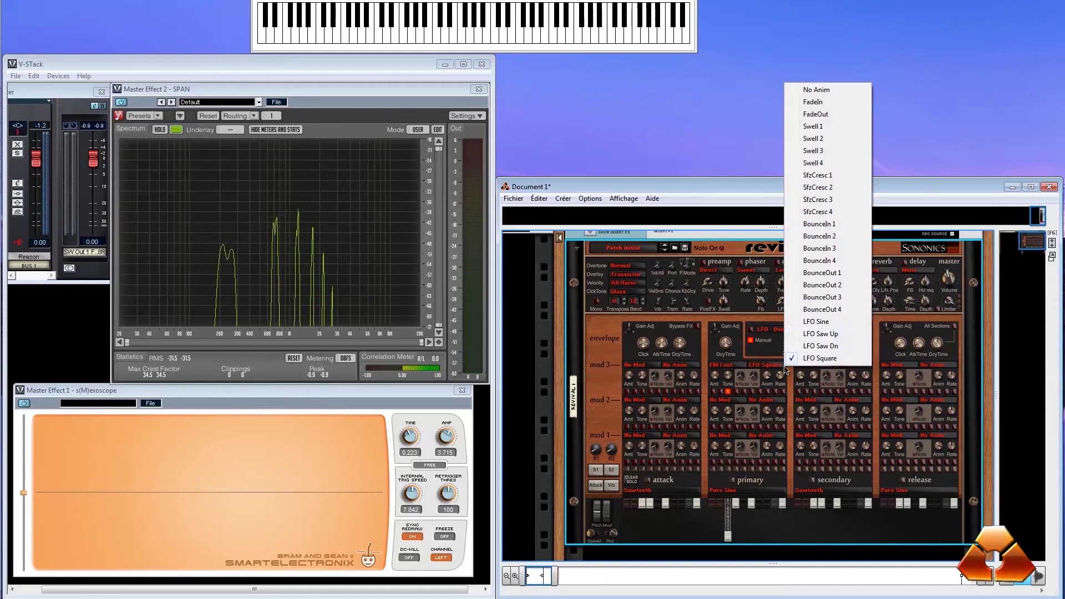
{"action": "left_click", "coordinate": [800, 339]}
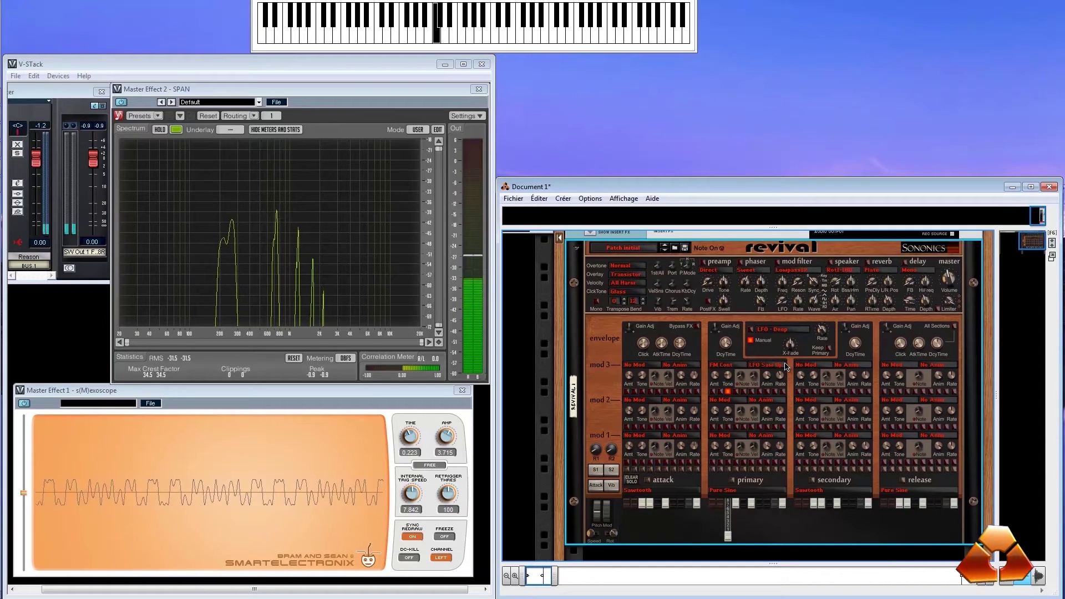
{"action": "left_click", "coordinate": [795, 368]}
{"action": "left_click", "coordinate": [794, 354]}
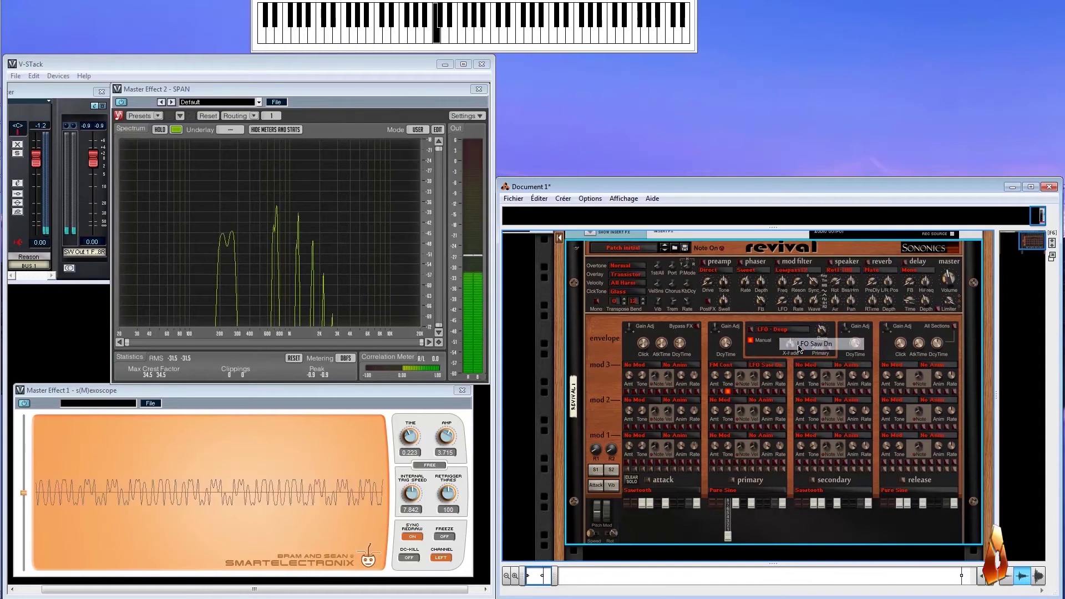
{"action": "mouse_move", "coordinate": [784, 375]}
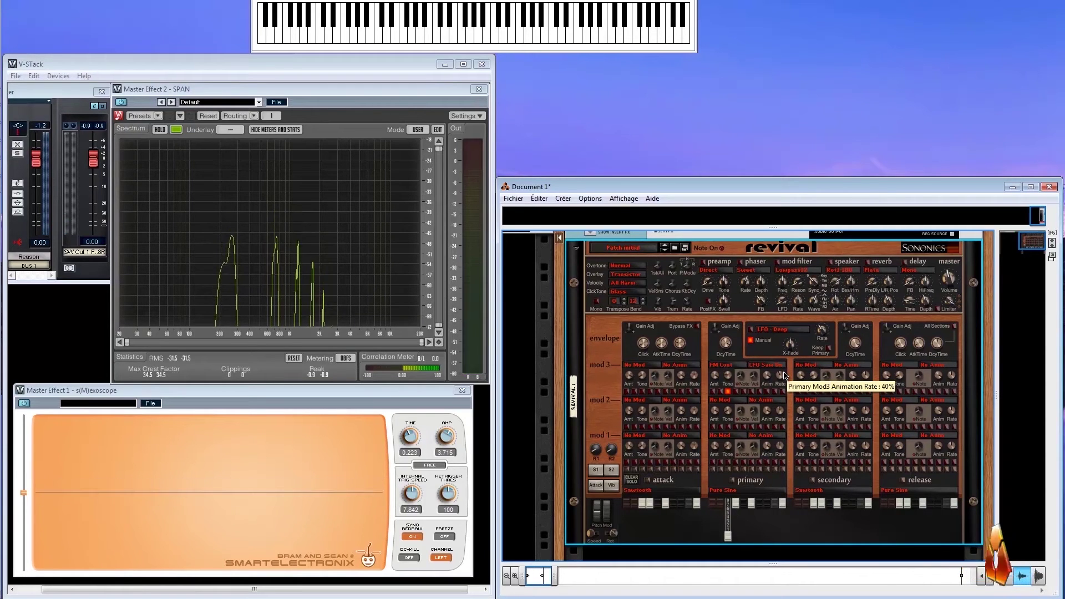
Step: Turn off Mod 3 for the active primary drawbar and pull out several more primary drawbars, with the 8th Harm, 1' drawbar at 70%
{"action": "left_click", "coordinate": [728, 392]}
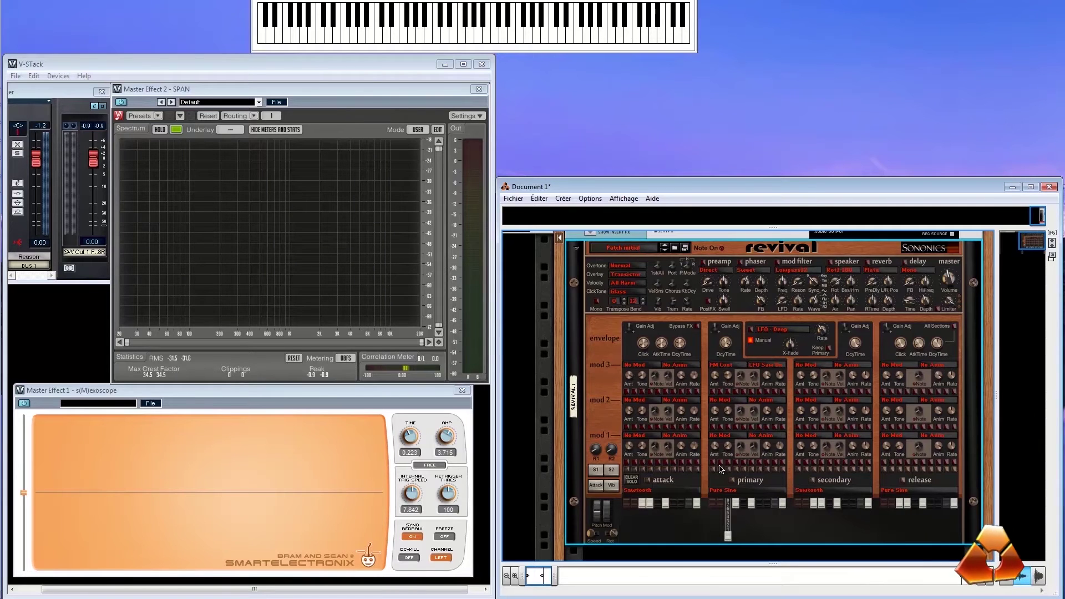
{"action": "mouse_move", "coordinate": [736, 502]}
{"action": "left_mouse_down"}
{"action": "mouse_move", "coordinate": [747, 545]}
{"action": "mouse_move", "coordinate": [754, 516]}
{"action": "mouse_move", "coordinate": [758, 538]}
{"action": "mouse_move", "coordinate": [783, 538]}
{"action": "left_mouse_up"}
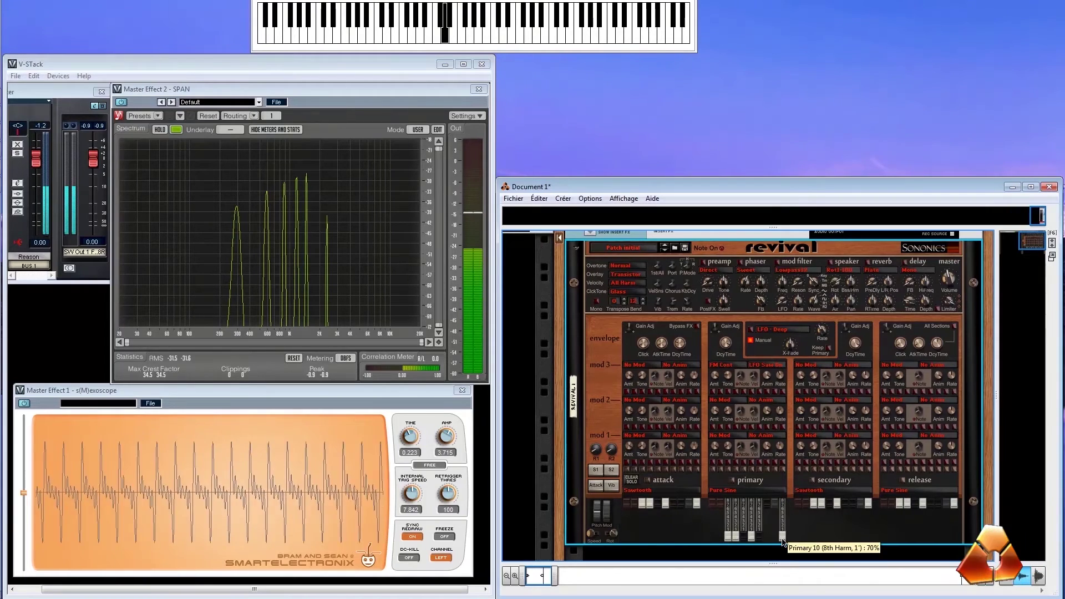
Step: Solo the pulled-out primary drawbars one after another to hear each harmonic, and release the solo
{"action": "left_click", "coordinate": [736, 469]}
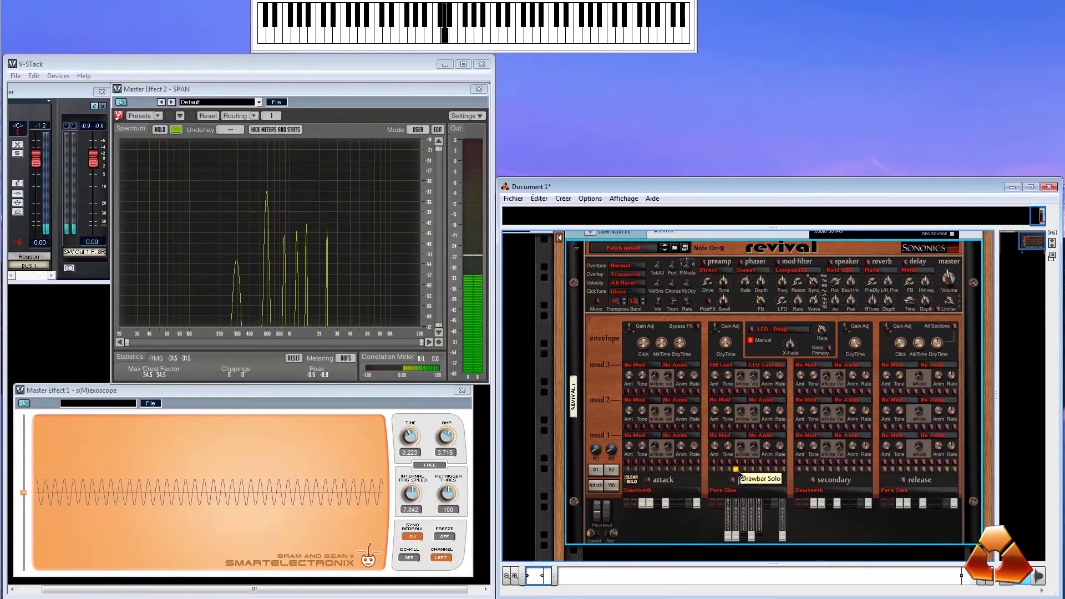
{"action": "left_click", "coordinate": [751, 469]}
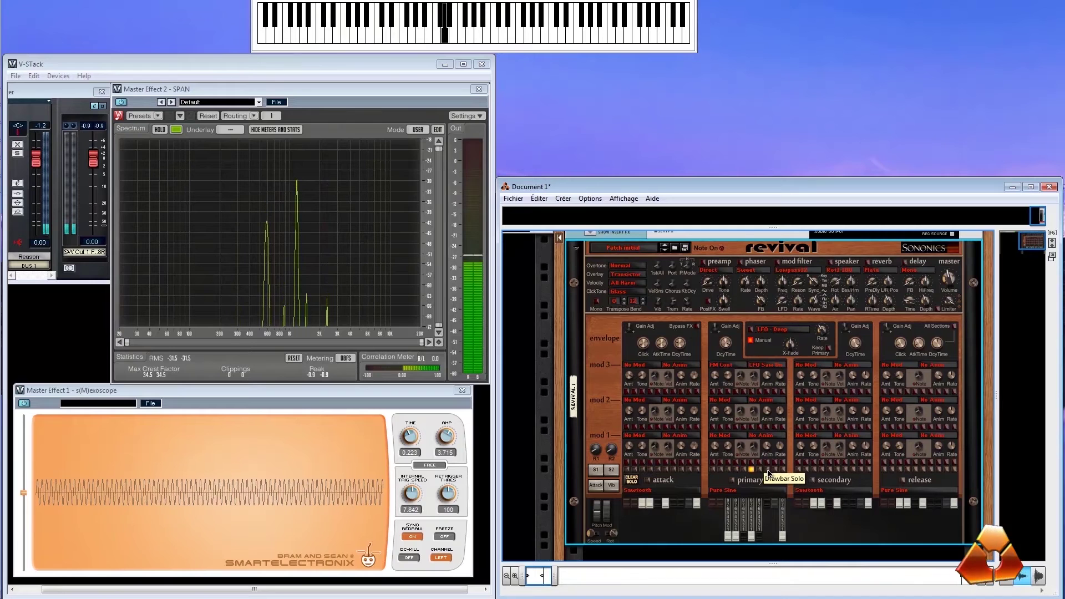
{"action": "left_click", "coordinate": [759, 470]}
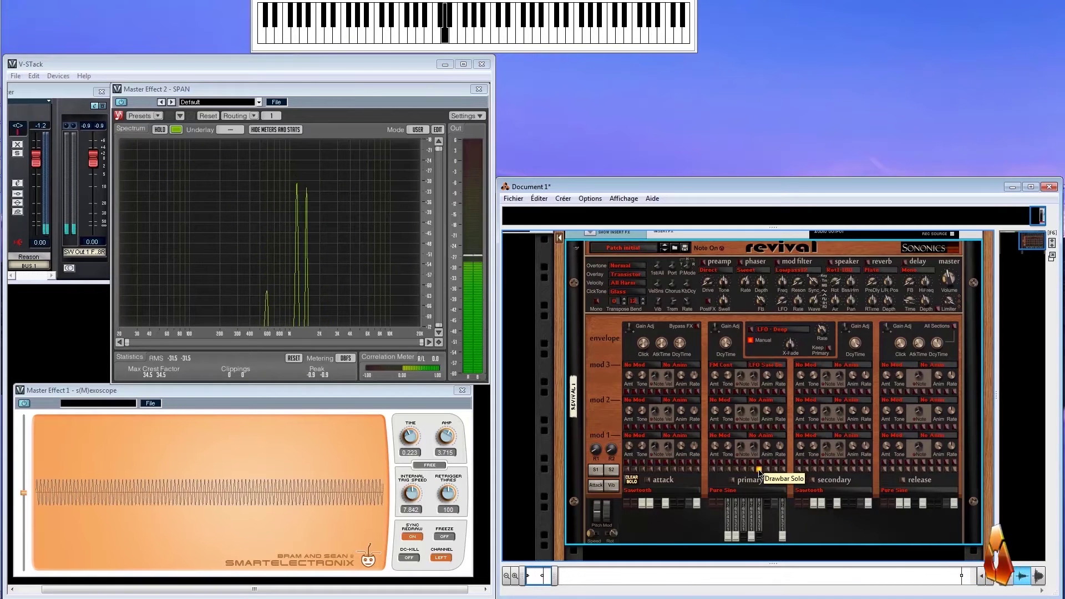
{"action": "left_click", "coordinate": [728, 469]}
{"action": "left_click", "coordinate": [775, 471]}
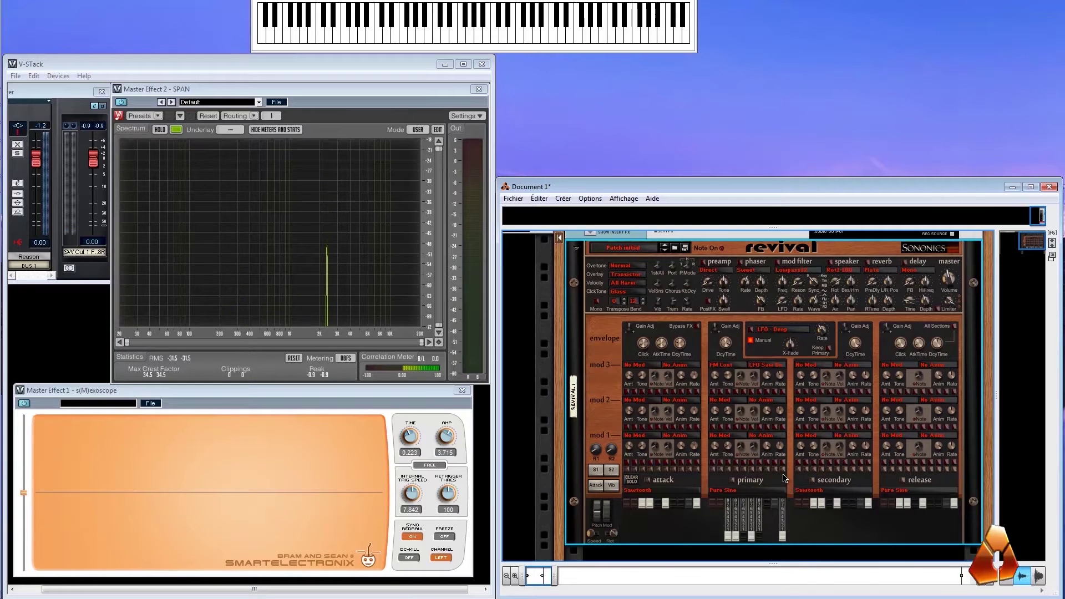
Step: Push the extra primary drawbars back in, leaving only the original one out, and try the primary and secondary section solos
{"action": "left_click", "coordinate": [782, 503]}
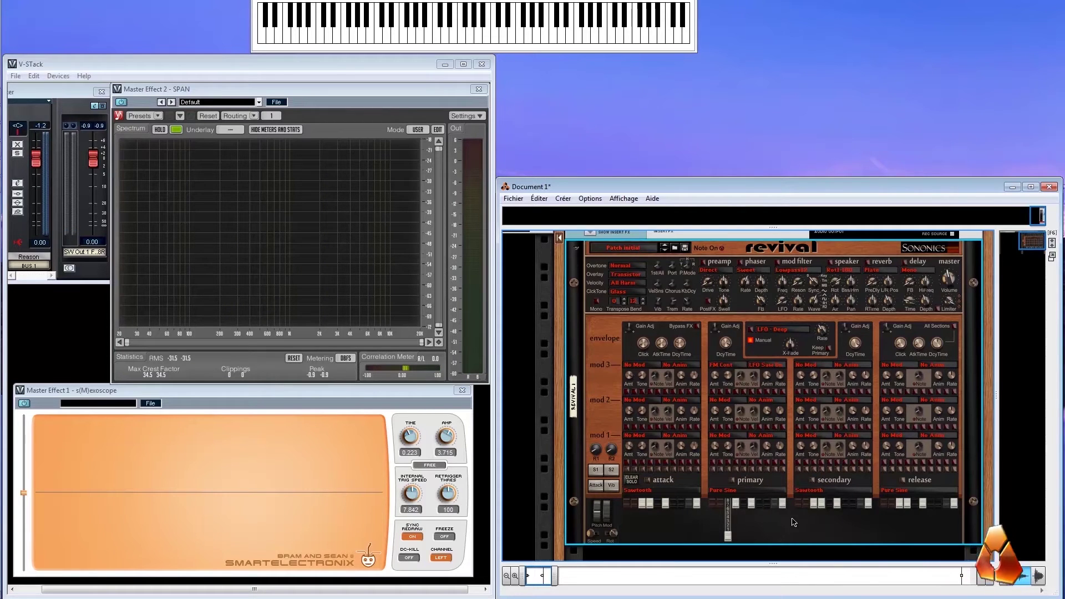
{"action": "left_click", "coordinate": [732, 480]}
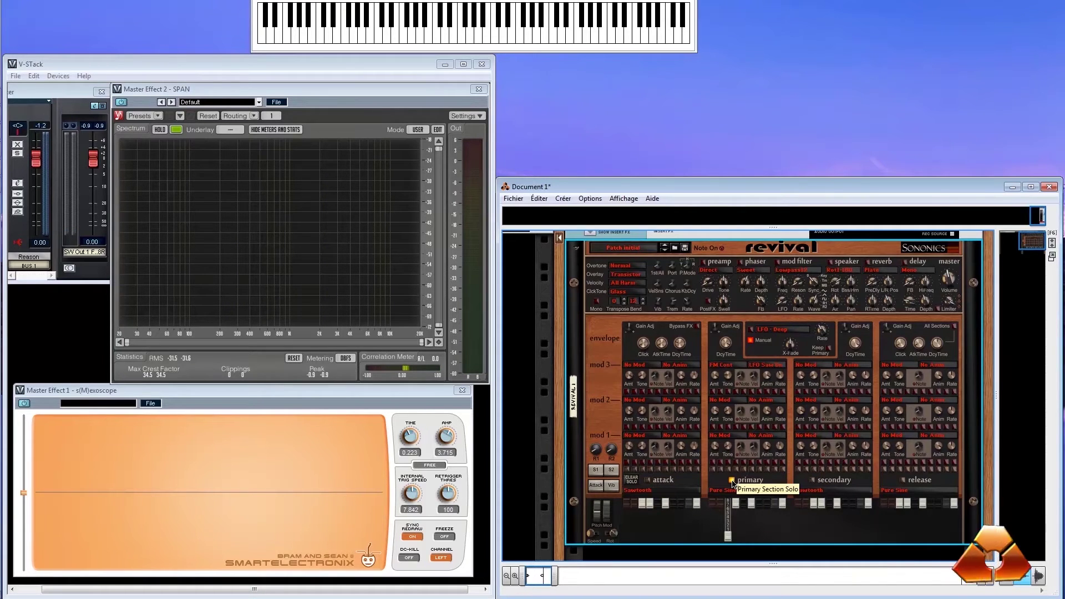
{"action": "left_click", "coordinate": [811, 481]}
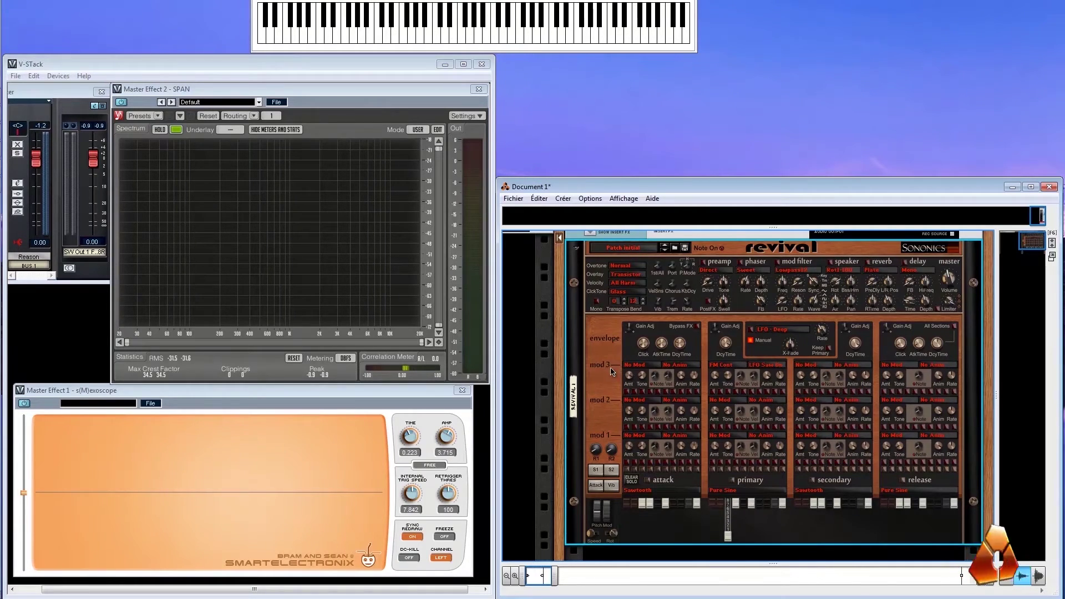
Step: Reset the primary Mod 3 to No Mod and No Anim
{"action": "left_click", "coordinate": [705, 366]}
{"action": "left_click", "coordinate": [732, 373]}
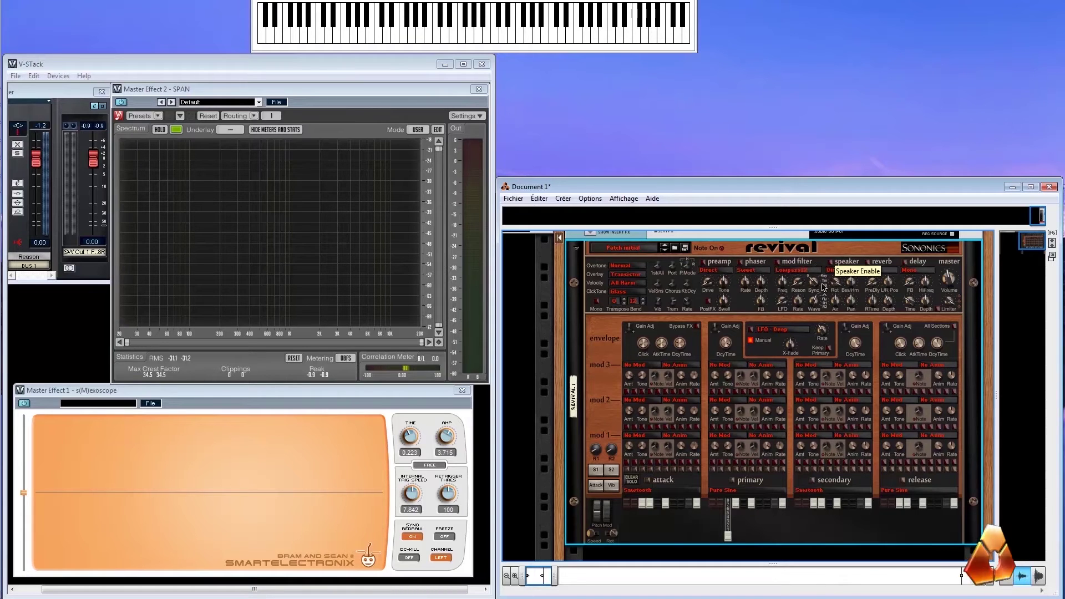
Step: Switch on the preamp, look through its type list while keeping Direct, and switch it off again
{"action": "left_click", "coordinate": [703, 262]}
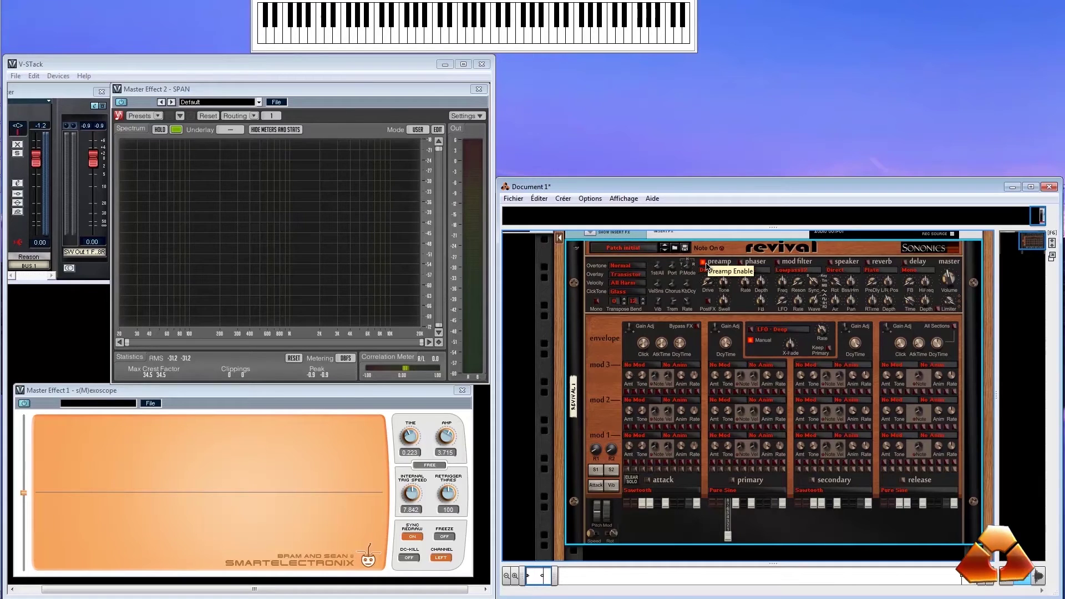
{"action": "left_click", "coordinate": [719, 271]}
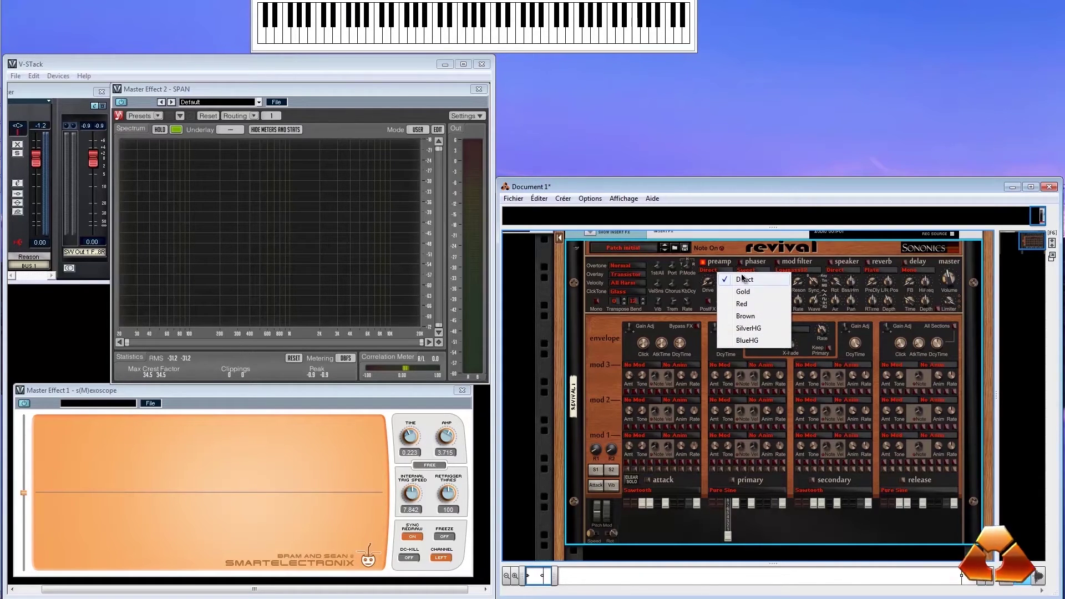
{"action": "left_click", "coordinate": [707, 265]}
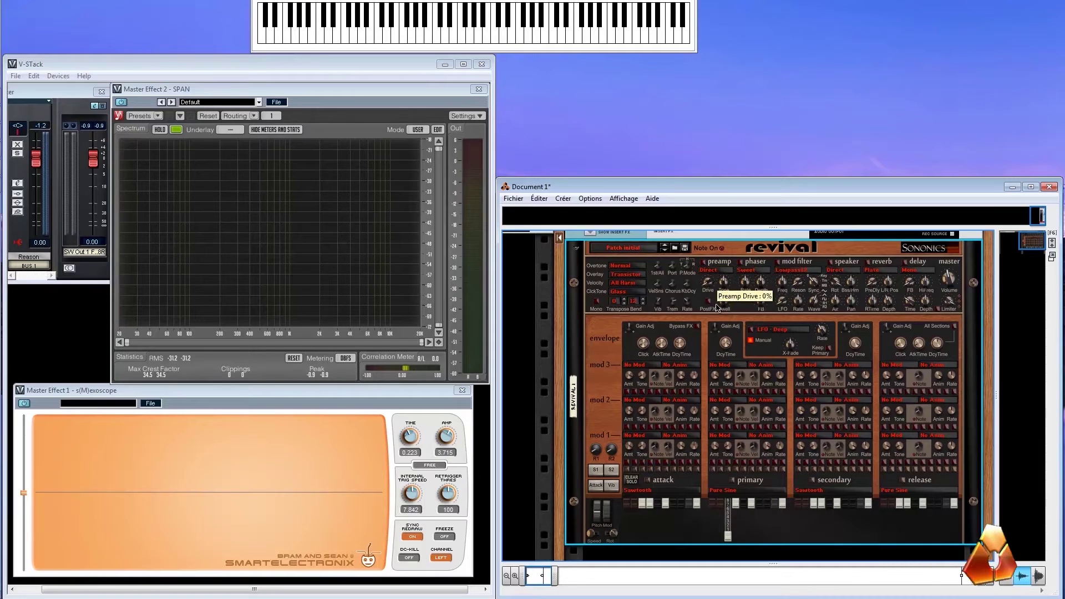
Step: Try the preamp's Drive and Tone controls and its PostFX switch
{"action": "left_click_drag", "start_coordinate": [709, 263], "coordinate": [711, 214]}
{"action": "left_click_drag", "start_coordinate": [717, 148], "coordinate": [743, 314]}
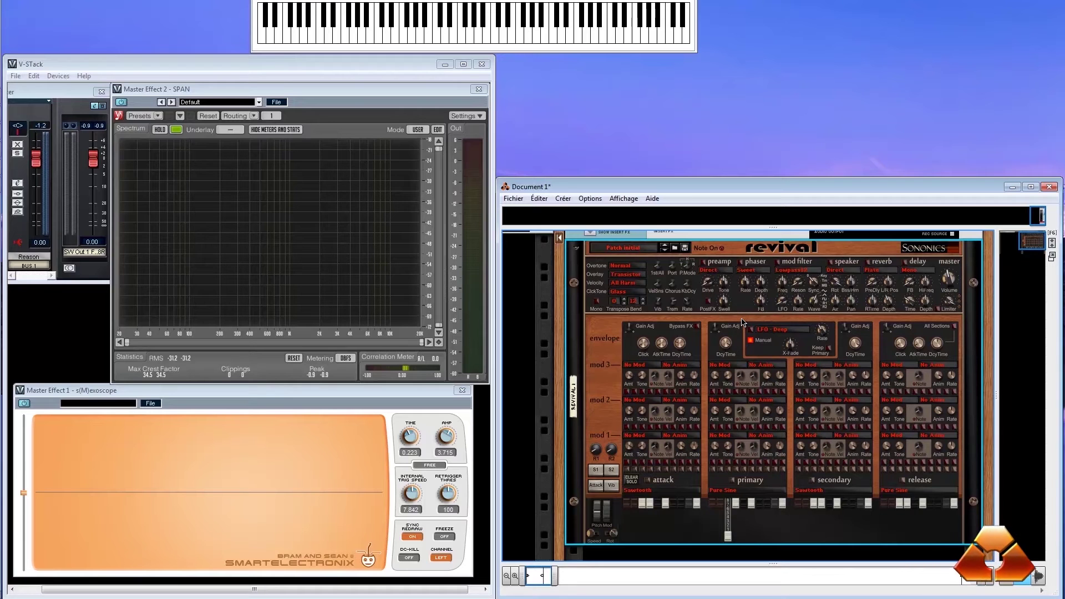
{"action": "mouse_move", "coordinate": [724, 285]}
{"action": "left_mouse_down"}
{"action": "mouse_move", "coordinate": [730, 300]}
{"action": "mouse_move", "coordinate": [730, 206]}
{"action": "mouse_move", "coordinate": [728, 278]}
{"action": "left_mouse_up"}
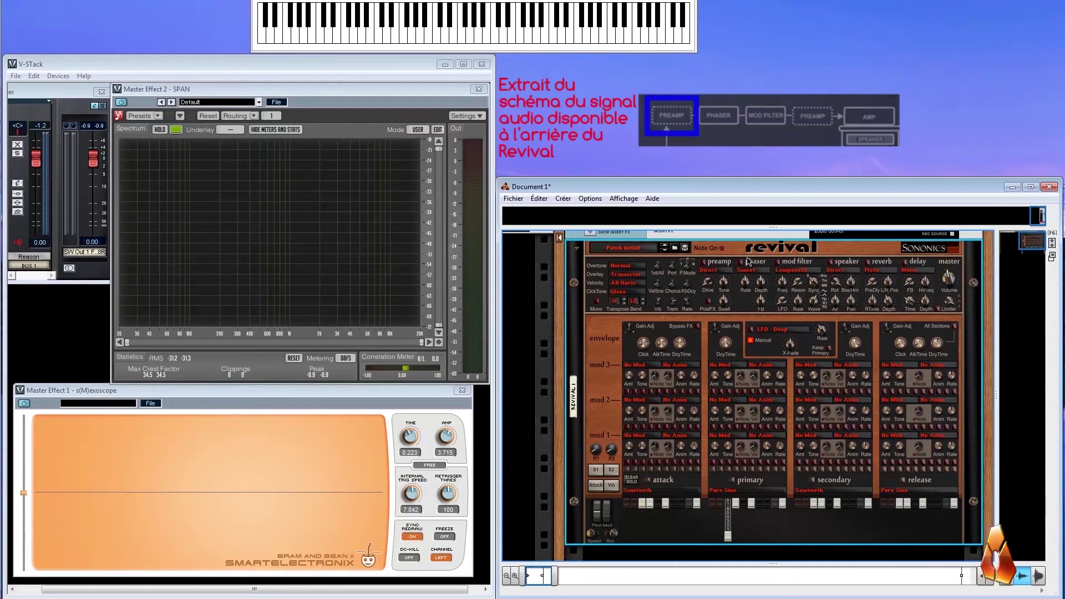
{"action": "left_click_drag", "start_coordinate": [708, 281], "coordinate": [746, 283]}
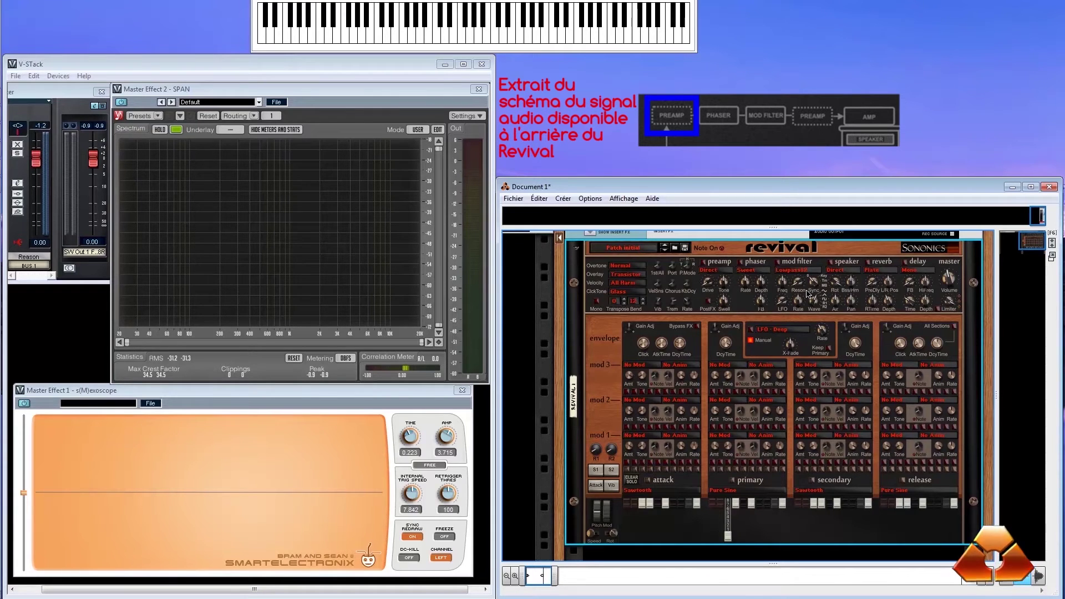
{"action": "left_click", "coordinate": [708, 302]}
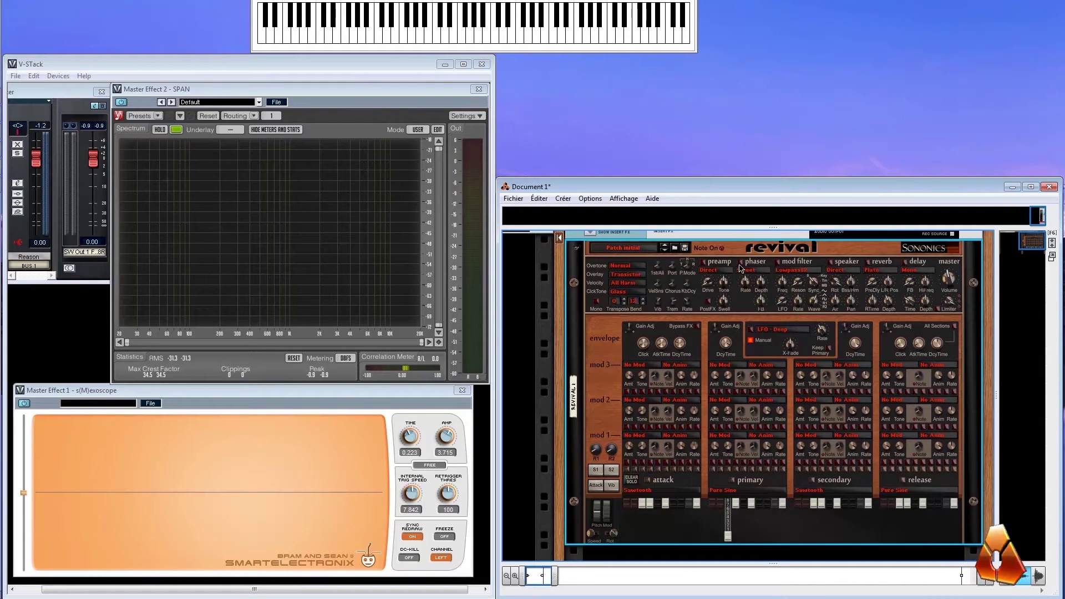
Step: Look through the phaser and mod filter type lists, and try the mod filter's LFO Rate and Sync controls
{"action": "left_click", "coordinate": [761, 270]}
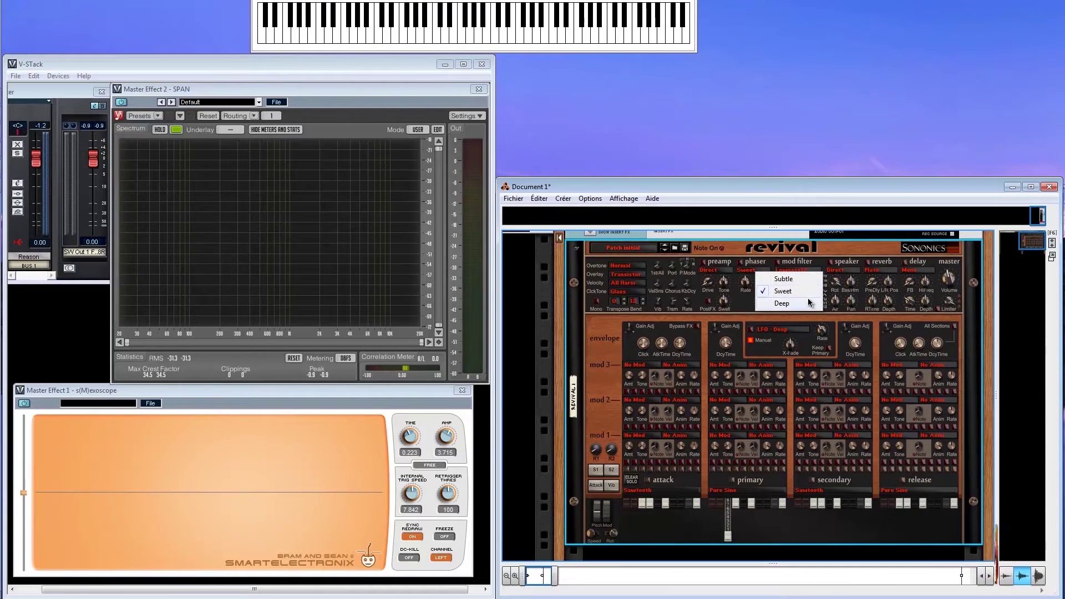
{"action": "left_click", "coordinate": [747, 304]}
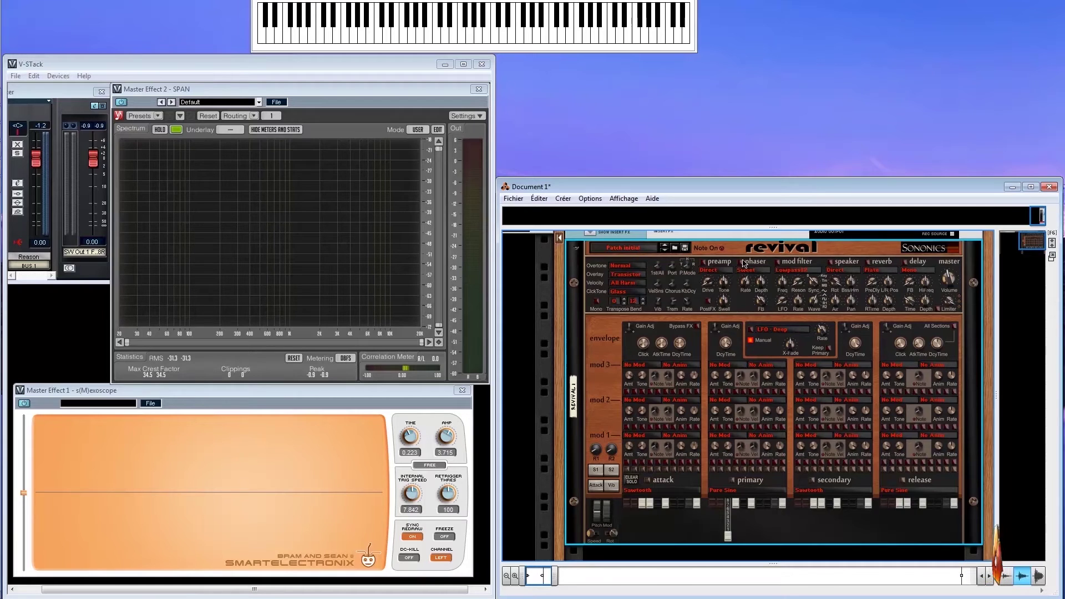
{"action": "left_click", "coordinate": [791, 271]}
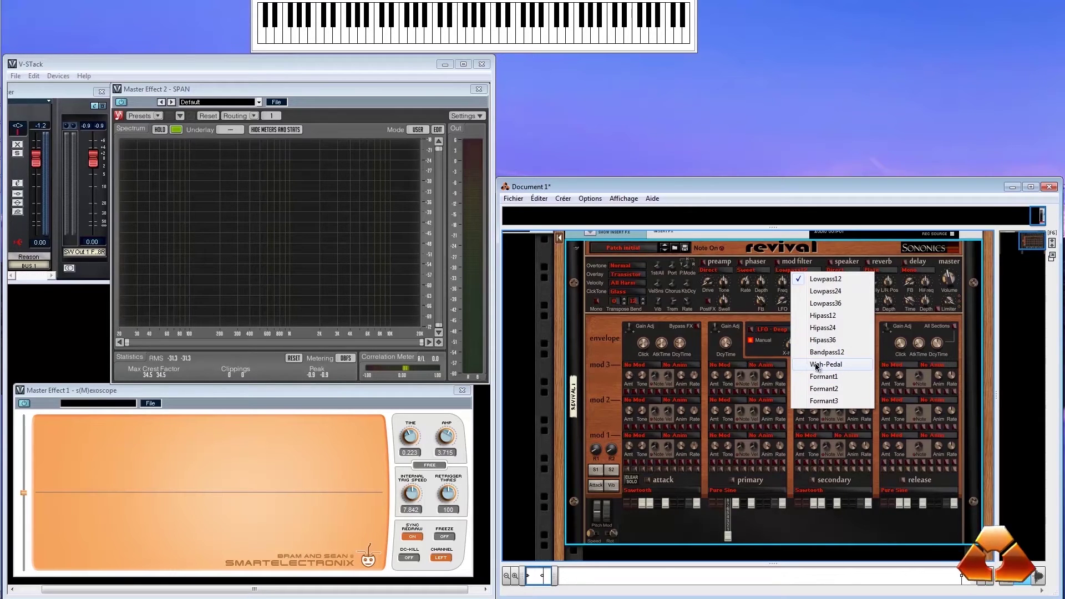
{"action": "left_click", "coordinate": [775, 289]}
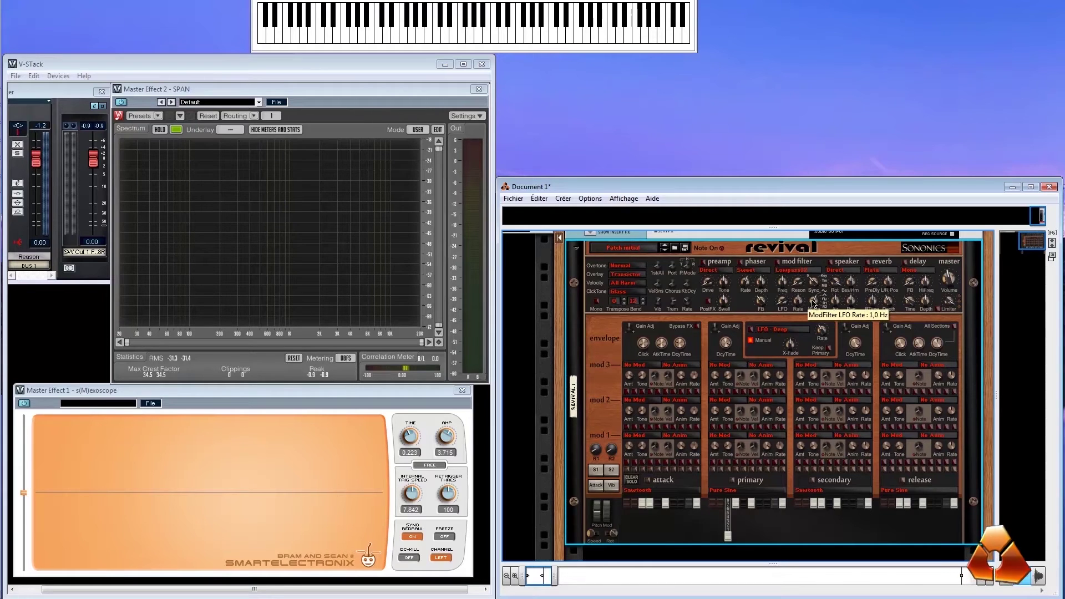
{"action": "left_click_drag", "start_coordinate": [817, 302], "coordinate": [811, 141]}
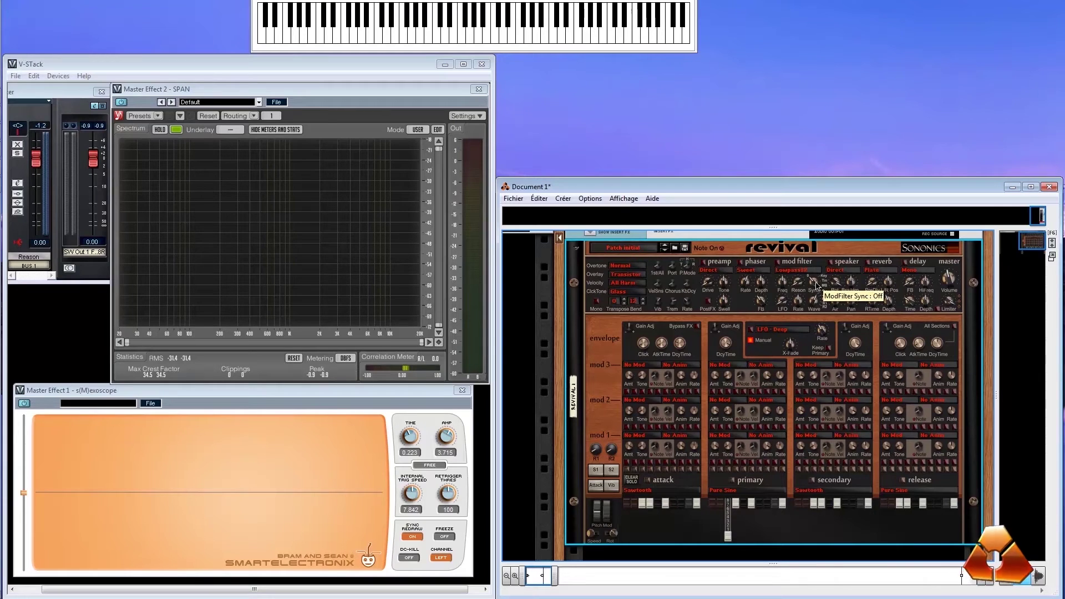
{"action": "mouse_move", "coordinate": [817, 273]}
{"action": "left_mouse_down"}
{"action": "mouse_move", "coordinate": [814, 139]}
{"action": "mouse_move", "coordinate": [824, 277]}
{"action": "left_mouse_up"}
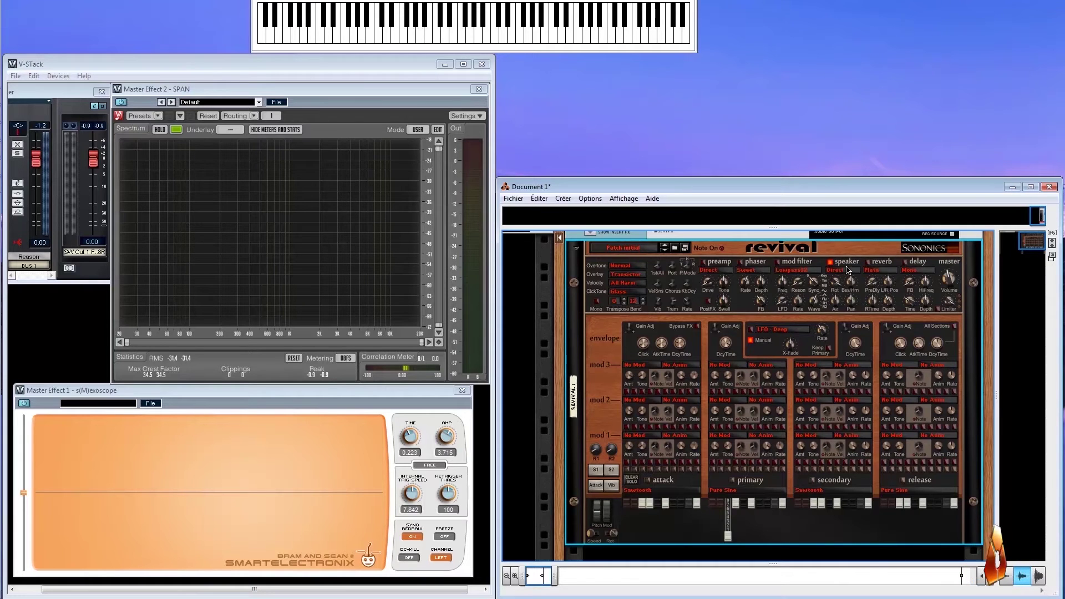
Step: Look through the speaker's model list and switch the speaker off
{"action": "left_click", "coordinate": [847, 267]}
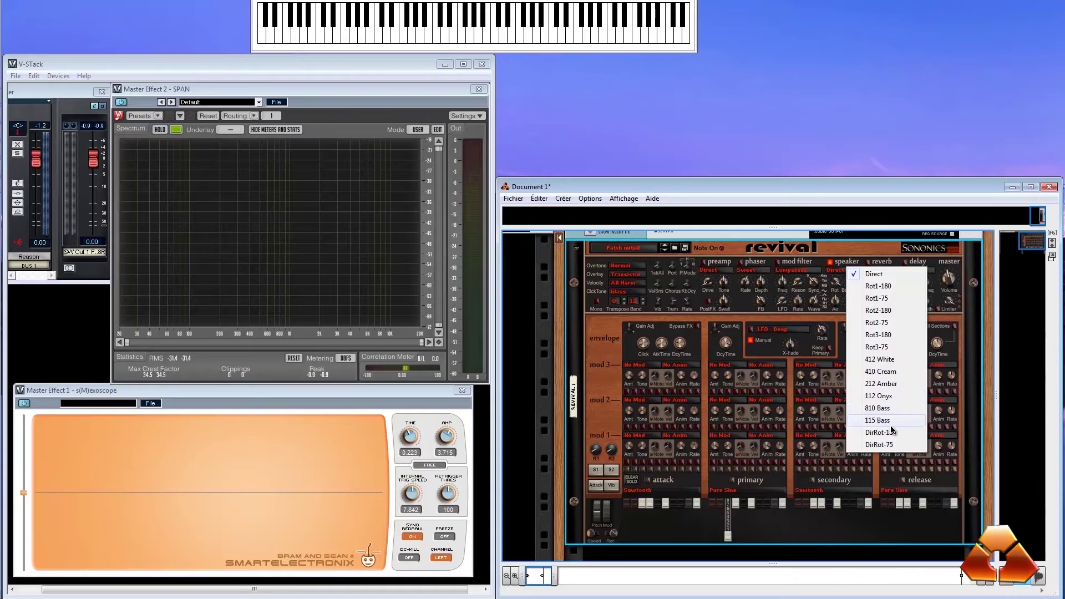
{"action": "left_click", "coordinate": [830, 262]}
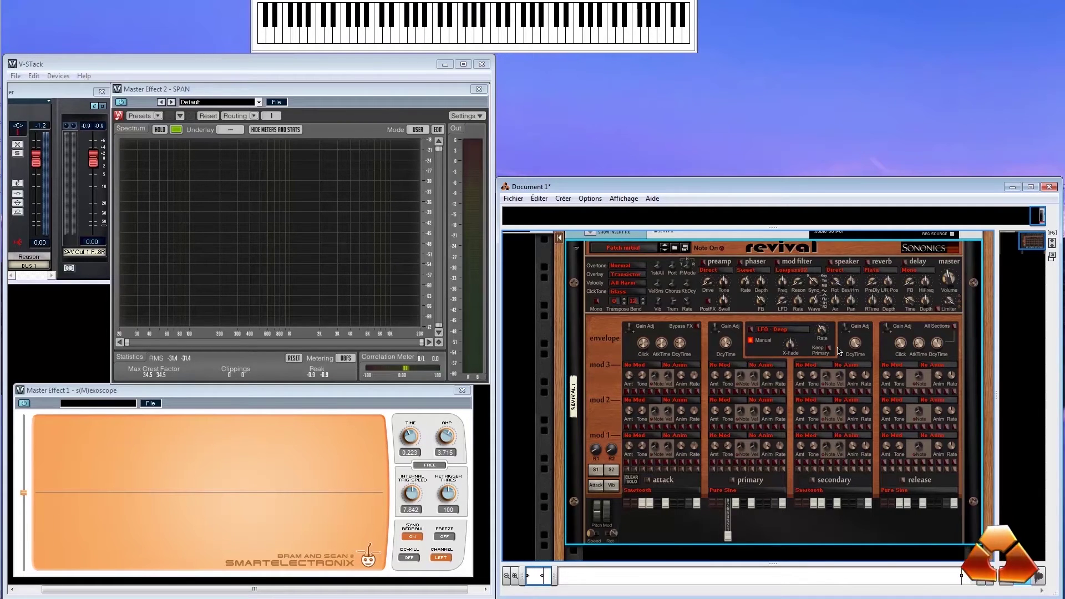
Step: Pull out two more primary drawbars and enable the speaker with the Rot1-180 model
{"action": "left_click", "coordinate": [730, 498]}
{"action": "left_click", "coordinate": [731, 501]}
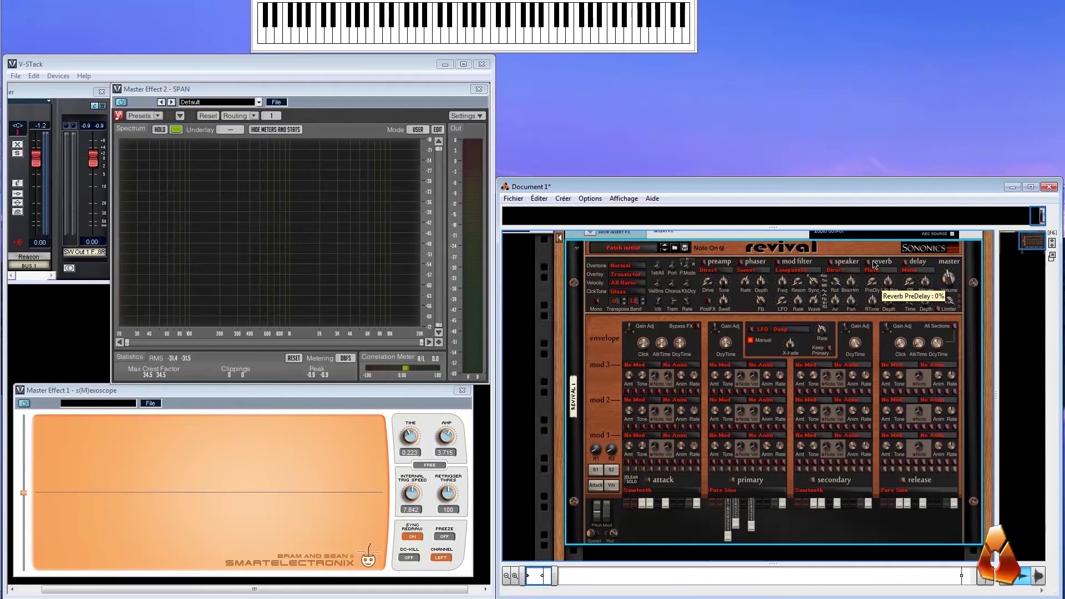
{"action": "left_click", "coordinate": [834, 265]}
{"action": "left_click", "coordinate": [839, 271]}
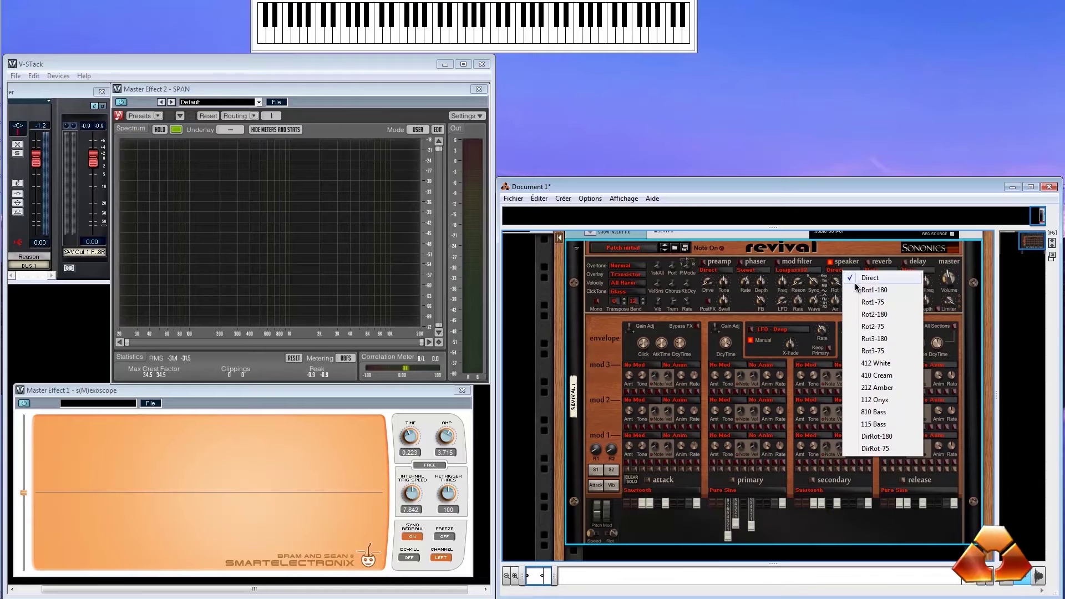
{"action": "left_click", "coordinate": [864, 293]}
Step: Try the speaker's Rotator Amount, Rotator Balance, Mics Pan and Air controls, and view its extra settings on the device's rear panel
{"action": "left_click_drag", "start_coordinate": [839, 288], "coordinate": [842, 317]}
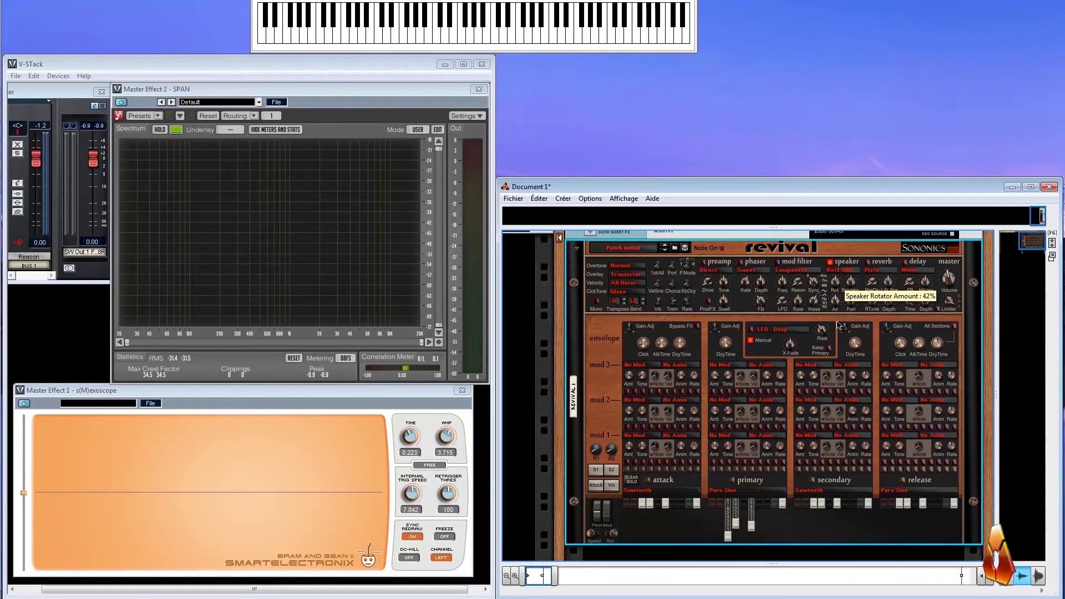
{"action": "left_click_drag", "start_coordinate": [851, 297], "coordinate": [863, 251]}
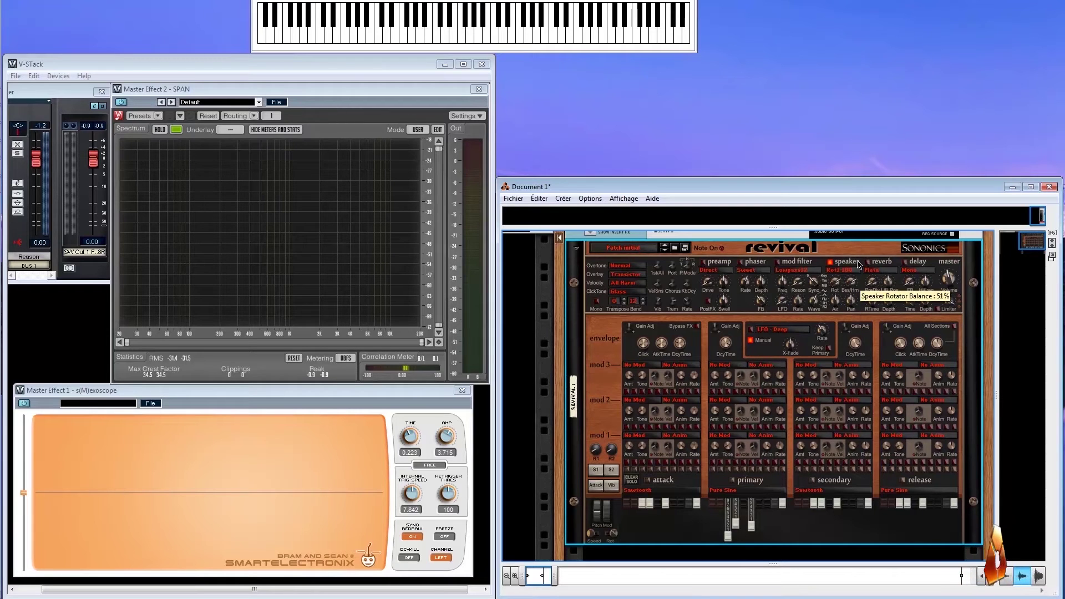
{"action": "left_click_drag", "start_coordinate": [851, 302], "coordinate": [863, 329]}
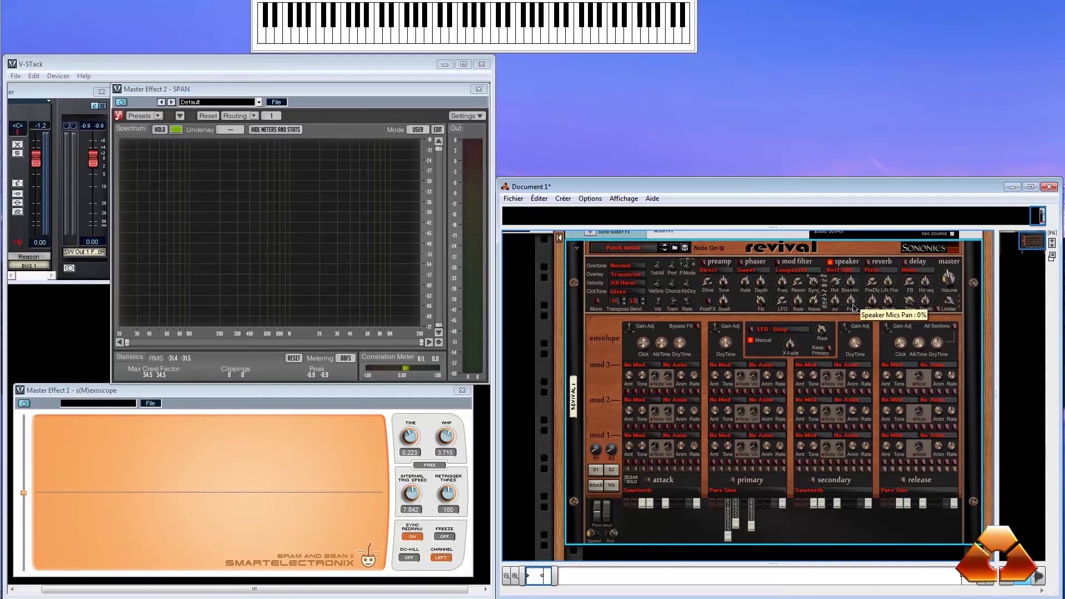
{"action": "mouse_move", "coordinate": [833, 305]}
{"action": "left_mouse_down"}
{"action": "mouse_move", "coordinate": [842, 359]}
{"action": "mouse_move", "coordinate": [841, 281]}
{"action": "mouse_move", "coordinate": [843, 315]}
{"action": "left_mouse_up"}
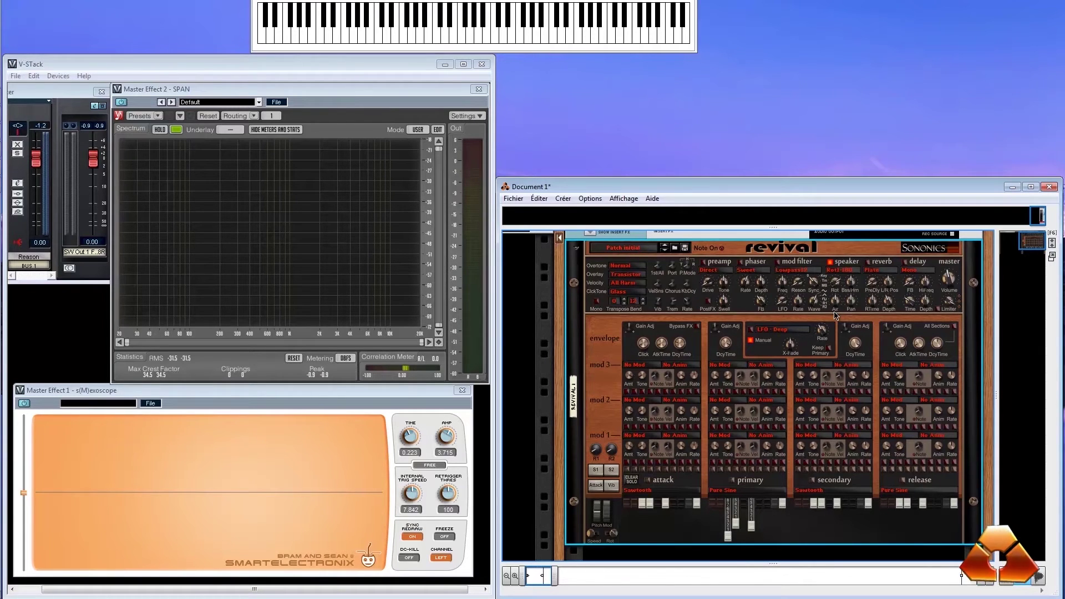
{"action": "key", "text": "Tab"}
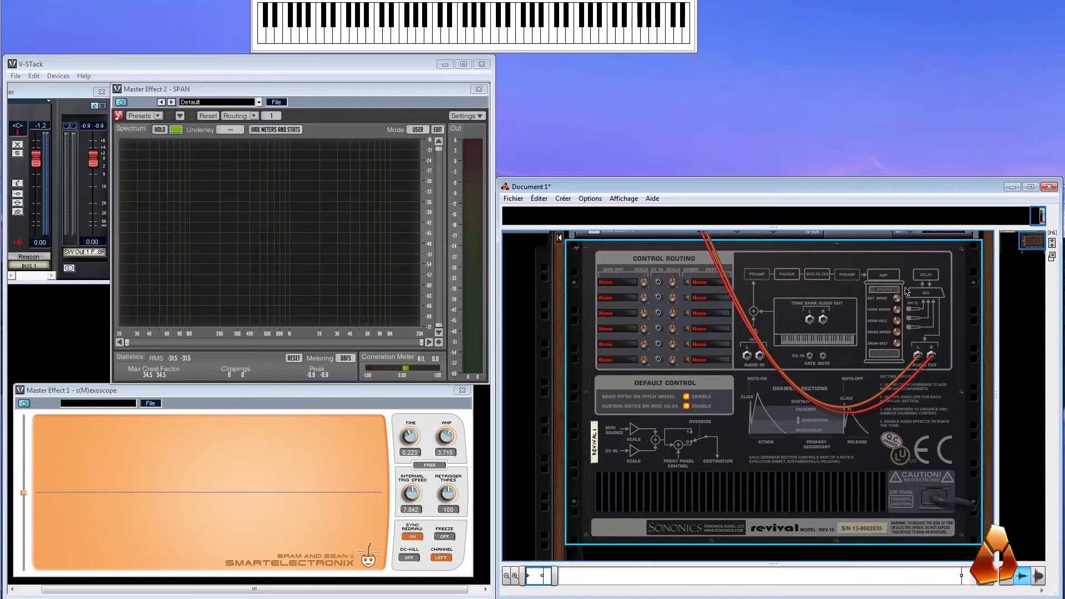
{"action": "key", "text": "Tab"}
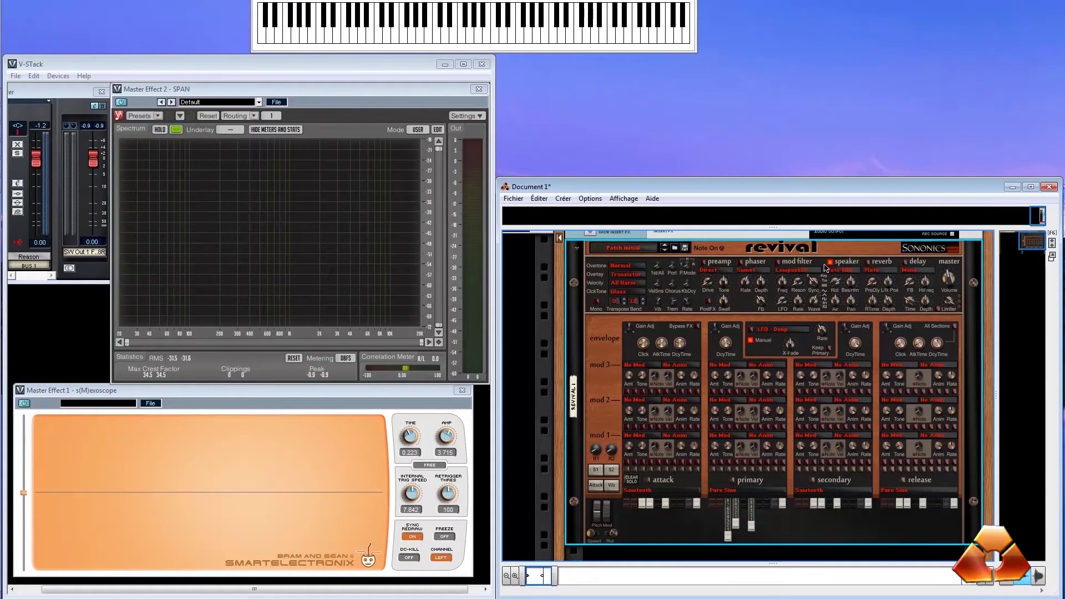
Step: Look through the reverb and delay type lists, leaving reverb on Plate and delay on Mono
{"action": "left_click", "coordinate": [882, 272]}
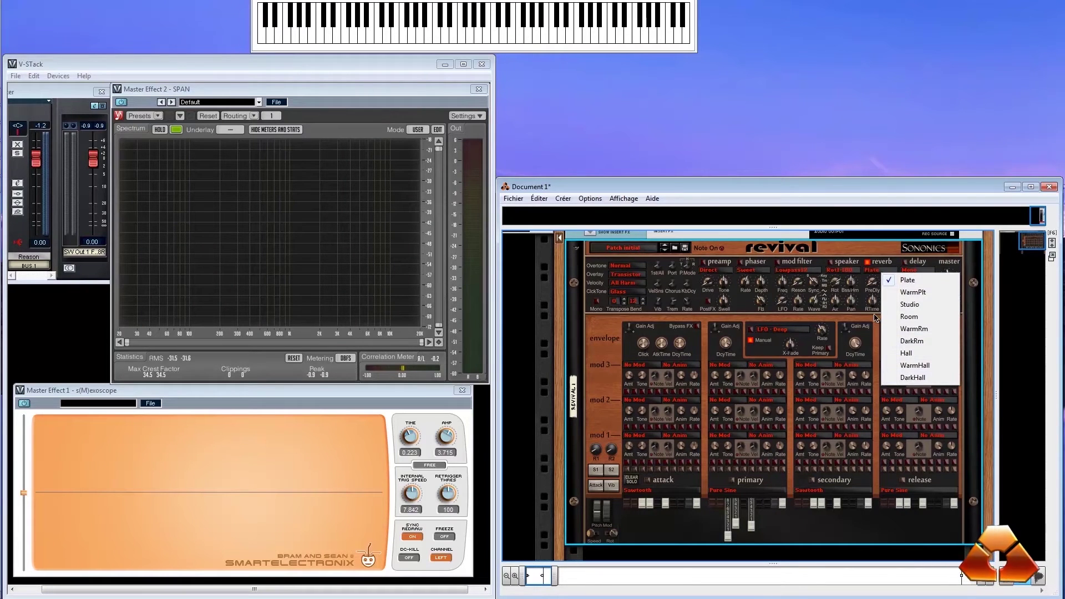
{"action": "left_click", "coordinate": [875, 318]}
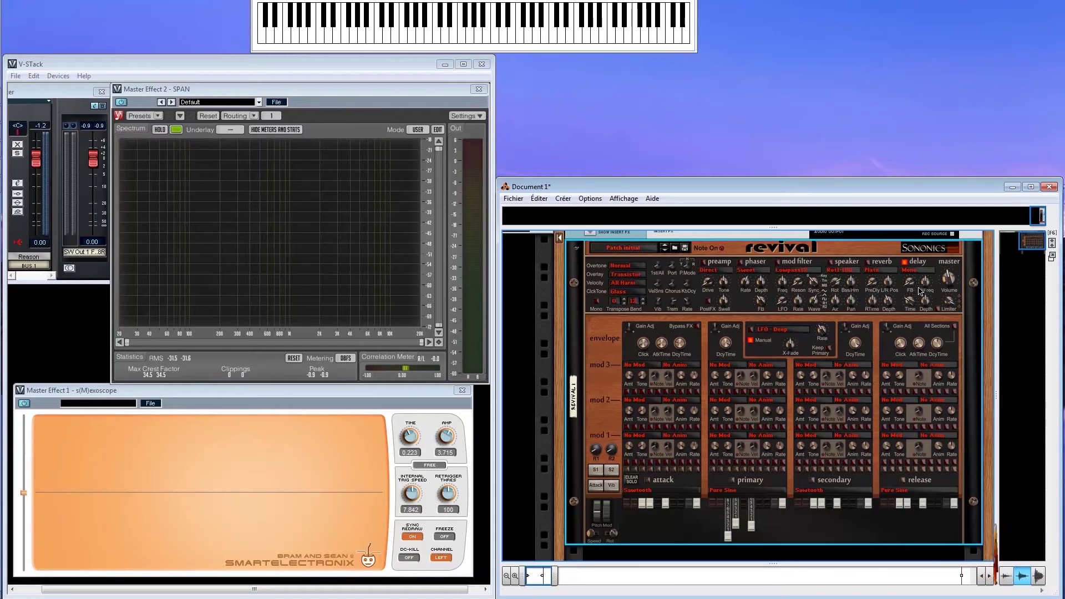
{"action": "left_click", "coordinate": [910, 271]}
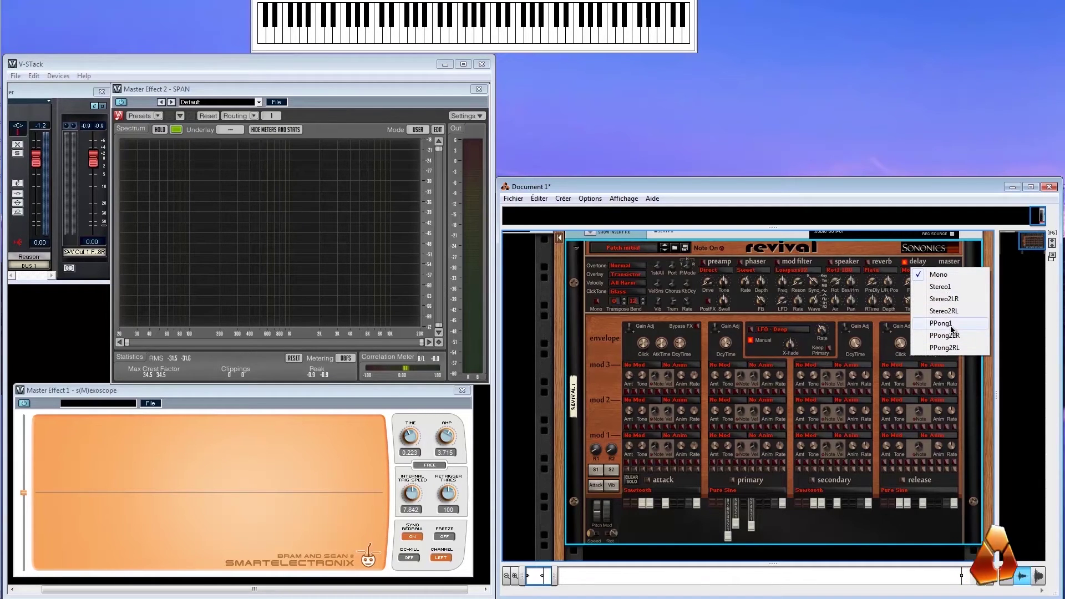
{"action": "left_click", "coordinate": [912, 272]}
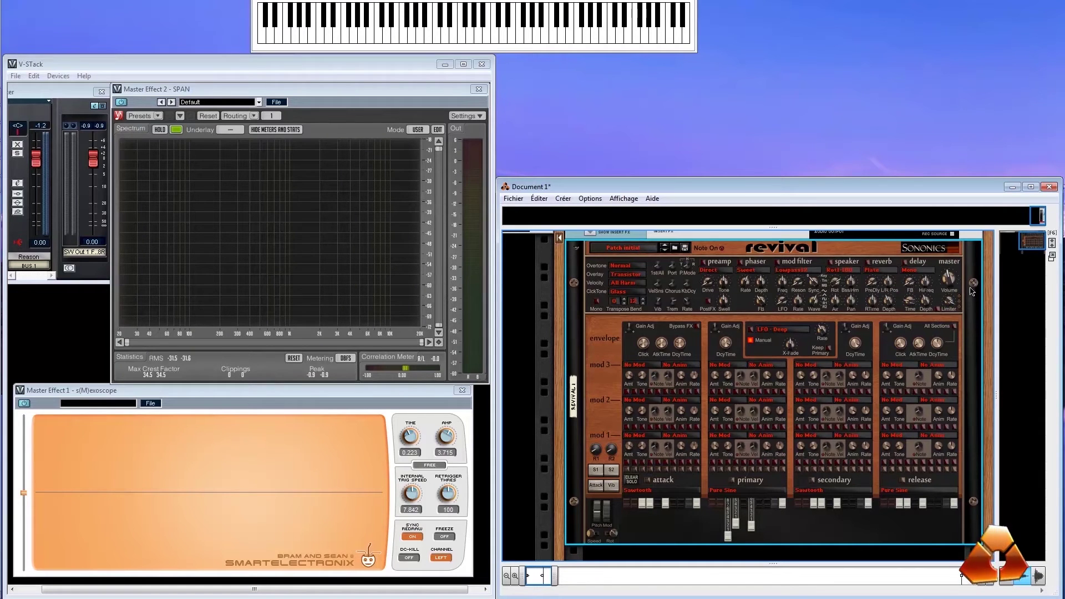
Step: Switch the master limiter on and off again
{"action": "left_click", "coordinate": [938, 309]}
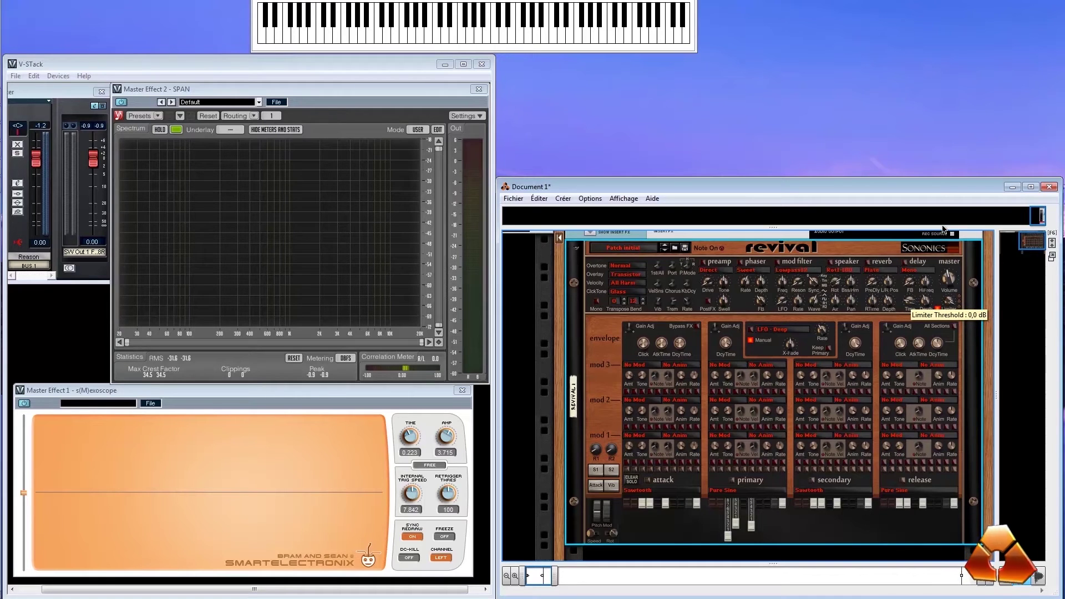
{"action": "left_click", "coordinate": [937, 311]}
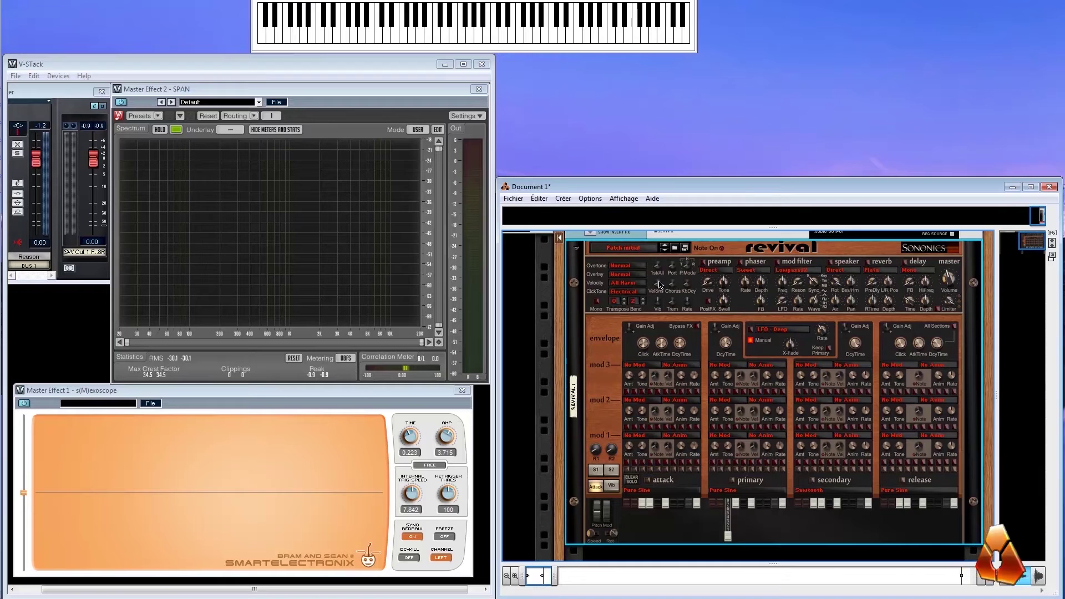
Step: Look through the Velocity and ClickTone options, keeping Velocity on All Harm
{"action": "left_click", "coordinate": [641, 283]}
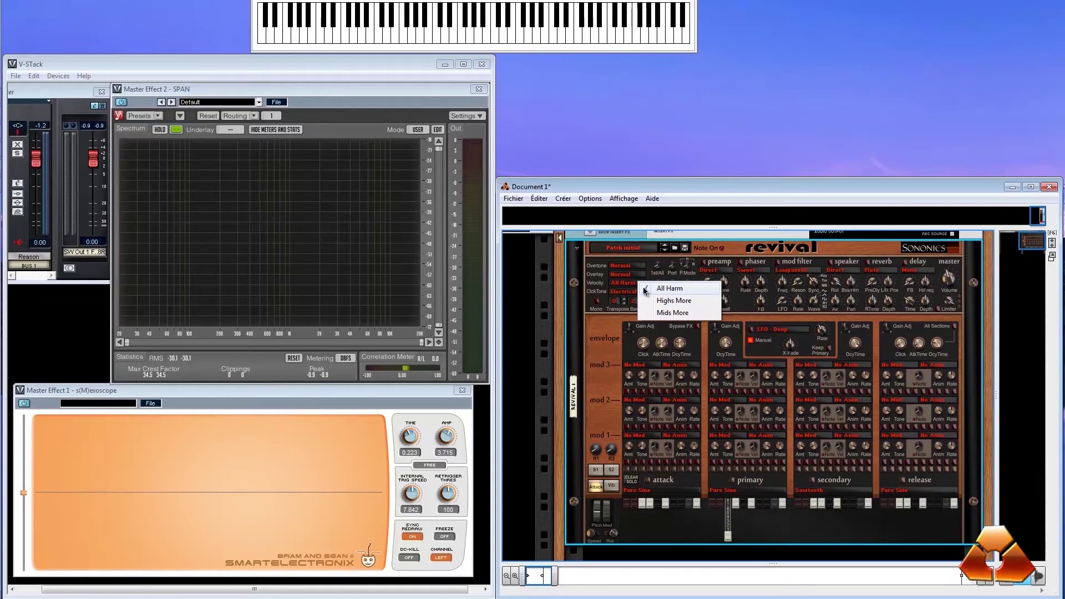
{"action": "left_click", "coordinate": [646, 288]}
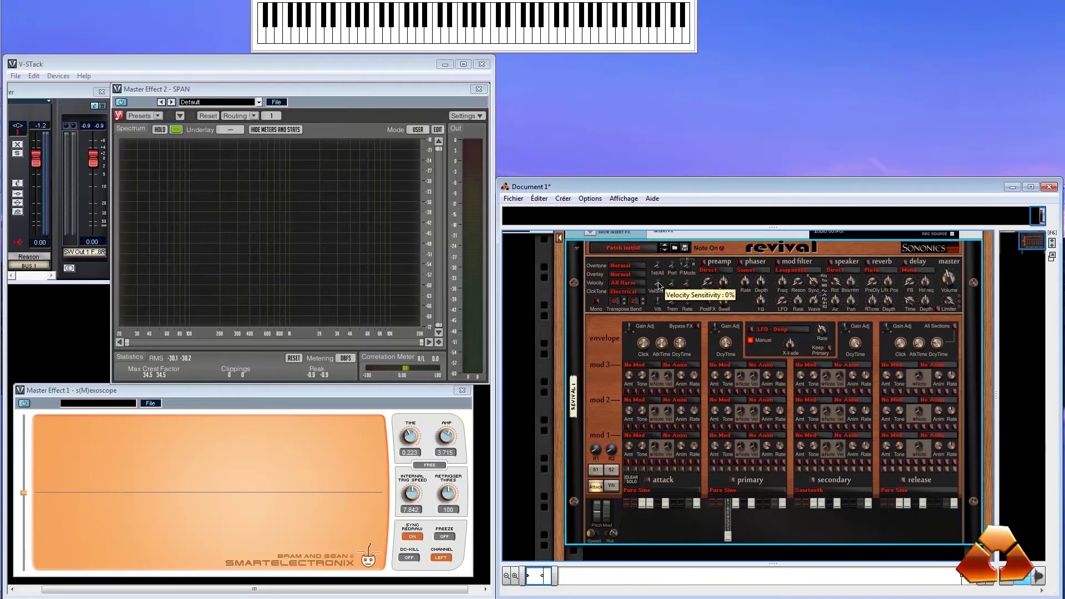
{"action": "left_click", "coordinate": [625, 292]}
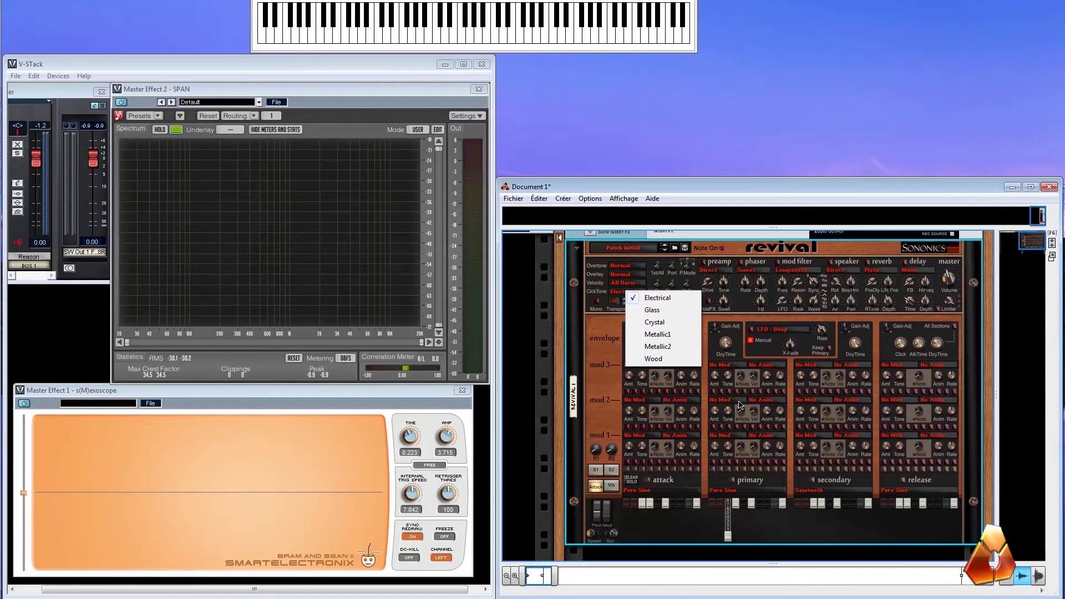
Step: Push in the primary drawbar, leaving one attack drawbar slightly out, and raise the master volume to -12.93 dB
{"action": "left_click", "coordinate": [728, 505]}
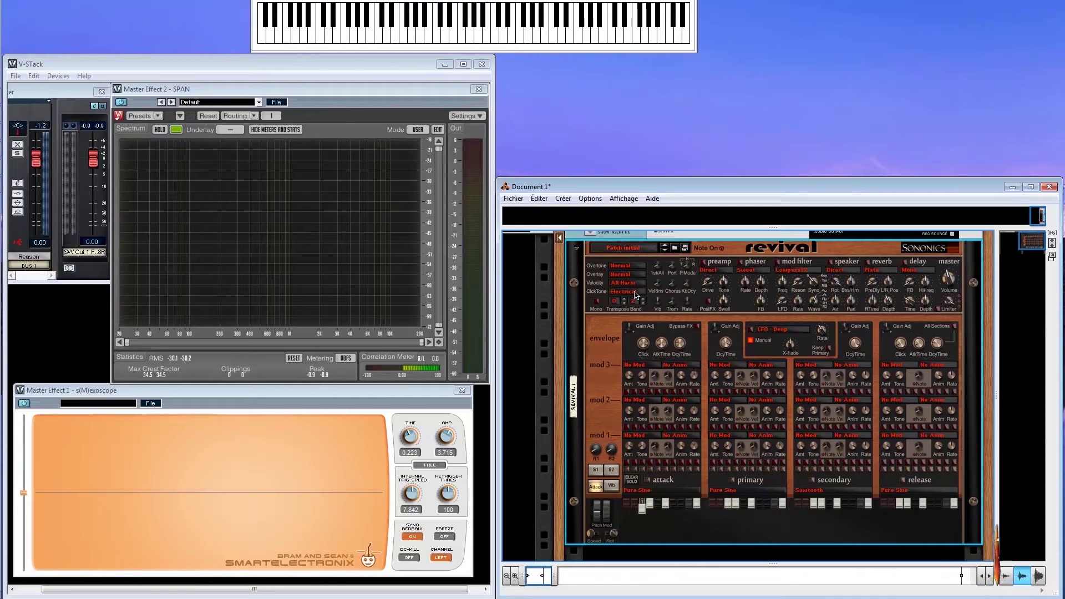
{"action": "left_click_drag", "start_coordinate": [950, 277], "coordinate": [958, 233]}
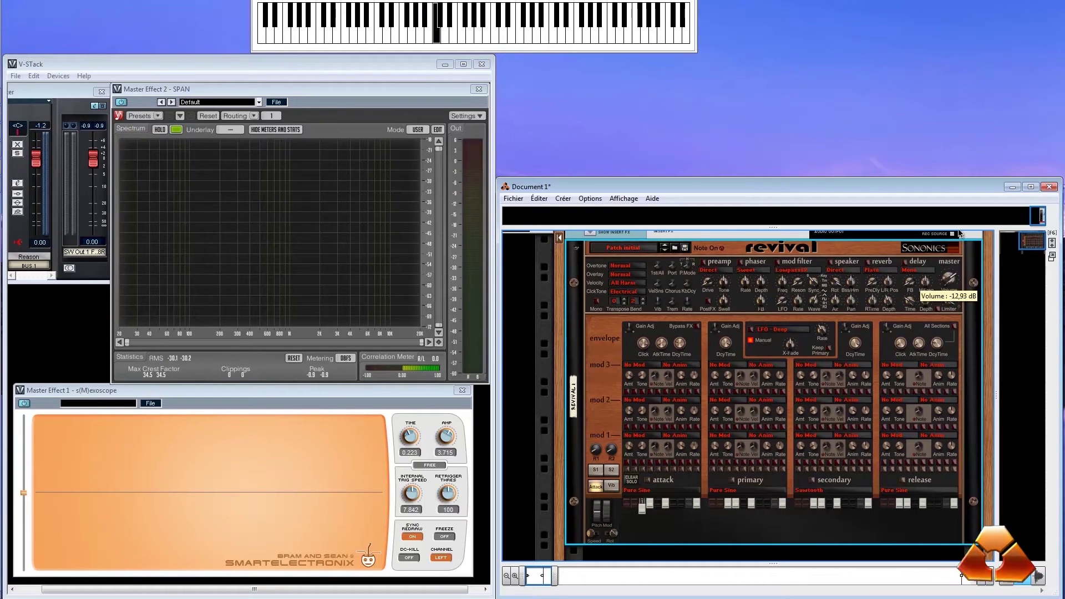
Step: Set the ClickTone to Glass
{"action": "left_click", "coordinate": [630, 293]}
{"action": "left_click", "coordinate": [645, 311]}
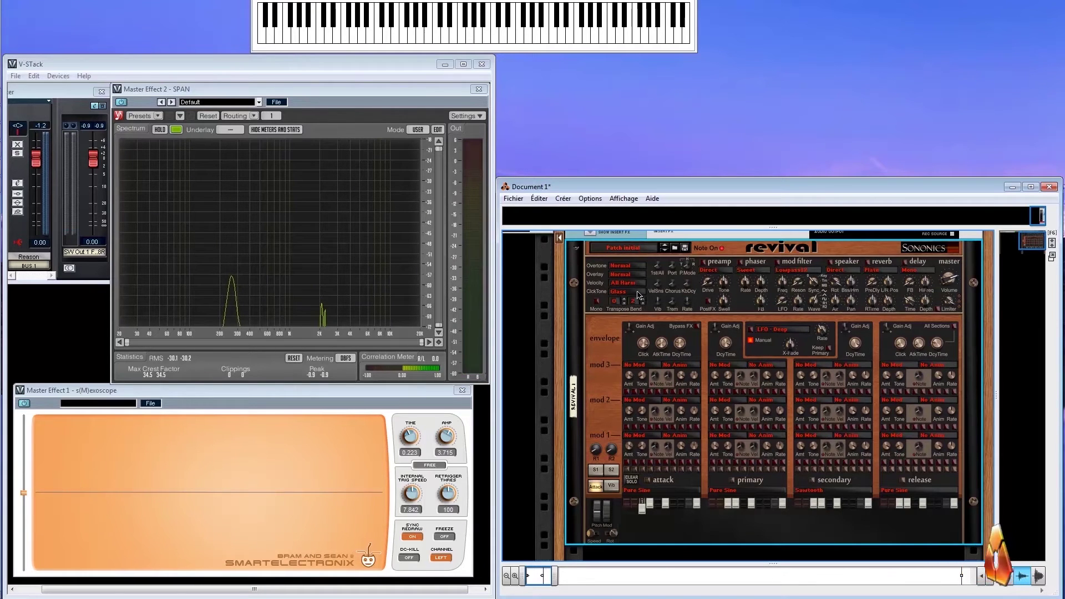
Step: Audition the Crystal, Metallic1, Metallic2 and Wood options of the ClickTone one after another
{"action": "left_click", "coordinate": [638, 293]}
{"action": "left_click", "coordinate": [652, 324]}
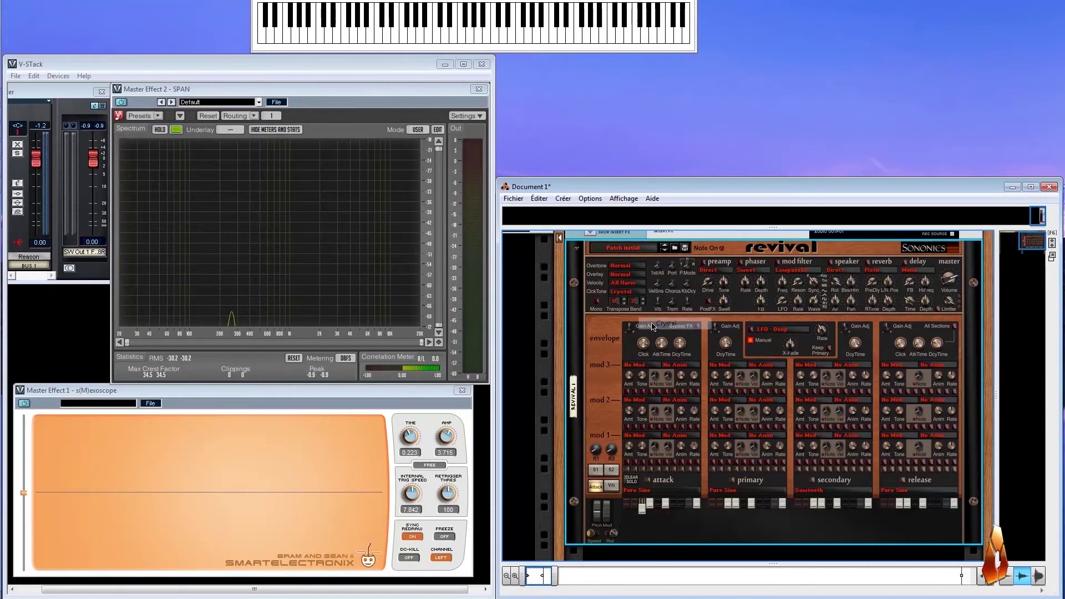
{"action": "left_click", "coordinate": [637, 292]}
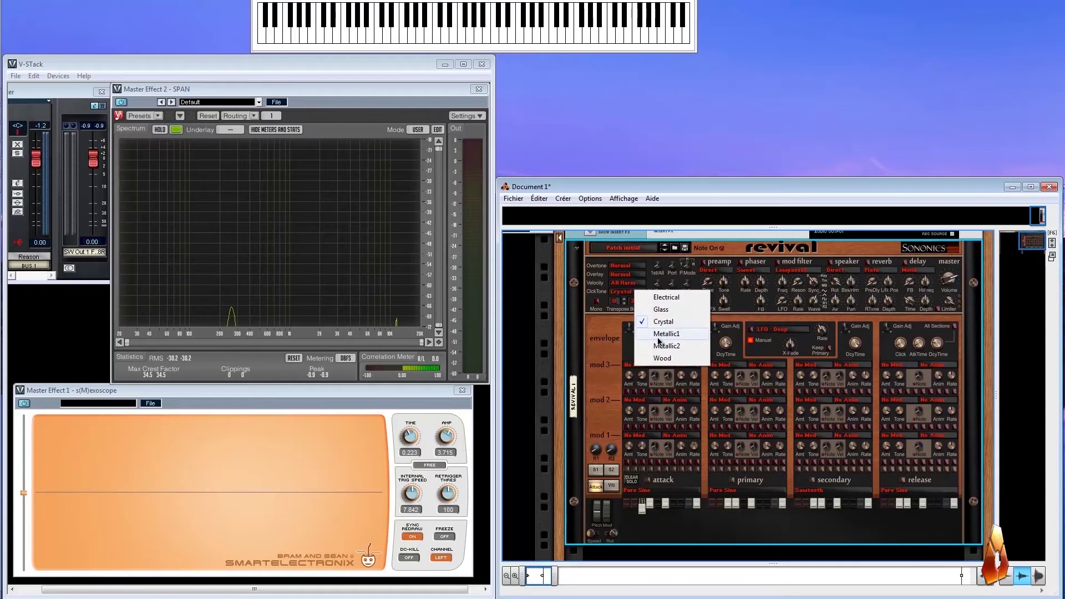
{"action": "left_click", "coordinate": [658, 334]}
{"action": "left_click", "coordinate": [643, 292]}
{"action": "left_click", "coordinate": [657, 346]}
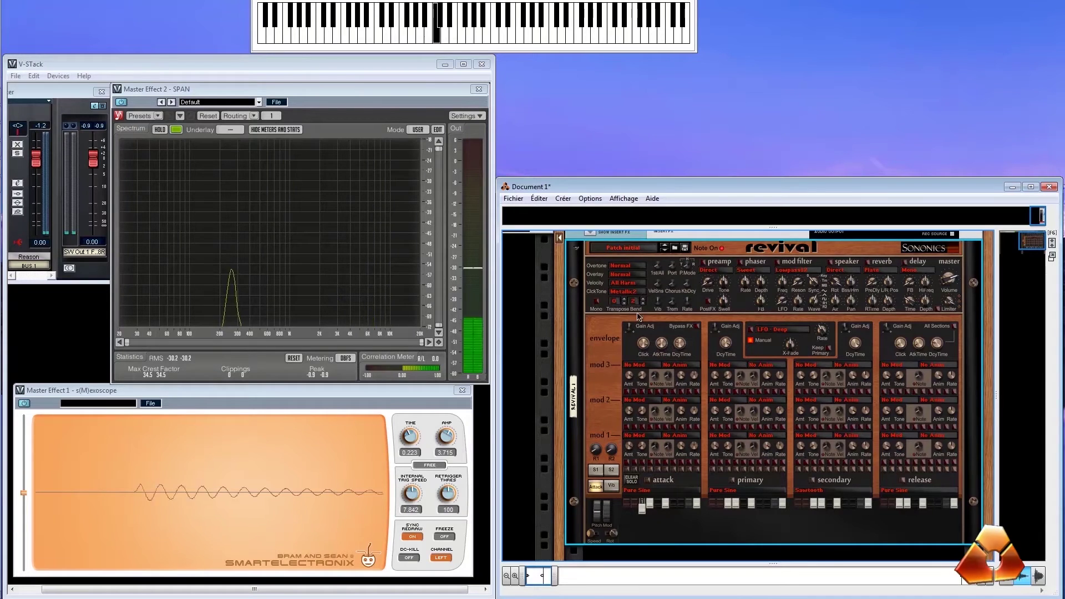
{"action": "left_click", "coordinate": [639, 292]}
{"action": "left_click", "coordinate": [656, 358]}
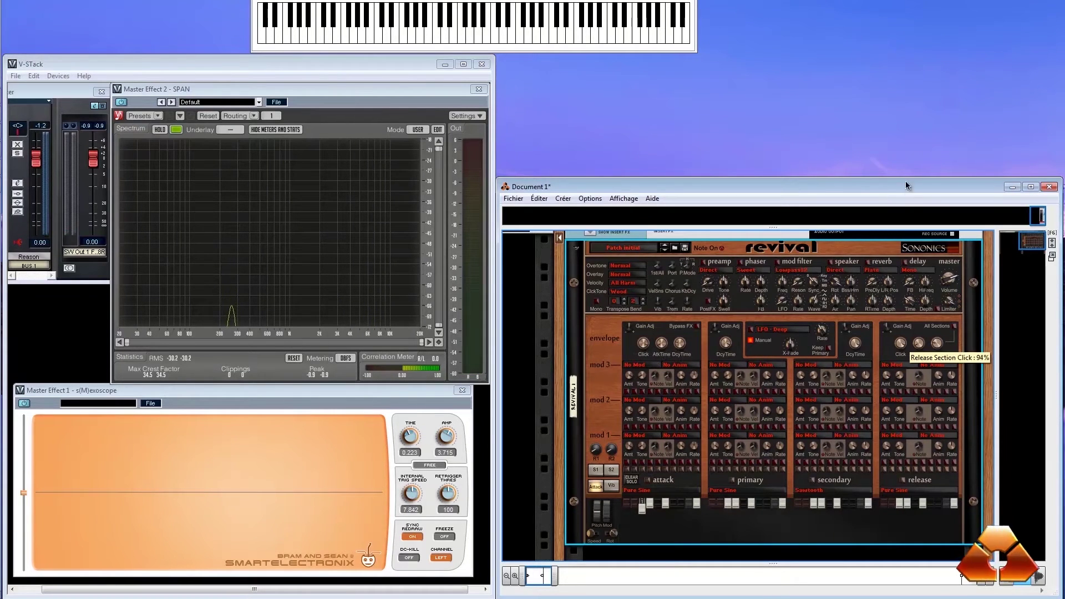
Step: Set the ClickTone back to Glass, then change it to Electrical
{"action": "left_click", "coordinate": [639, 293]}
{"action": "left_click", "coordinate": [637, 308]}
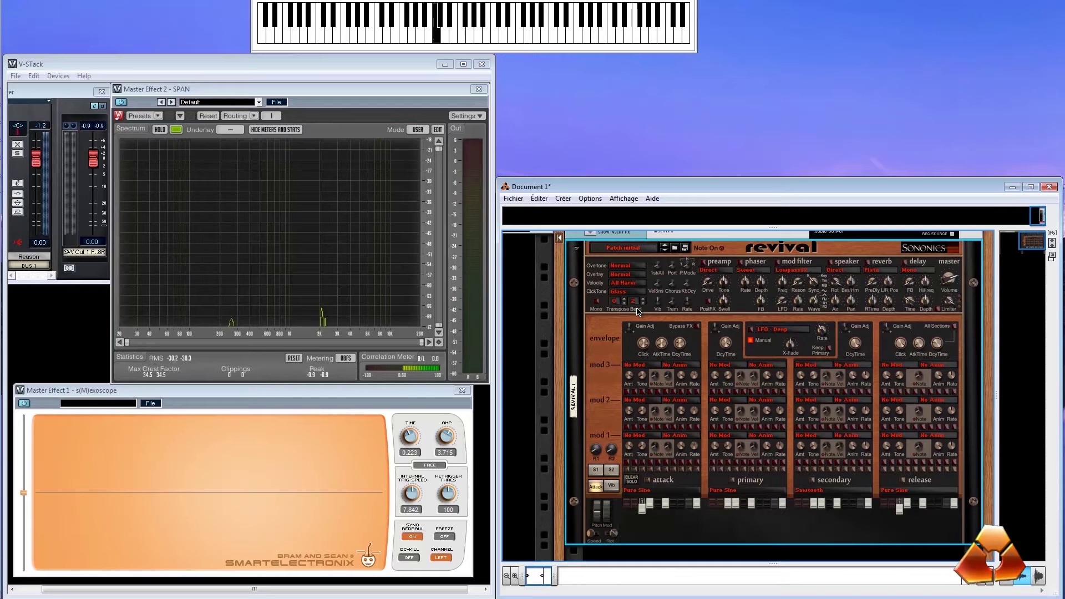
{"action": "left_click", "coordinate": [635, 291]}
{"action": "left_click", "coordinate": [657, 351]}
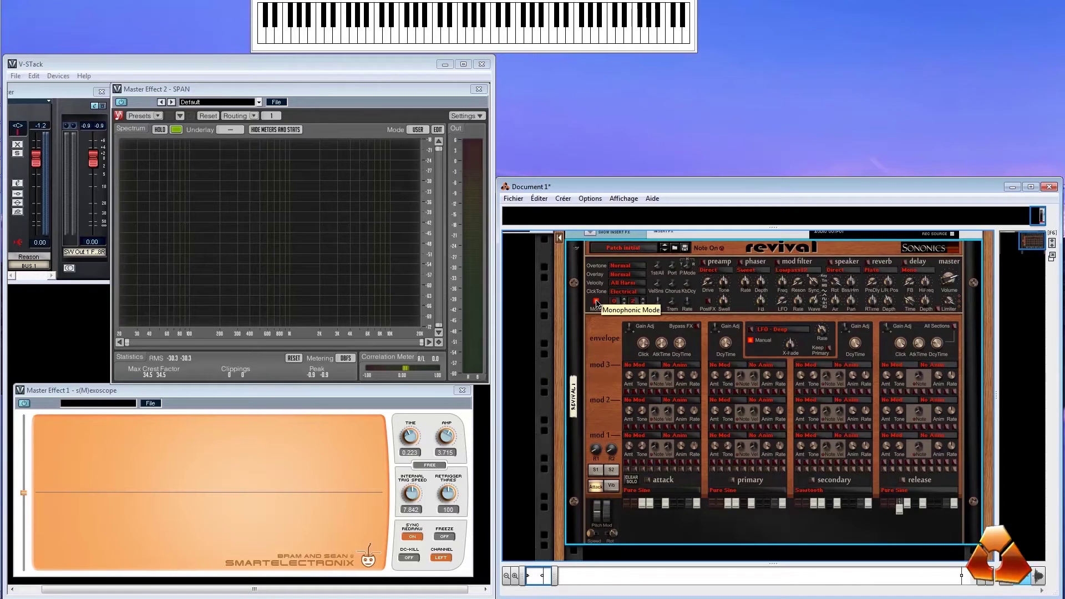
Step: Pull one primary drawbar partway out and switch monophonic mode off
{"action": "left_click", "coordinate": [729, 537]}
{"action": "left_click_drag", "start_coordinate": [730, 539], "coordinate": [732, 518]}
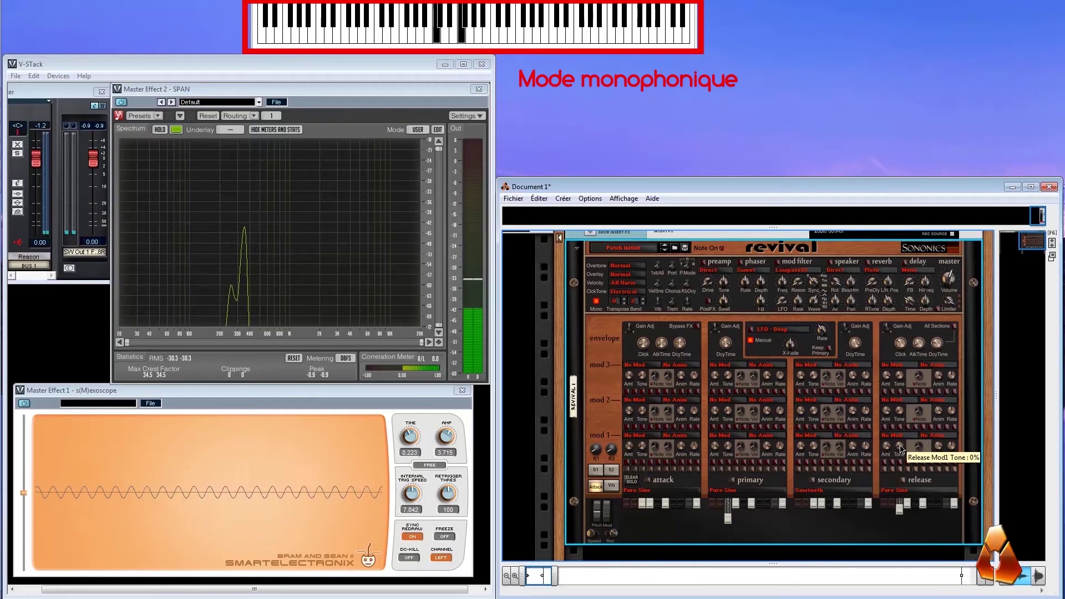
{"action": "left_click", "coordinate": [594, 305]}
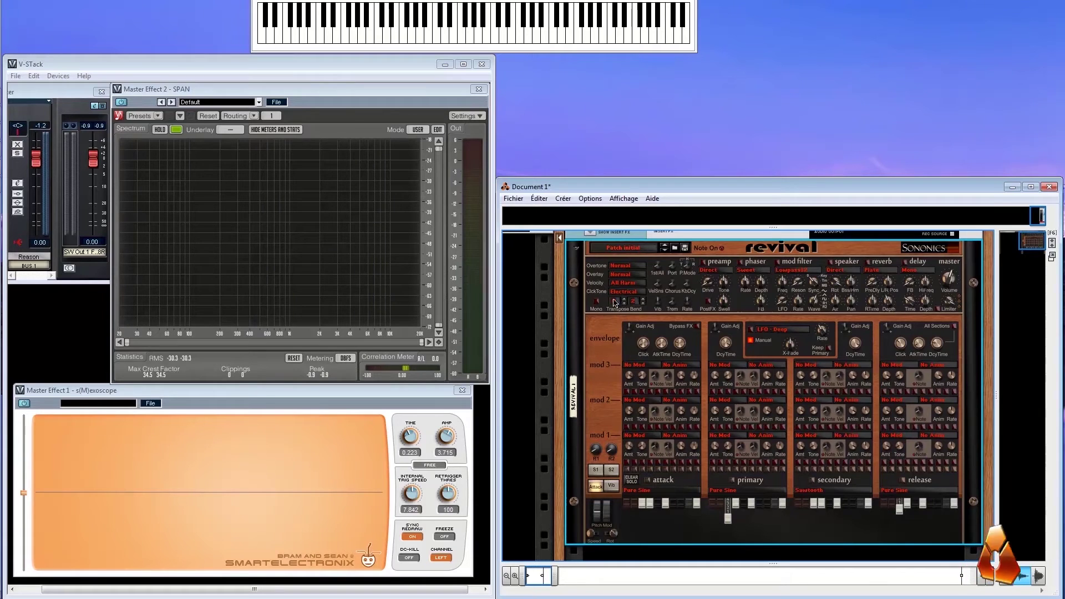
Step: Try a transposition of -24 semitones, reset it, and raise the pitch-bend range
{"action": "left_click_drag", "start_coordinate": [620, 305], "coordinate": [625, 354]}
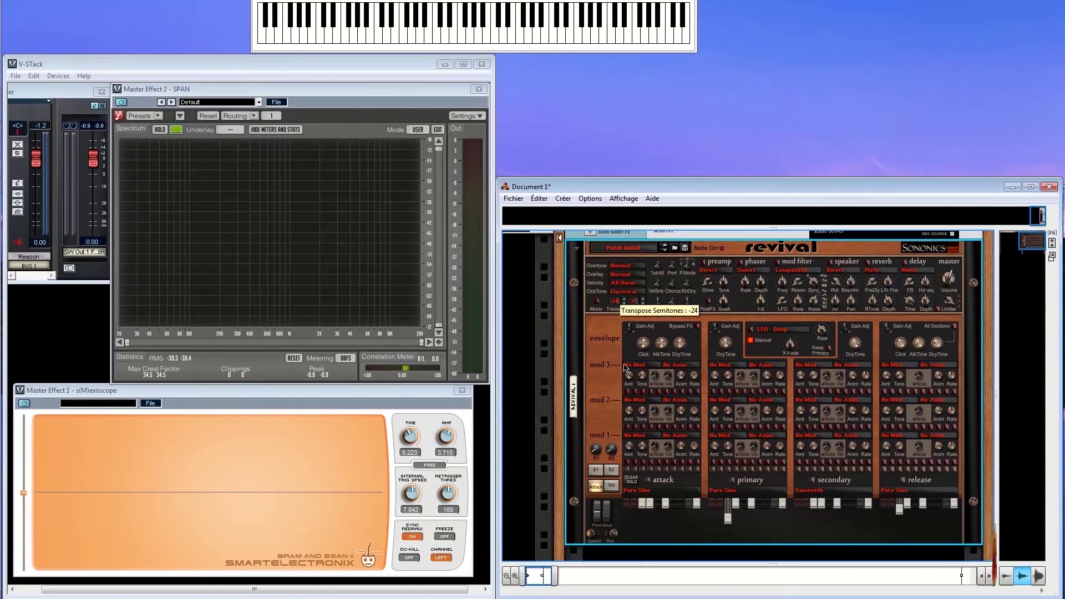
{"action": "left_click_drag", "start_coordinate": [622, 400], "coordinate": [619, 309]}
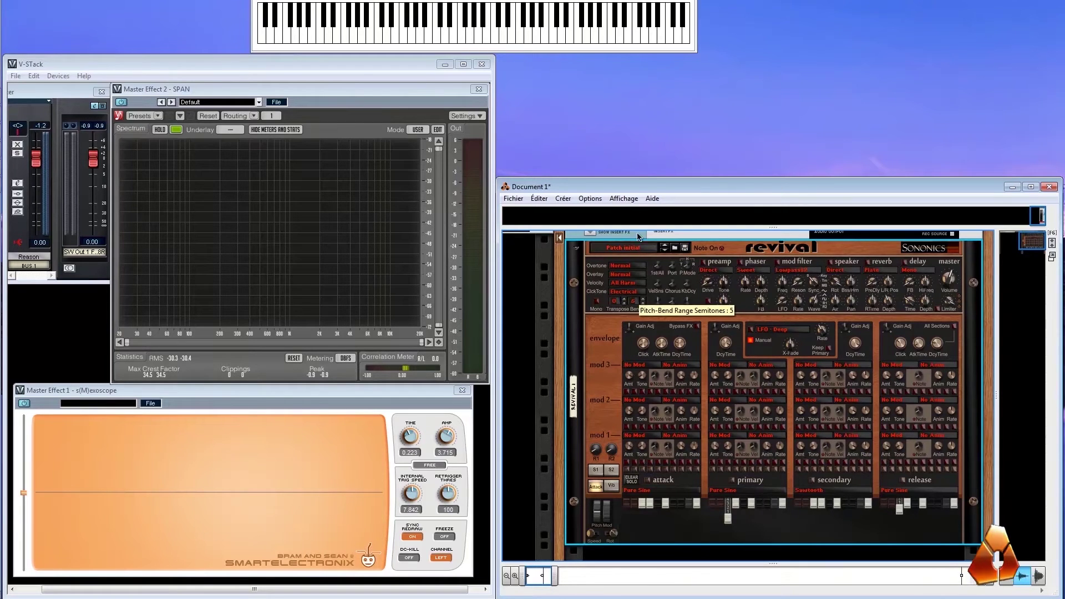
{"action": "left_click_drag", "start_coordinate": [637, 194], "coordinate": [624, 148]}
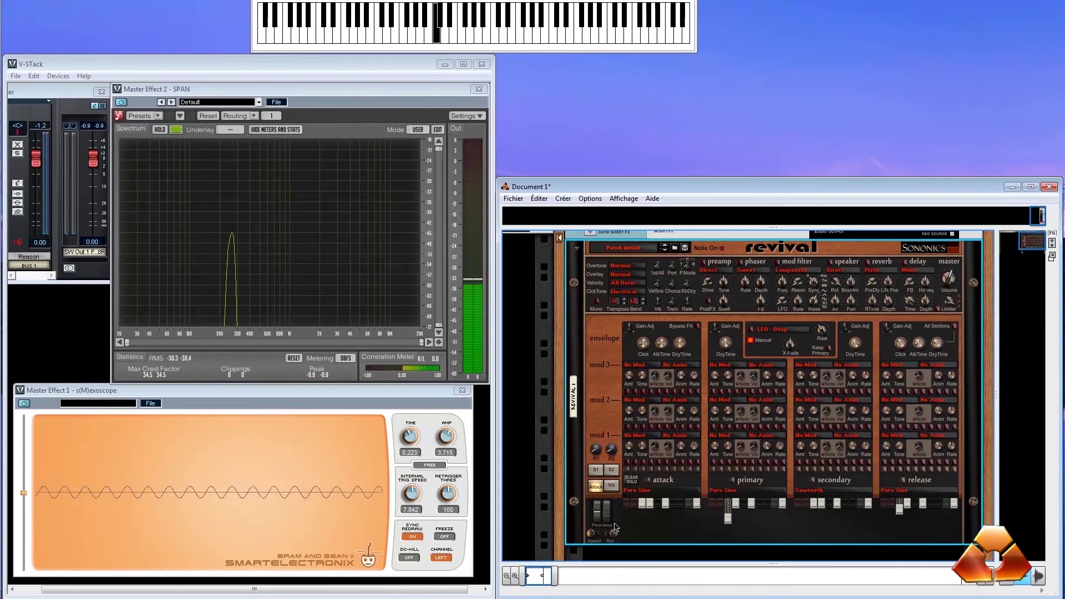
Step: Try out the pitch bend, then transpose the sound up and reset the transposition
{"action": "left_click_drag", "start_coordinate": [614, 527], "coordinate": [609, 549]}
{"action": "left_click_drag", "start_coordinate": [617, 304], "coordinate": [614, 301]}
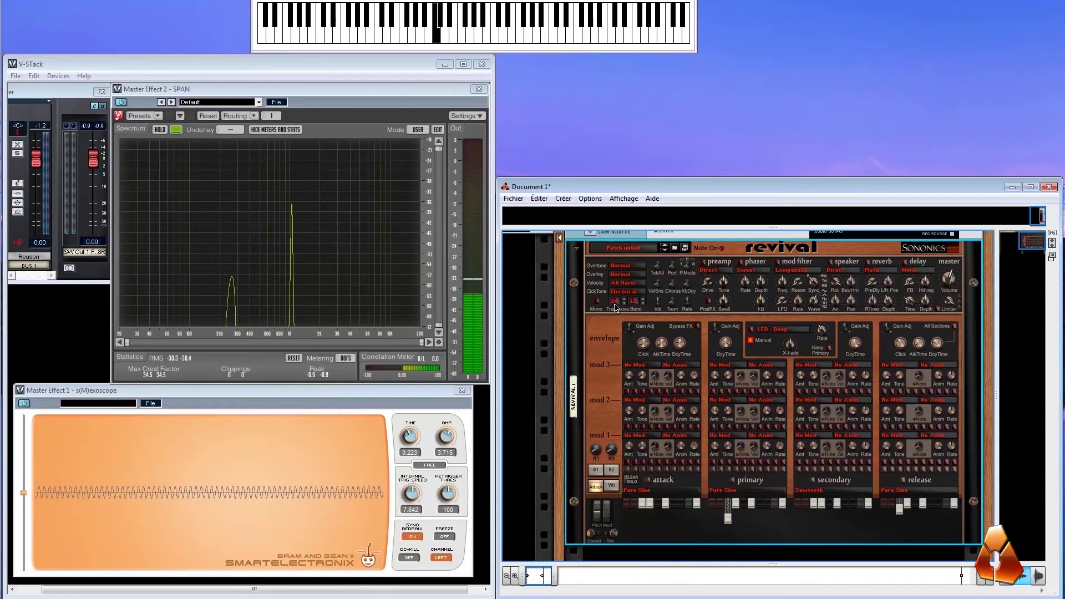
{"action": "mouse_move", "coordinate": [615, 300]}
{"action": "left_mouse_down"}
{"action": "mouse_move", "coordinate": [614, 509]}
{"action": "mouse_move", "coordinate": [620, 301]}
{"action": "left_mouse_up"}
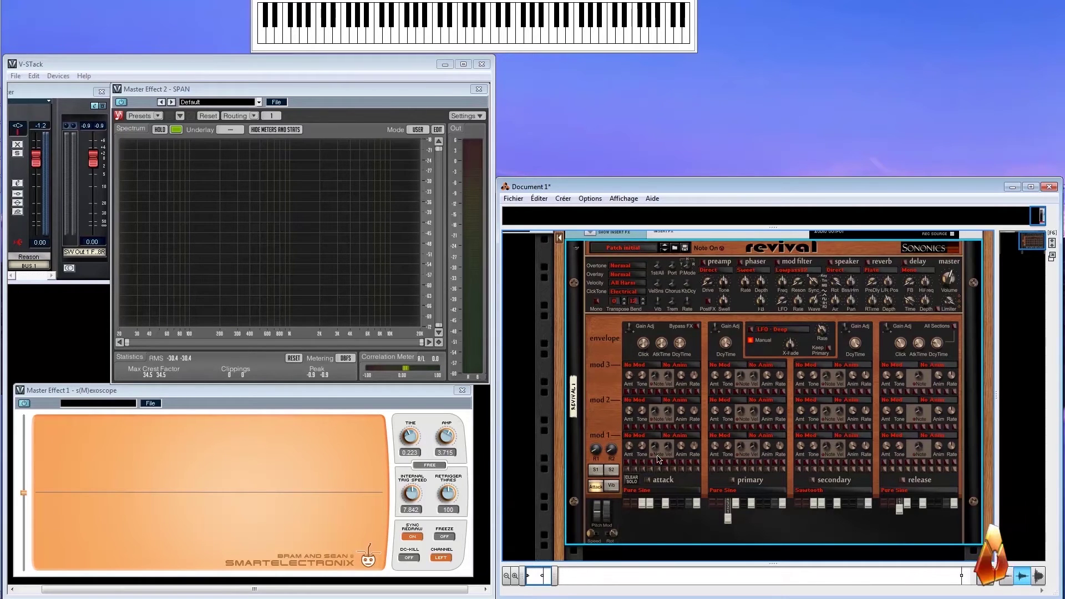
Step: Set the attack section's waveform to Sawtooth and pull two of its drawbars fully out
{"action": "left_click", "coordinate": [645, 491]}
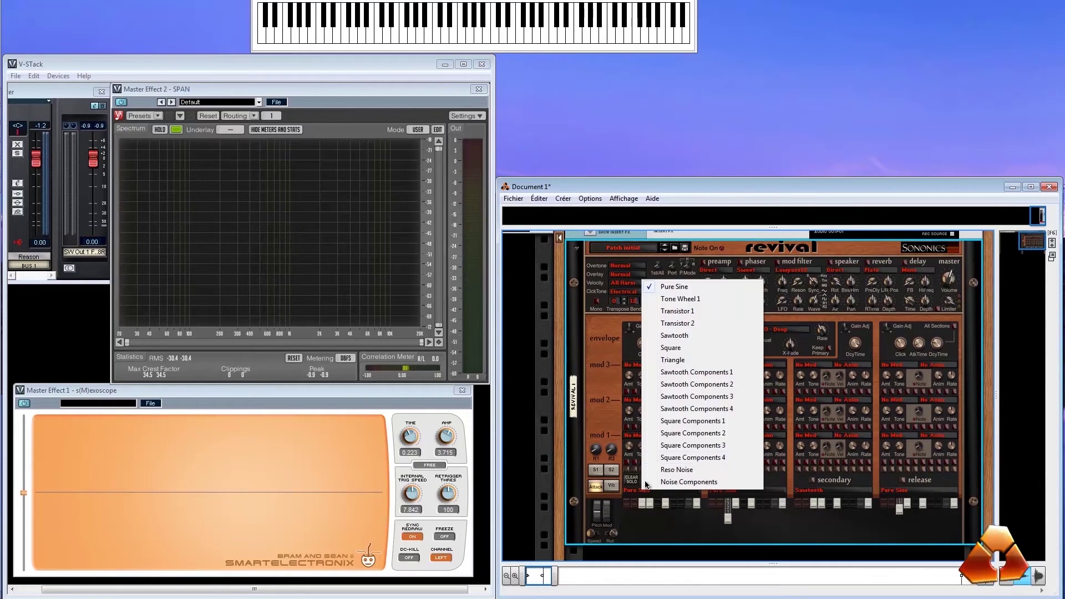
{"action": "left_click", "coordinate": [681, 337]}
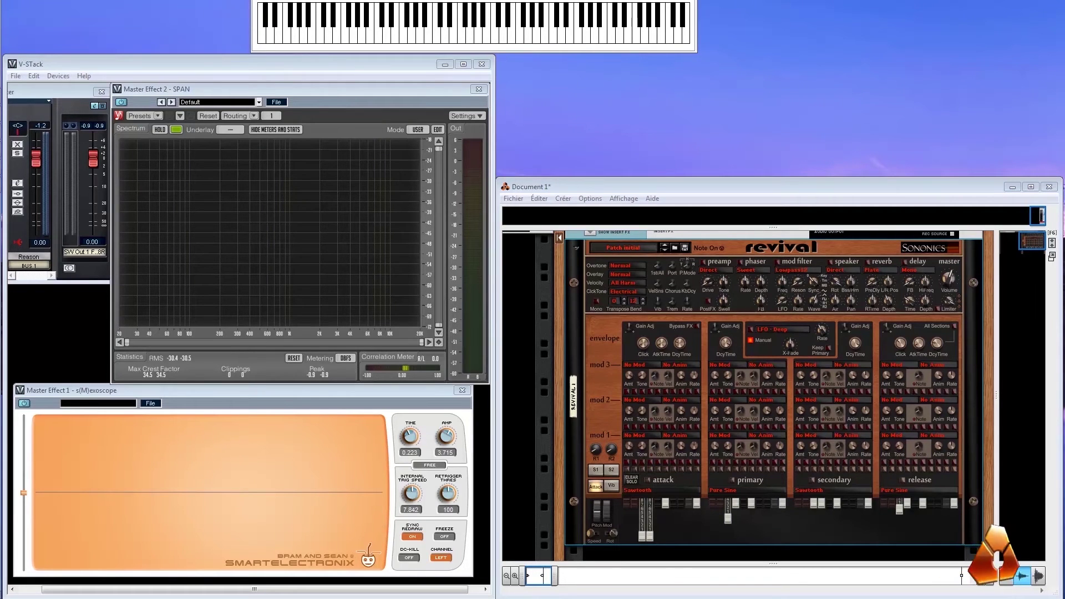
{"action": "left_click", "coordinate": [689, 411]}
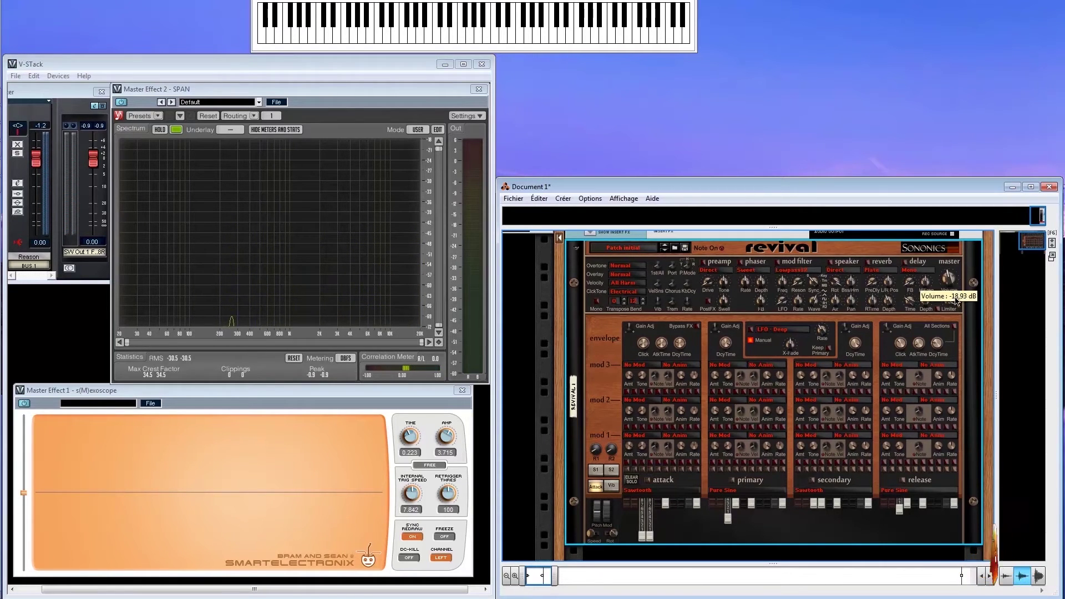
Step: Pull the already extended primary drawbar and the primary 4th harmonic drawbar fully out, and set the ClickTone to Glass
{"action": "left_click_drag", "start_coordinate": [728, 518], "coordinate": [731, 571]}
{"action": "left_click", "coordinate": [751, 534]}
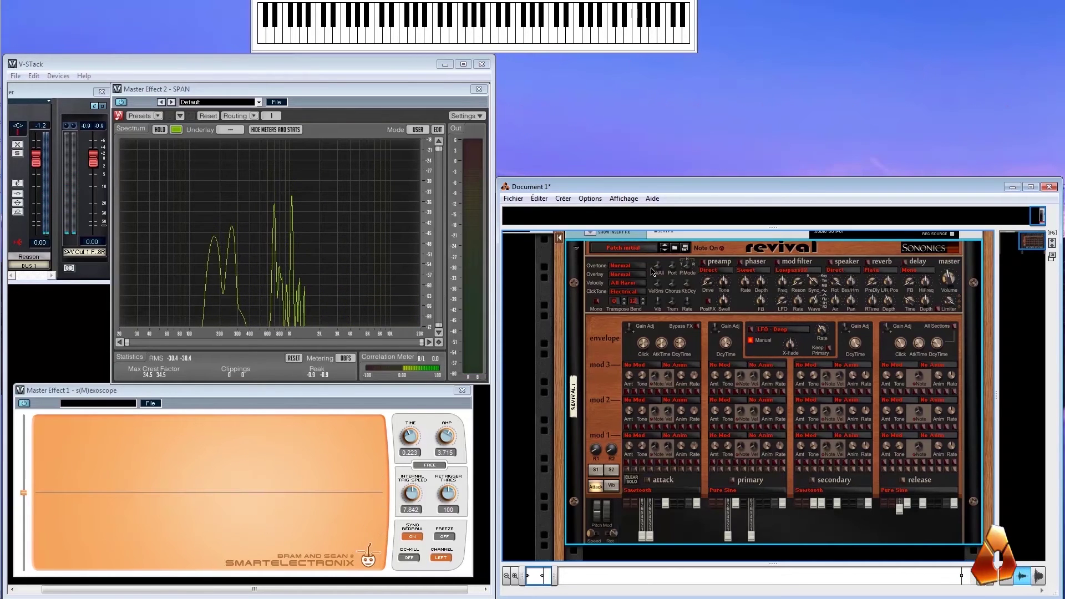
{"action": "left_click", "coordinate": [634, 293]}
{"action": "left_click", "coordinate": [642, 316]}
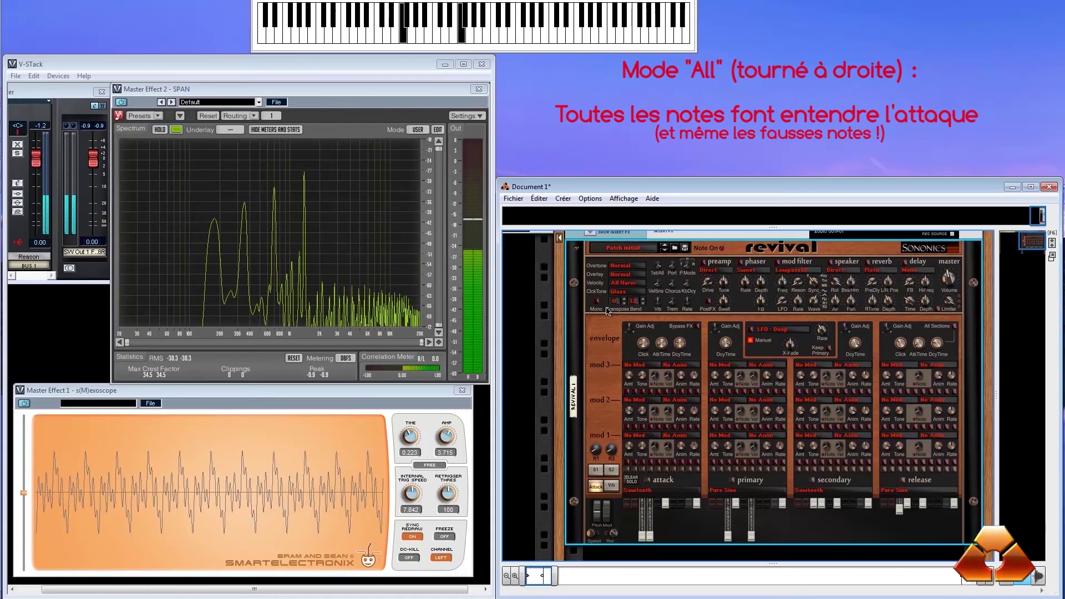
Step: Push the primary 4th harmonic drawbar back to 0% and switch Attack off and on again
{"action": "left_click_drag", "start_coordinate": [751, 536], "coordinate": [754, 504]}
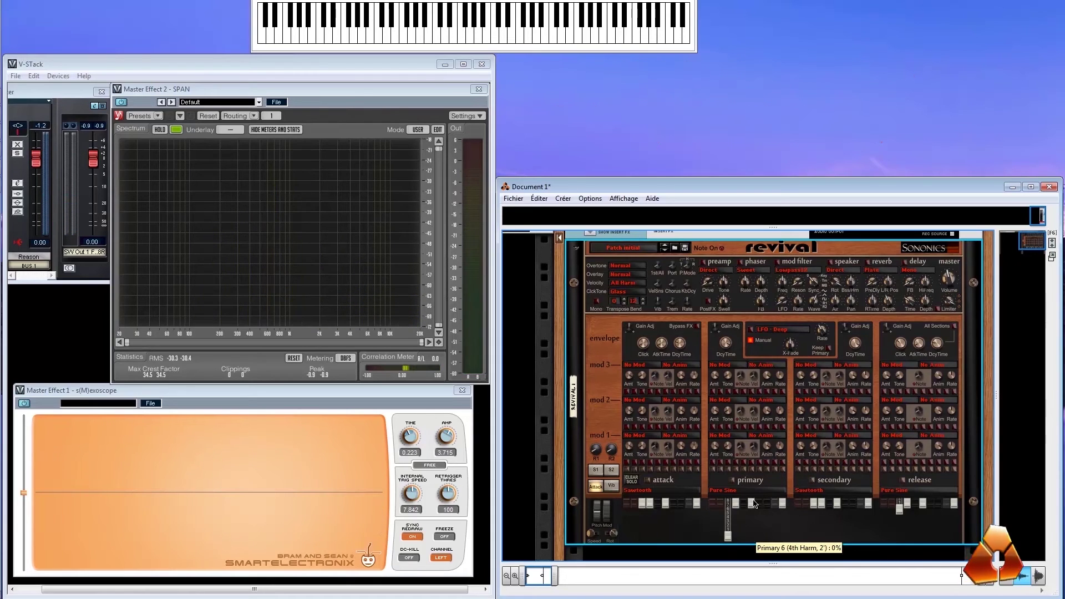
{"action": "left_click", "coordinate": [596, 490]}
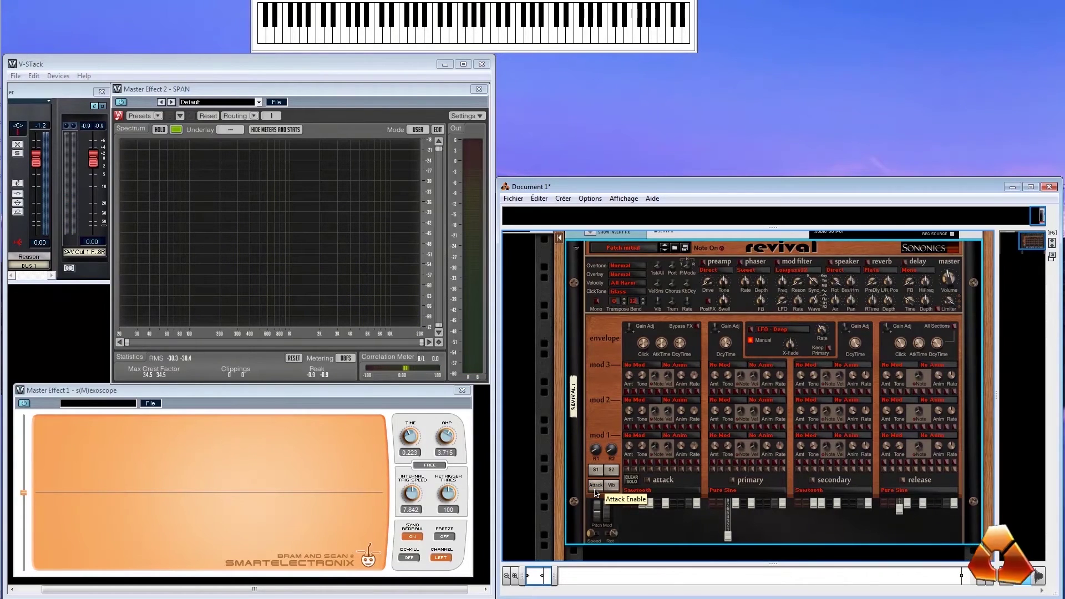
{"action": "left_click", "coordinate": [596, 490]}
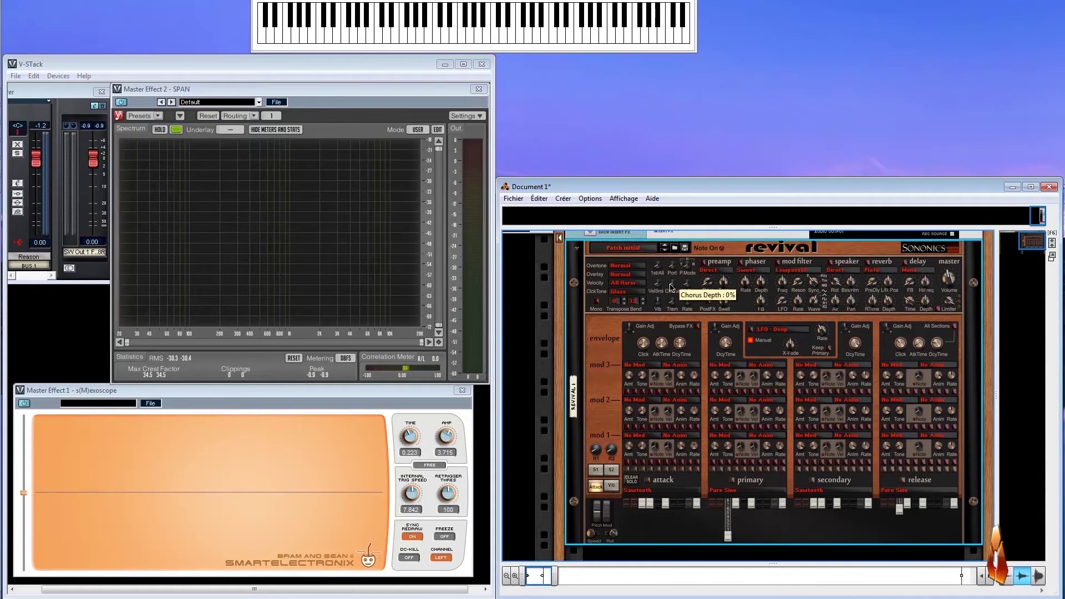
Step: Raise the chorus depth, then turn it back down
{"action": "left_click_drag", "start_coordinate": [671, 288], "coordinate": [674, 228]}
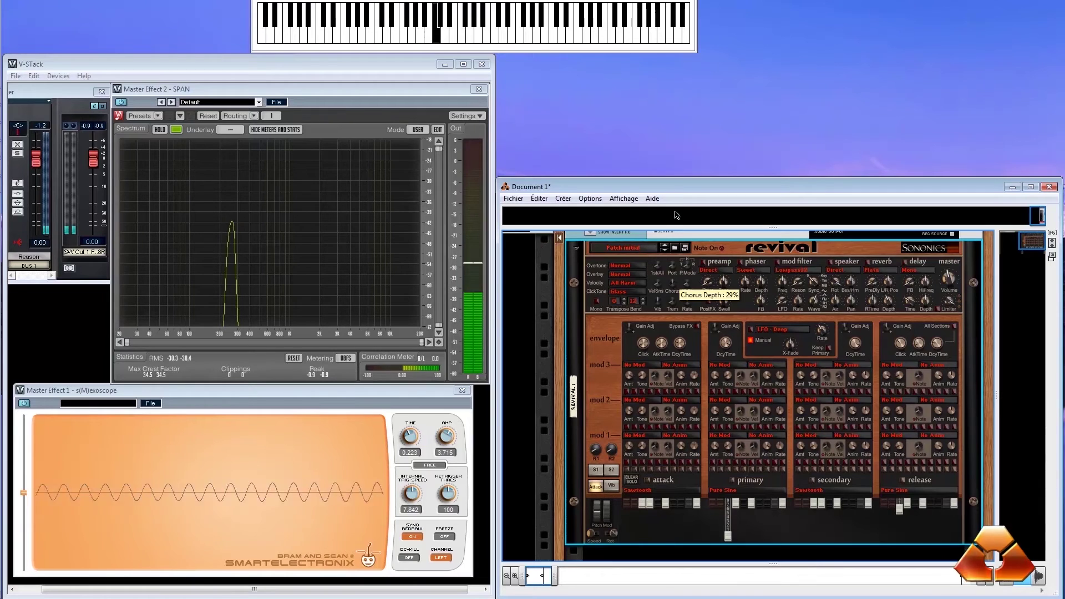
{"action": "left_click_drag", "start_coordinate": [687, 115], "coordinate": [679, 314]}
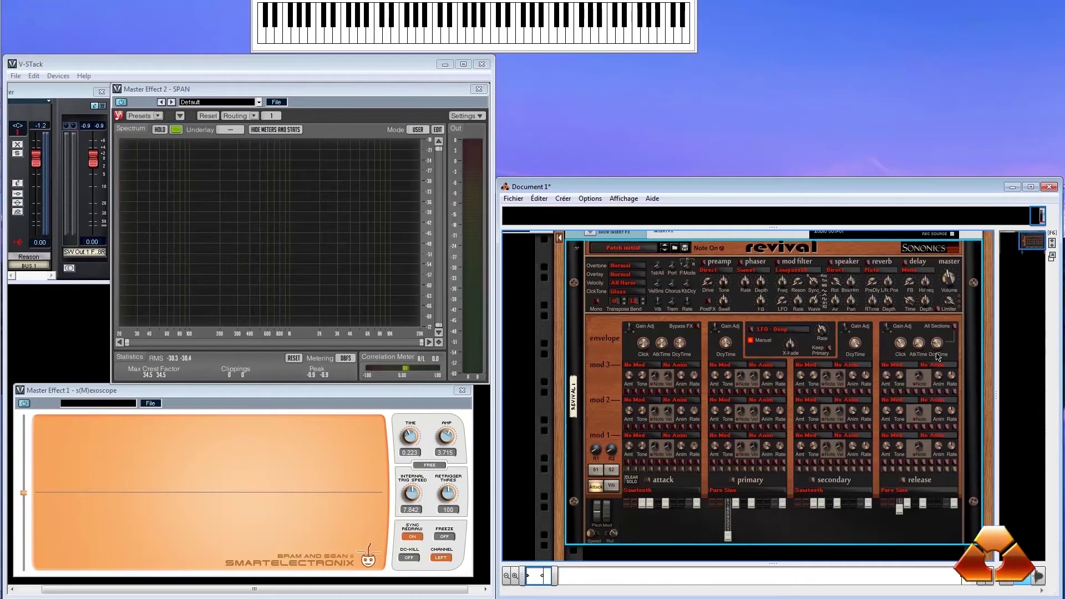
Step: Enable All Sections in the release envelope and try Decay Keyboard Tracking at 100%
{"action": "left_click", "coordinate": [954, 327]}
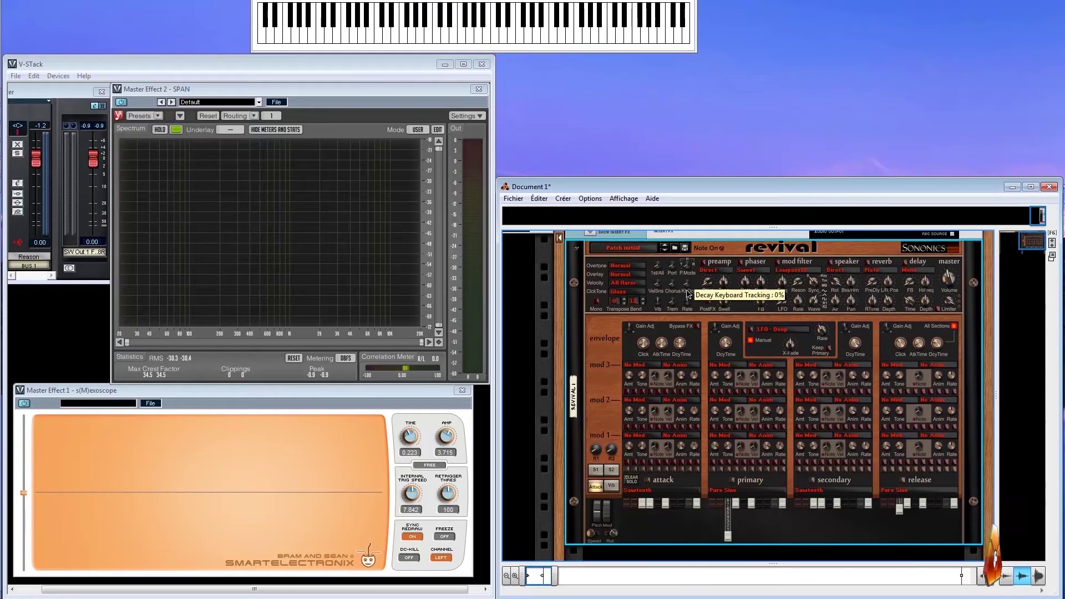
{"action": "left_click_drag", "start_coordinate": [691, 295], "coordinate": [698, 120]}
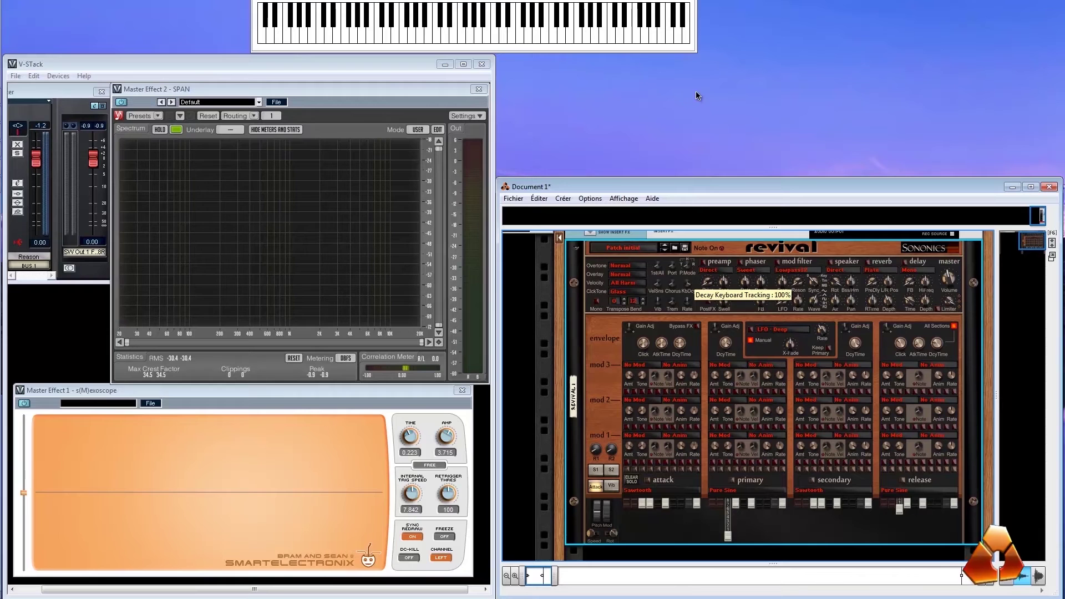
{"action": "left_click_drag", "start_coordinate": [697, 96], "coordinate": [697, 95]}
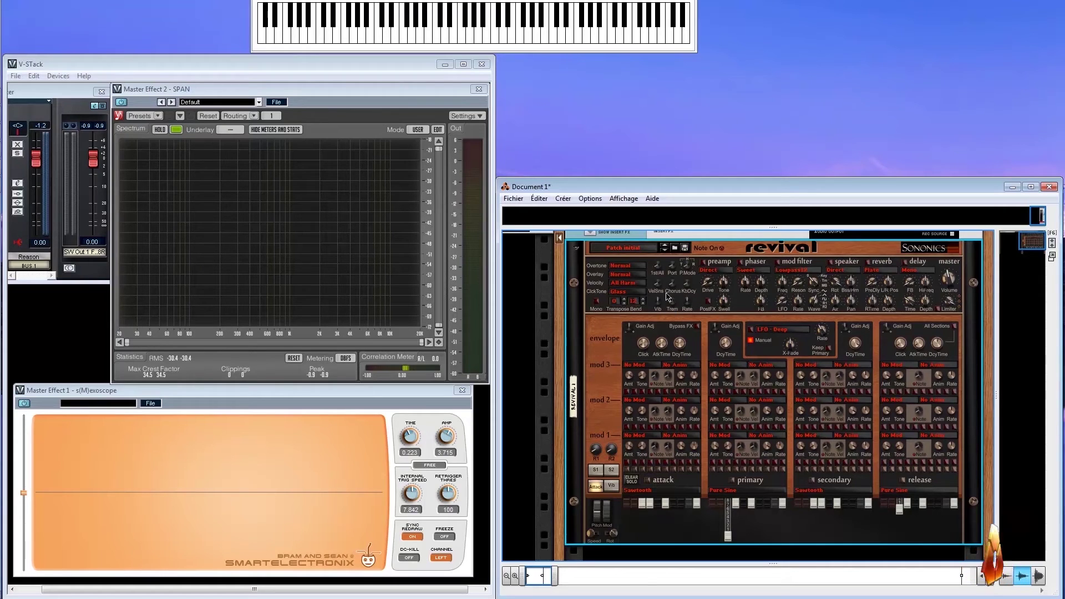
Step: Switch vibrato/tremolo on and off again, then sweep its rate down to 2.0 Hz and back up to 9.6 Hz
{"action": "left_click", "coordinate": [611, 486]}
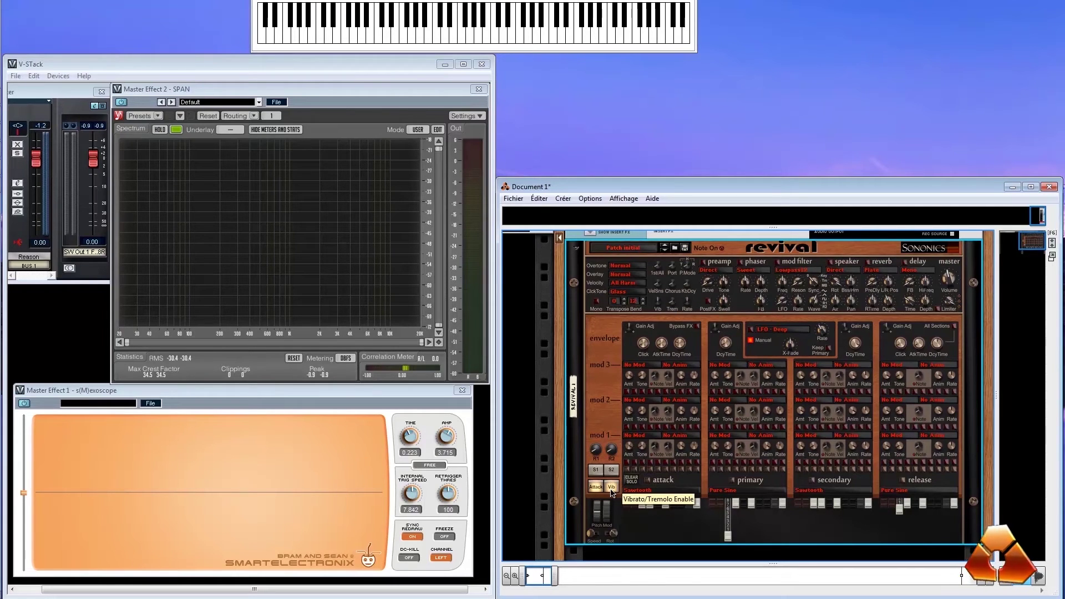
{"action": "left_click", "coordinate": [611, 488]}
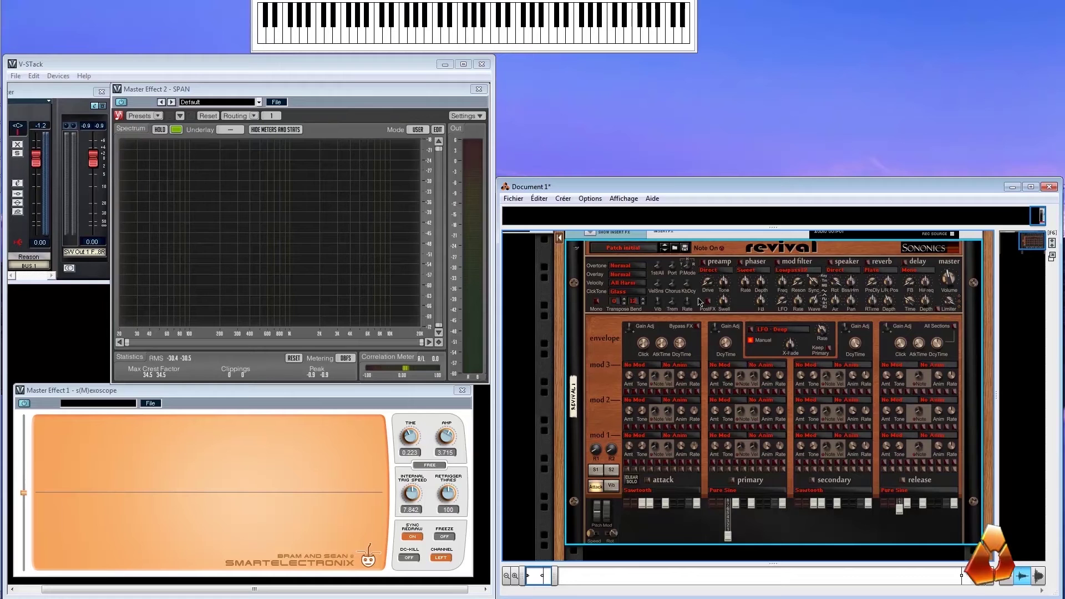
{"action": "left_click_drag", "start_coordinate": [687, 303], "coordinate": [694, 442]}
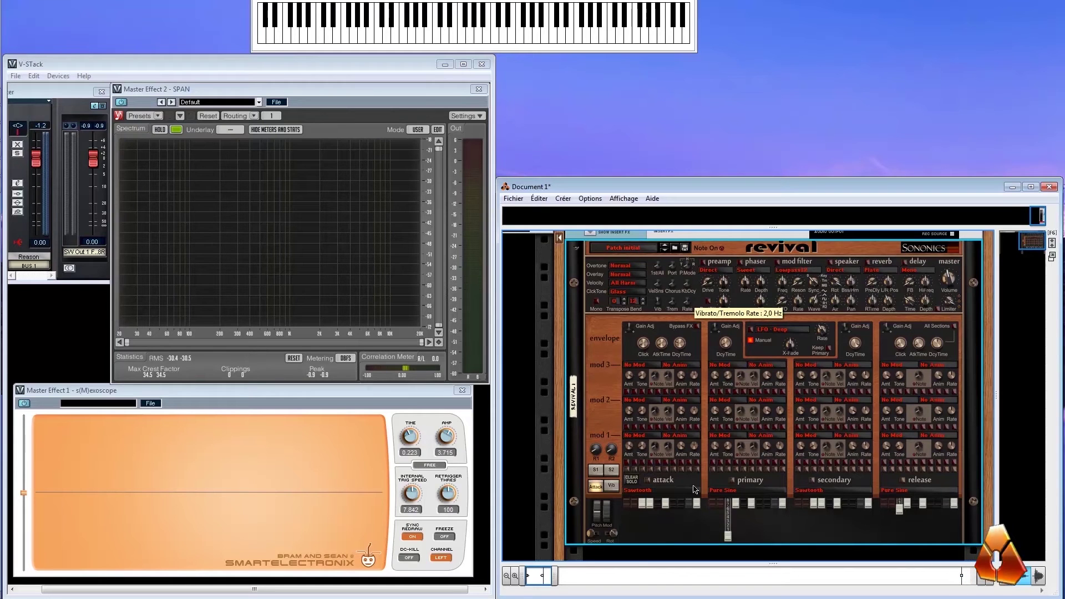
{"action": "left_click_drag", "start_coordinate": [698, 513], "coordinate": [698, 116]}
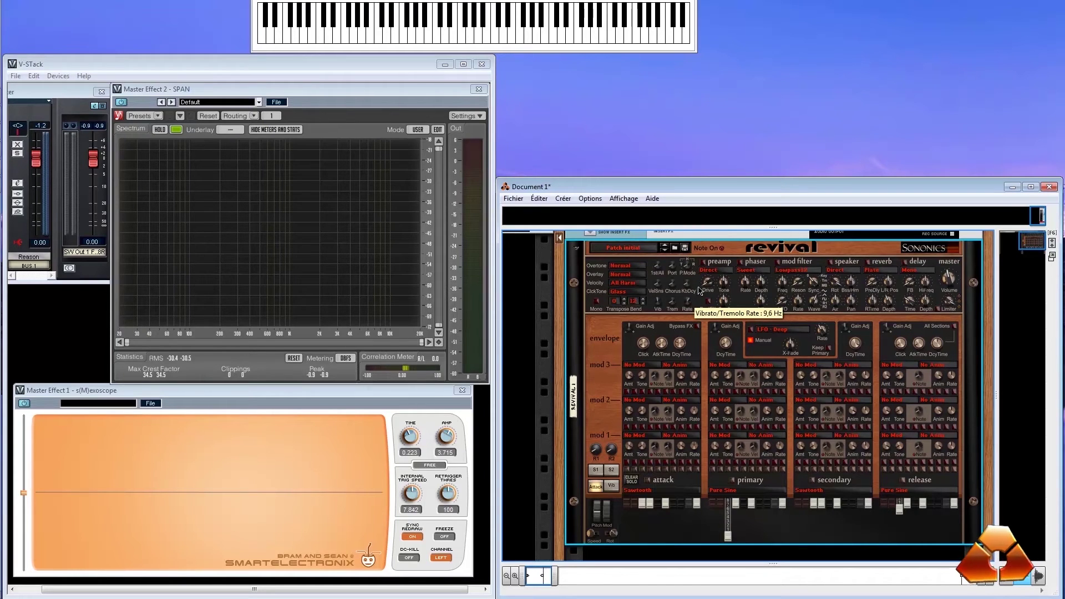
Step: Enable vibrato/tremolo and pull out the primary 4th harmonic drawbar
{"action": "left_click", "coordinate": [611, 487]}
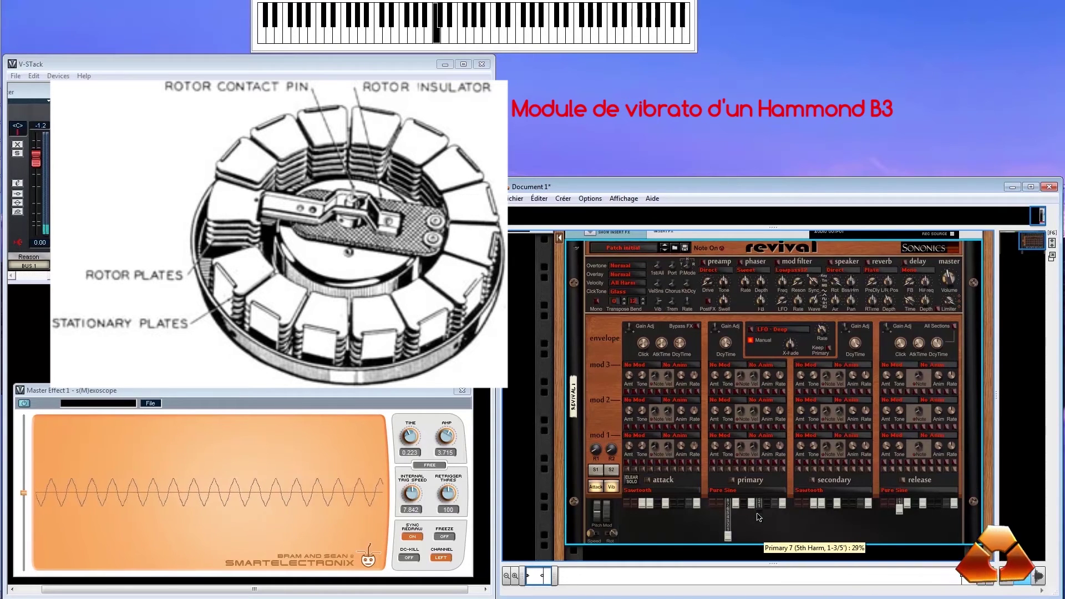
{"action": "left_click_drag", "start_coordinate": [751, 506], "coordinate": [750, 532]}
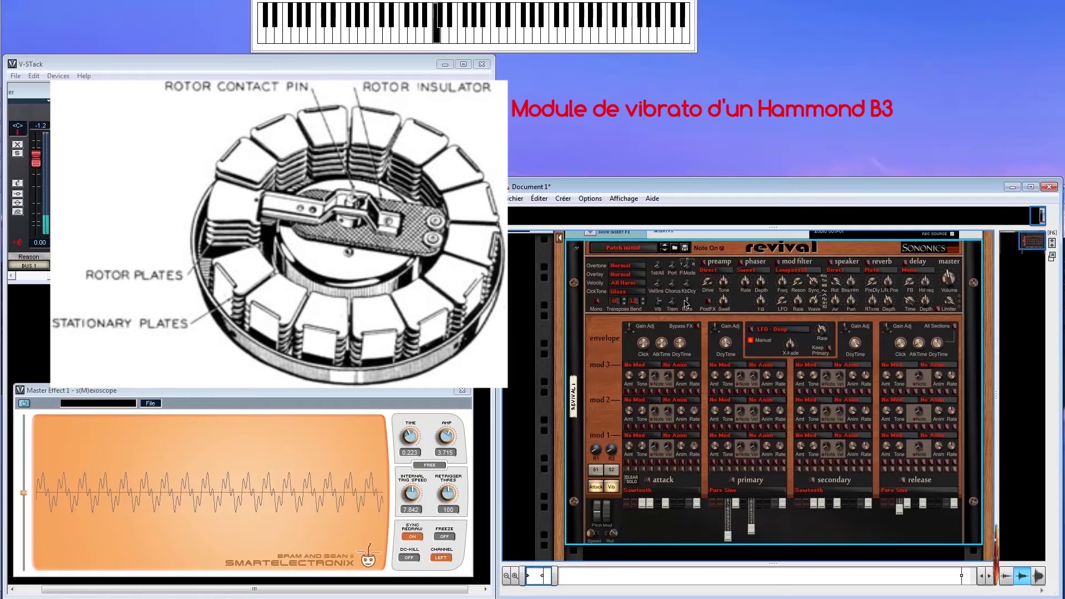
Step: Vary the vibrato/tremolo rate up and down and turn the vibrato depth down
{"action": "left_click_drag", "start_coordinate": [688, 258], "coordinate": [695, 212]}
{"action": "left_click_drag", "start_coordinate": [694, 252], "coordinate": [692, 302]}
{"action": "left_click_drag", "start_coordinate": [690, 364], "coordinate": [673, 370]}
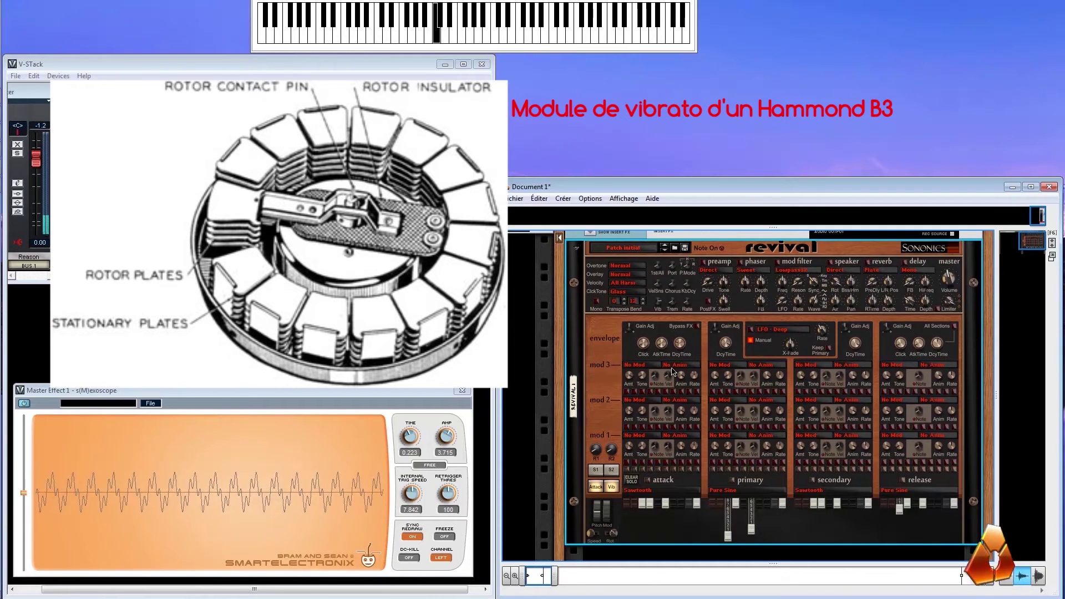
{"action": "left_click_drag", "start_coordinate": [660, 304], "coordinate": [664, 465]}
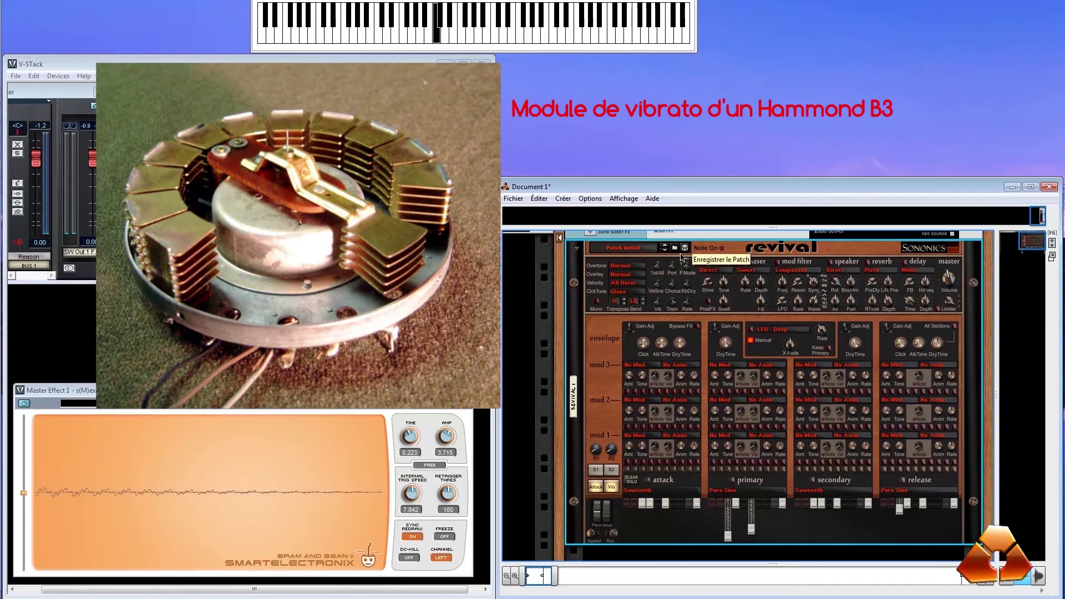
{"action": "left_click_drag", "start_coordinate": [686, 304], "coordinate": [699, 253]}
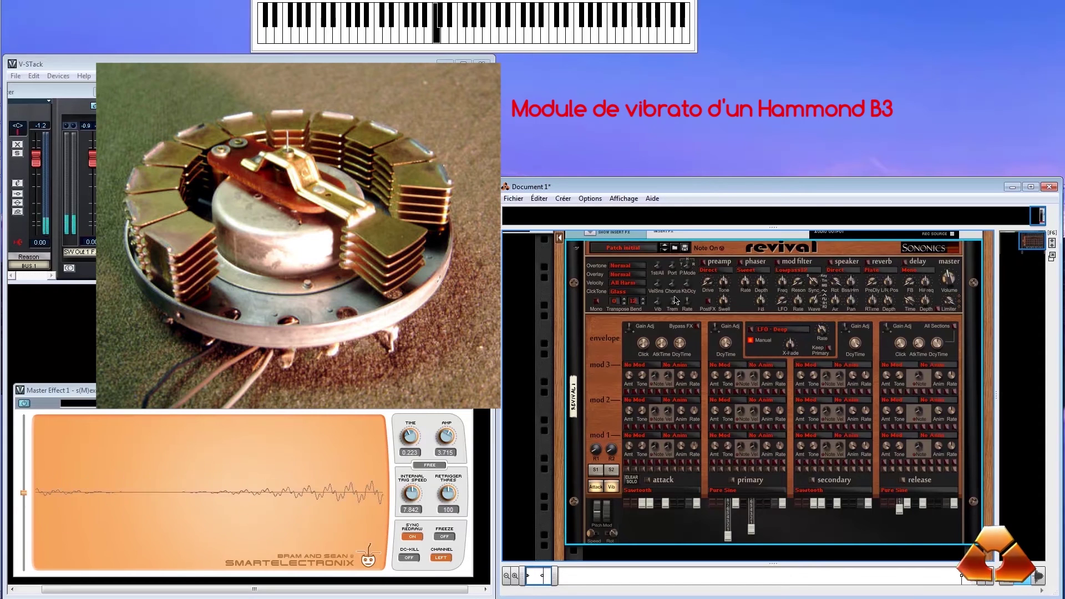
Step: Turn up the tremolo depth and lower the vibrato/tremolo rate
{"action": "left_click_drag", "start_coordinate": [663, 316], "coordinate": [692, 249]}
{"action": "left_click_drag", "start_coordinate": [687, 300], "coordinate": [704, 325]}
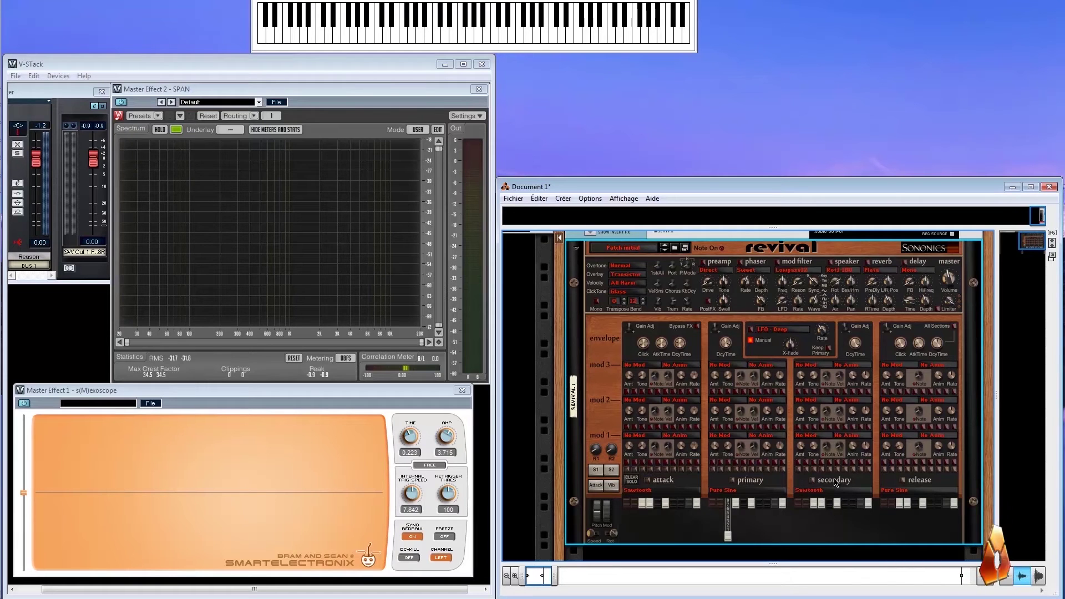
Step: Try the portamento modes Held Constant Rate, Constant Rate and Constant Time, and raise the portamento amount
{"action": "left_click", "coordinate": [688, 251]}
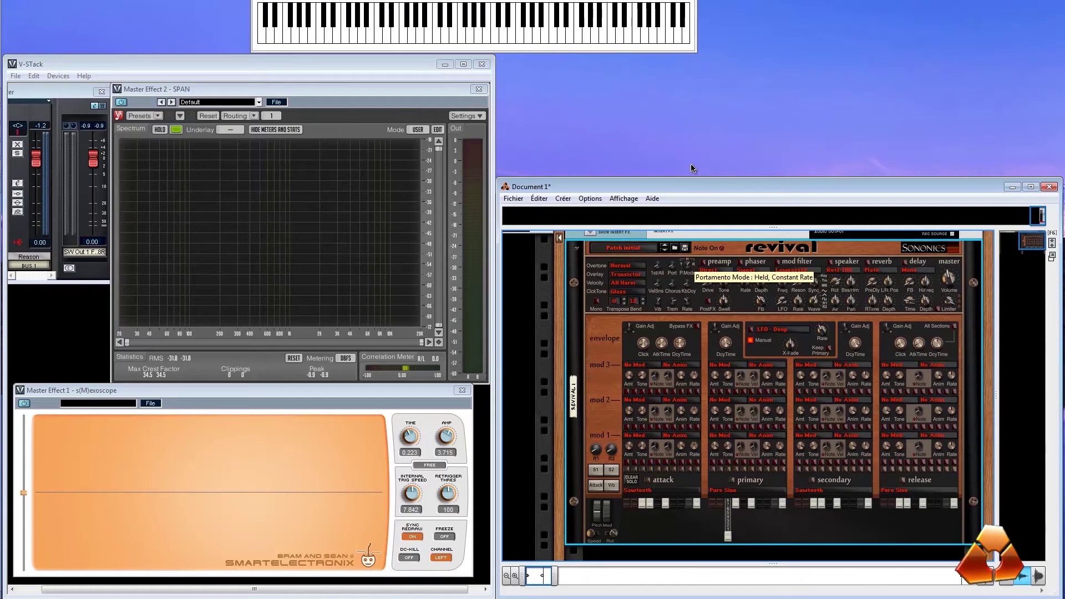
{"action": "left_click", "coordinate": [686, 265]}
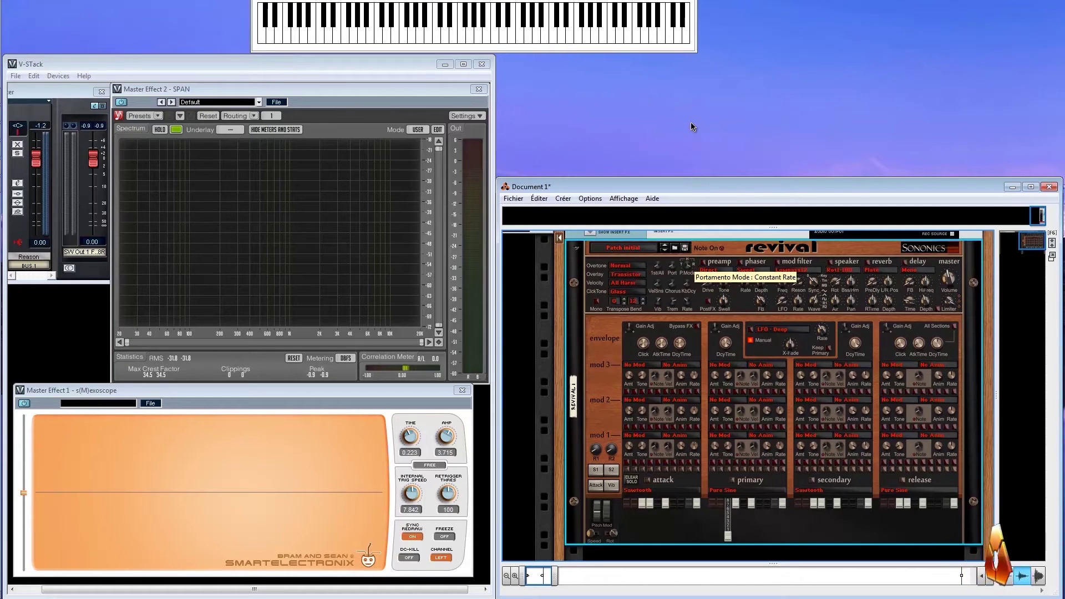
{"action": "left_click", "coordinate": [687, 265]}
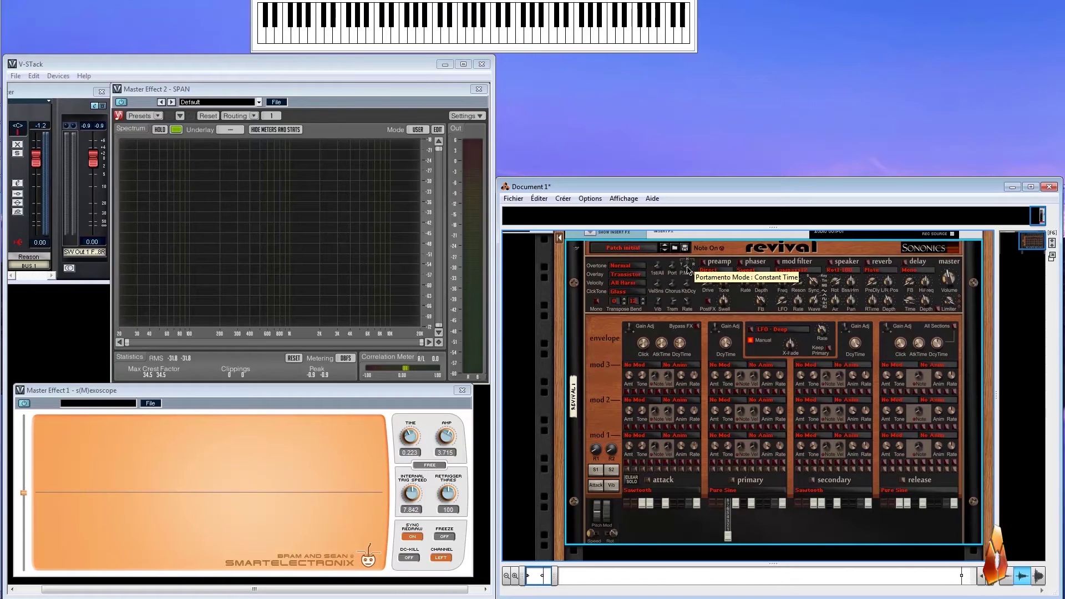
{"action": "left_click_drag", "start_coordinate": [689, 252], "coordinate": [691, 228]}
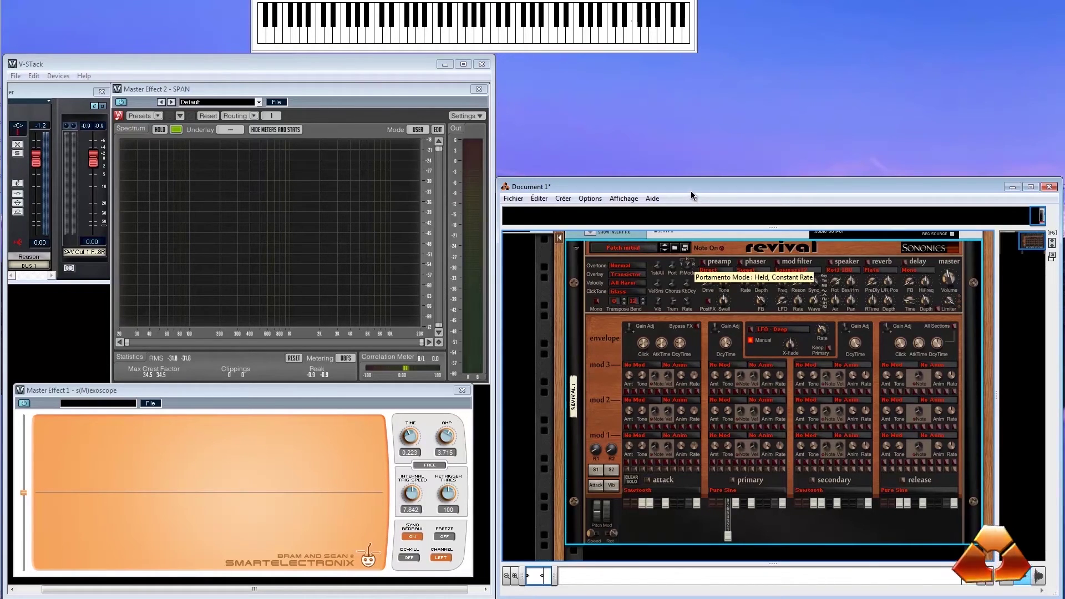
{"action": "left_click_drag", "start_coordinate": [690, 188], "coordinate": [709, 358]}
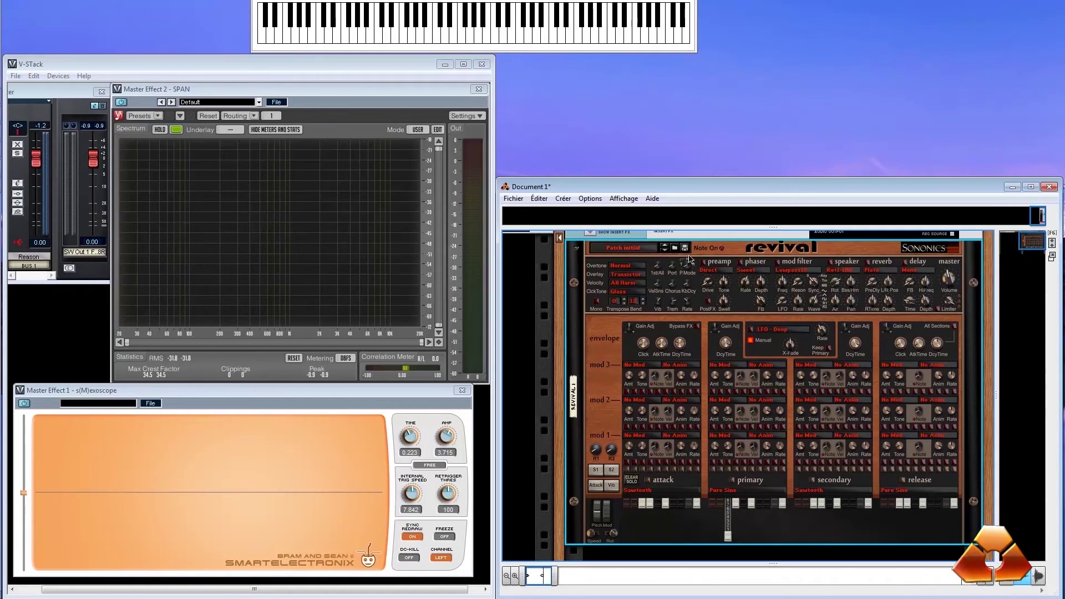
{"action": "left_click_drag", "start_coordinate": [669, 268], "coordinate": [675, 195]}
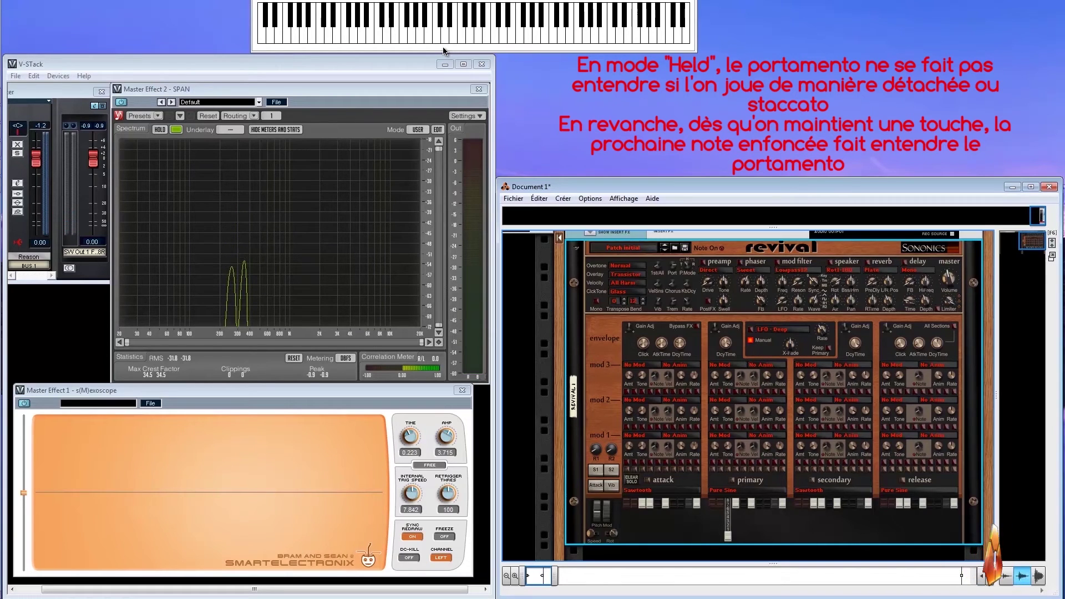
Step: Push the primary 4th harmonic drawbar back in
{"action": "left_click", "coordinate": [608, 267]}
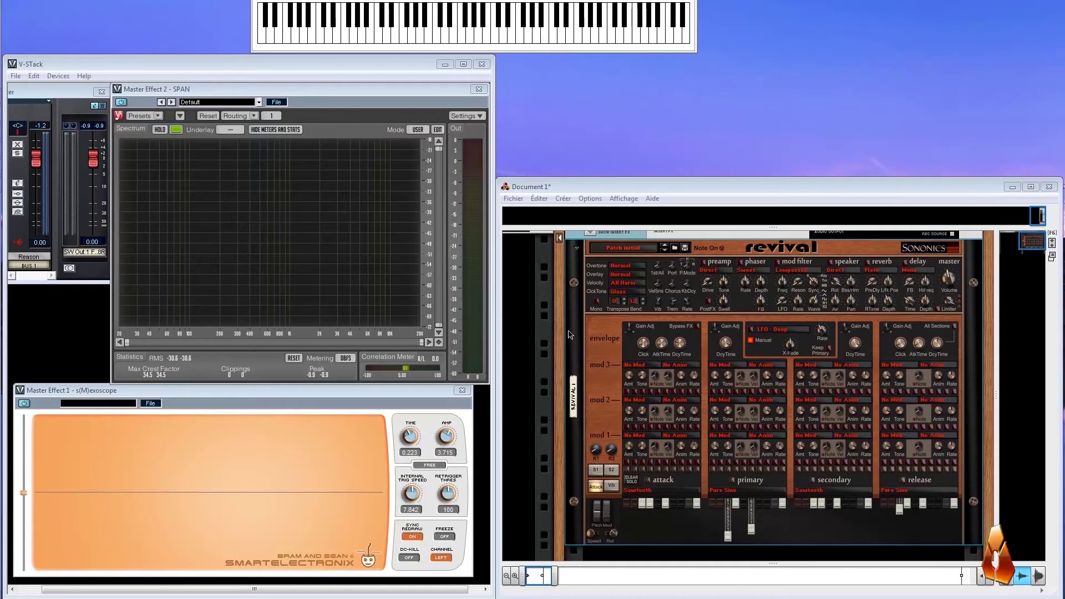
{"action": "left_click", "coordinate": [758, 503]}
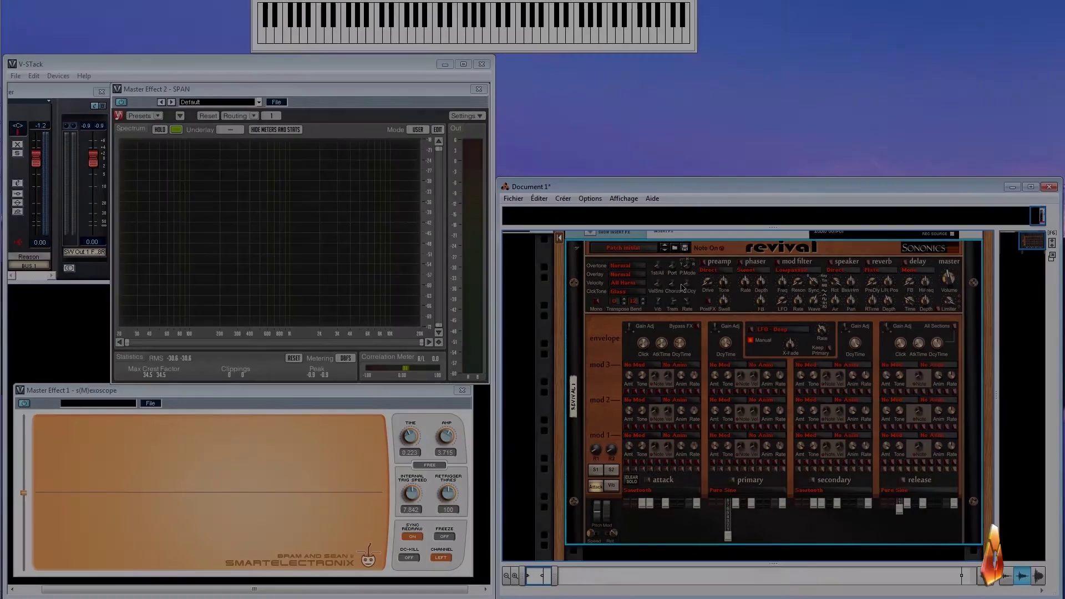